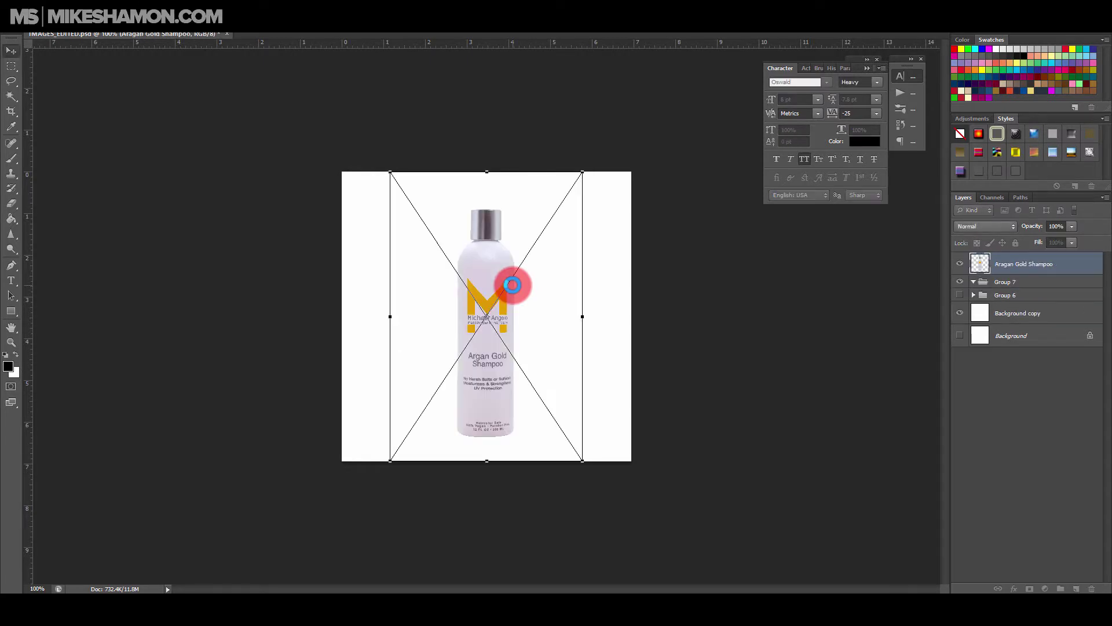
Confirm placement of all the queued bottle images as layers, from Aragan Gold Shampoo through You Go Curl Shampoo
key(Return)
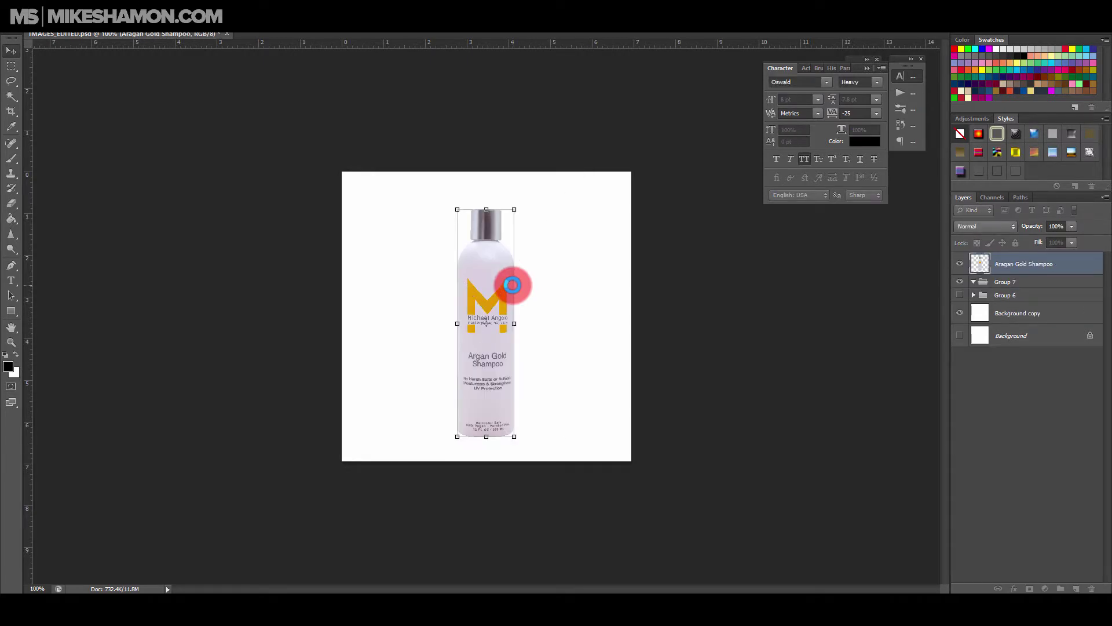
key(Return)
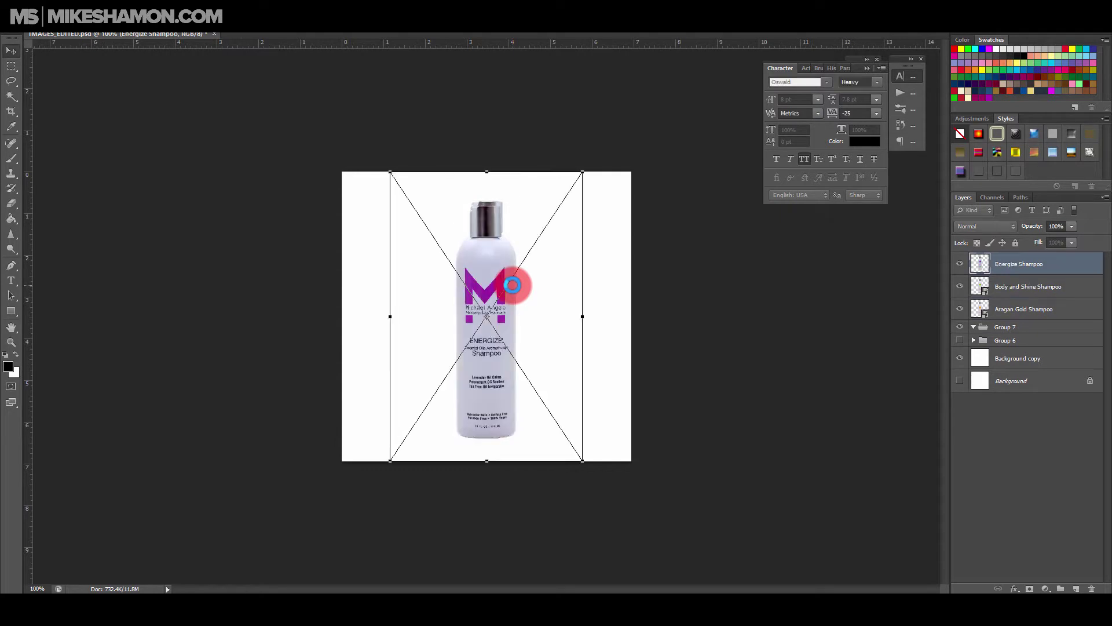
key(Return)
key(Return)
key(Return)
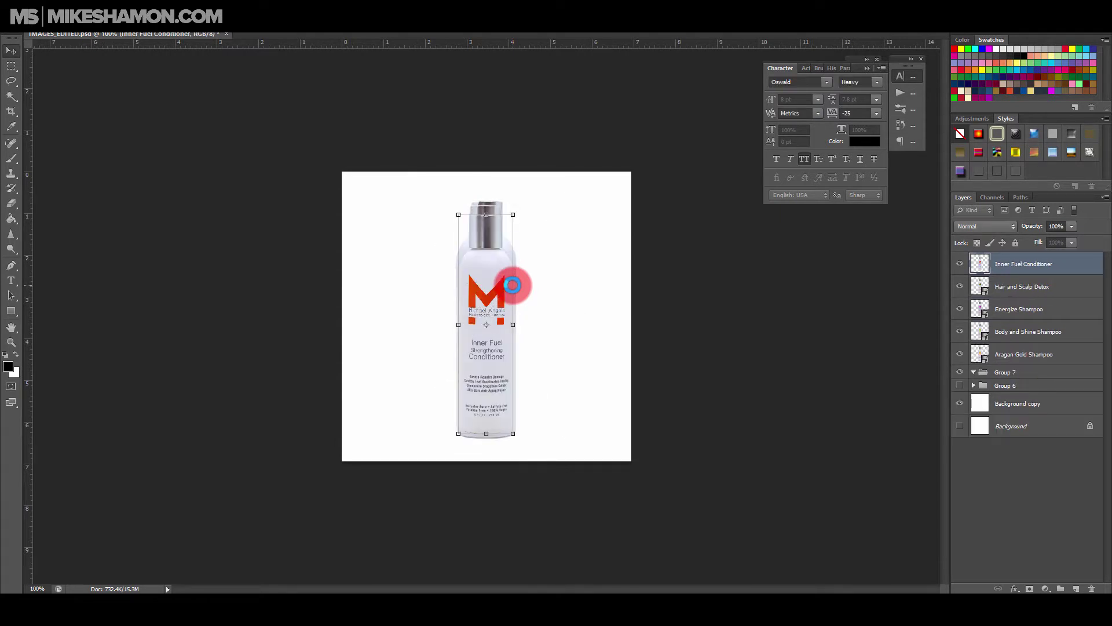
key(Return)
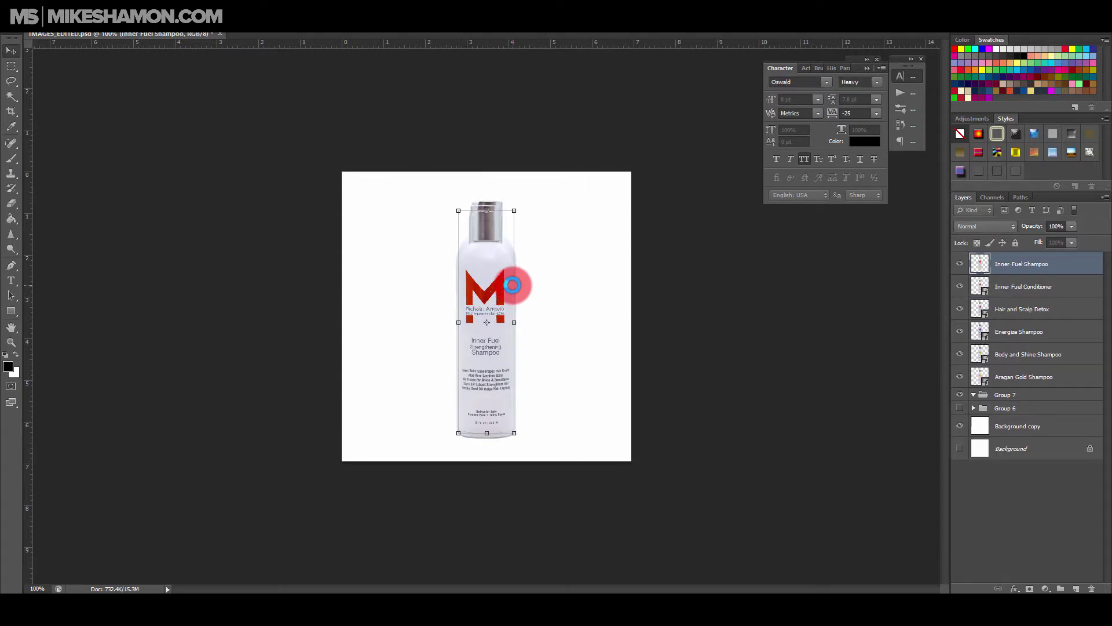
key(Return)
key(Return)
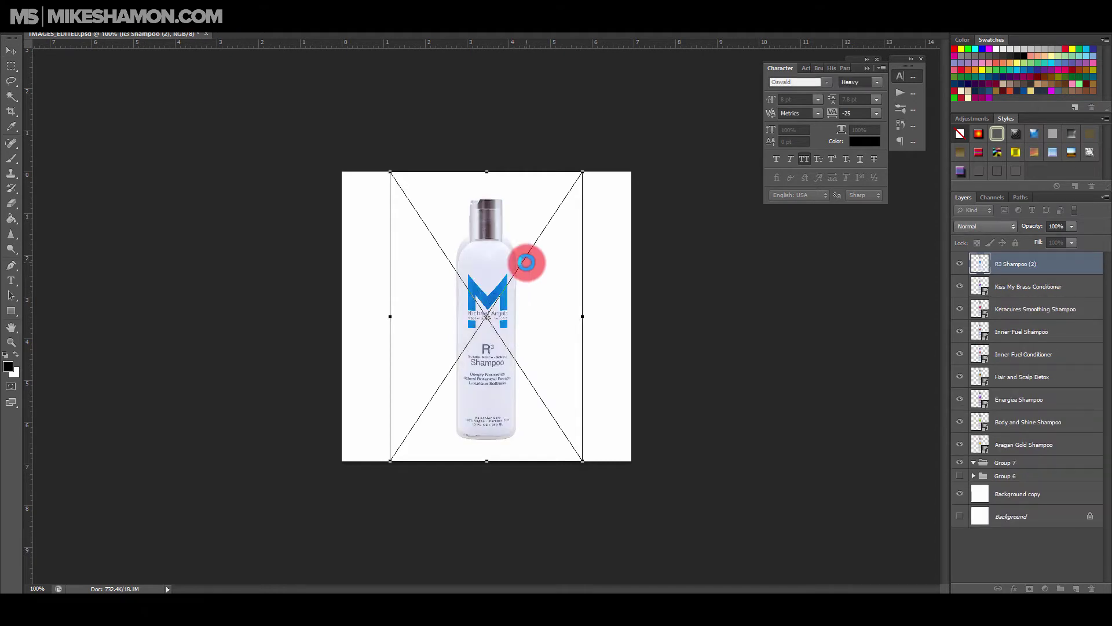
key(Return)
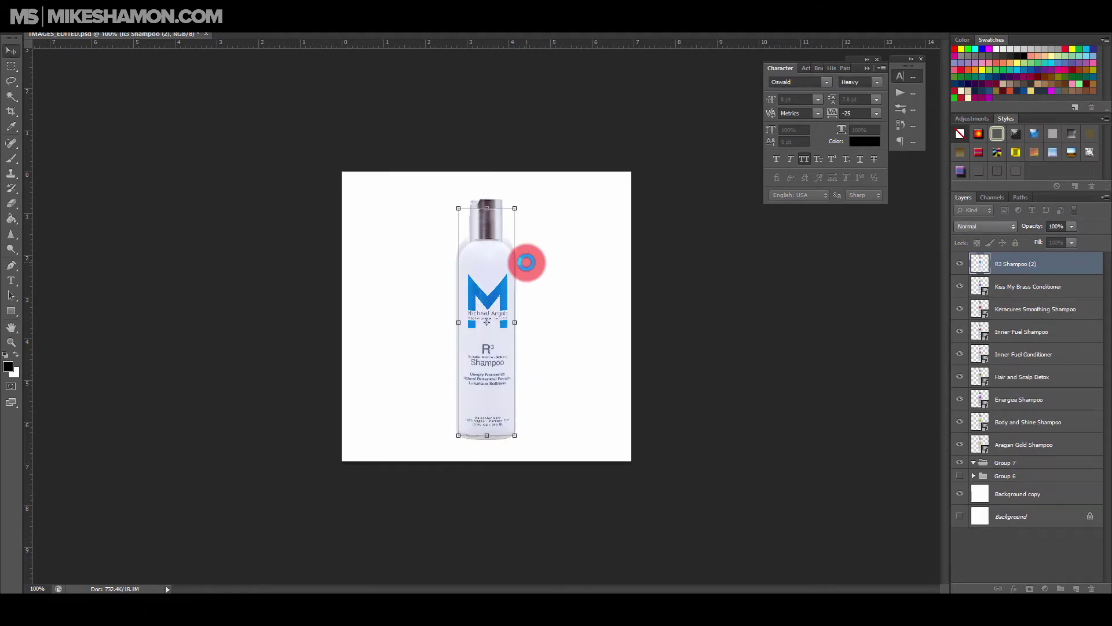
key(Return)
key(Return)
key(Return)
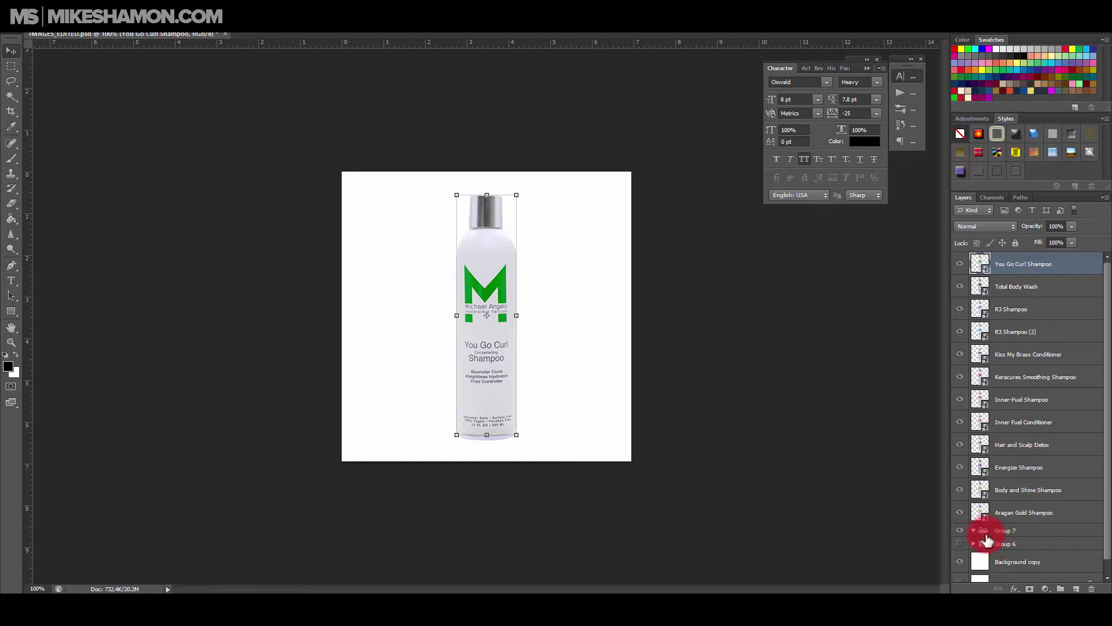
Put the You Go Curl Shampoo layer in a new group and the remaining bottle layers in a second, collapsed and hidden group
click(1062, 590)
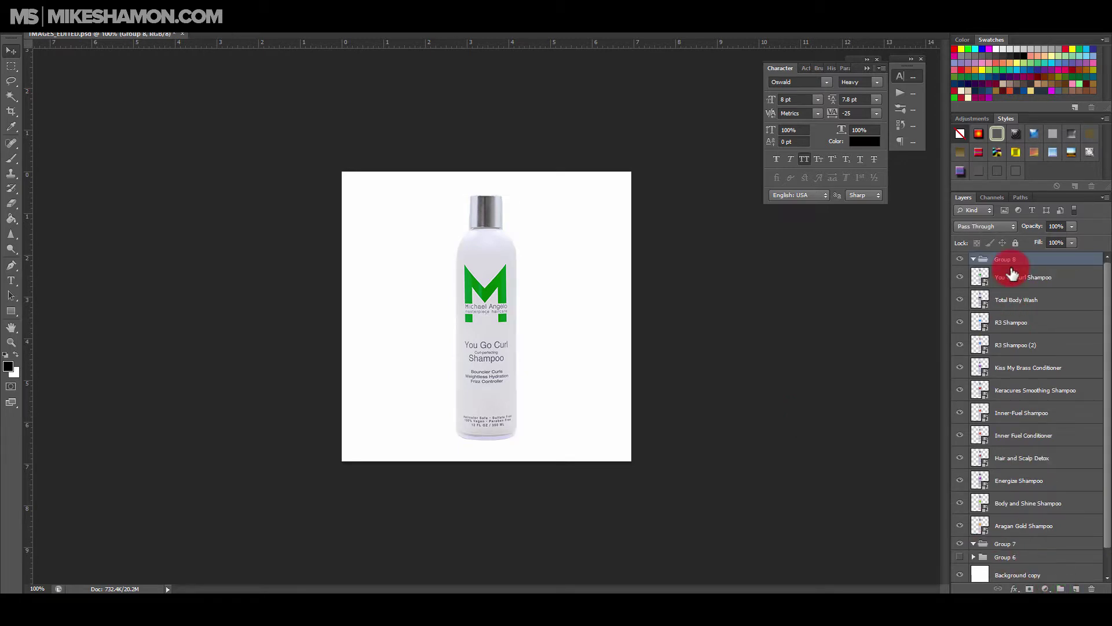
drag(1021, 282, 1025, 255)
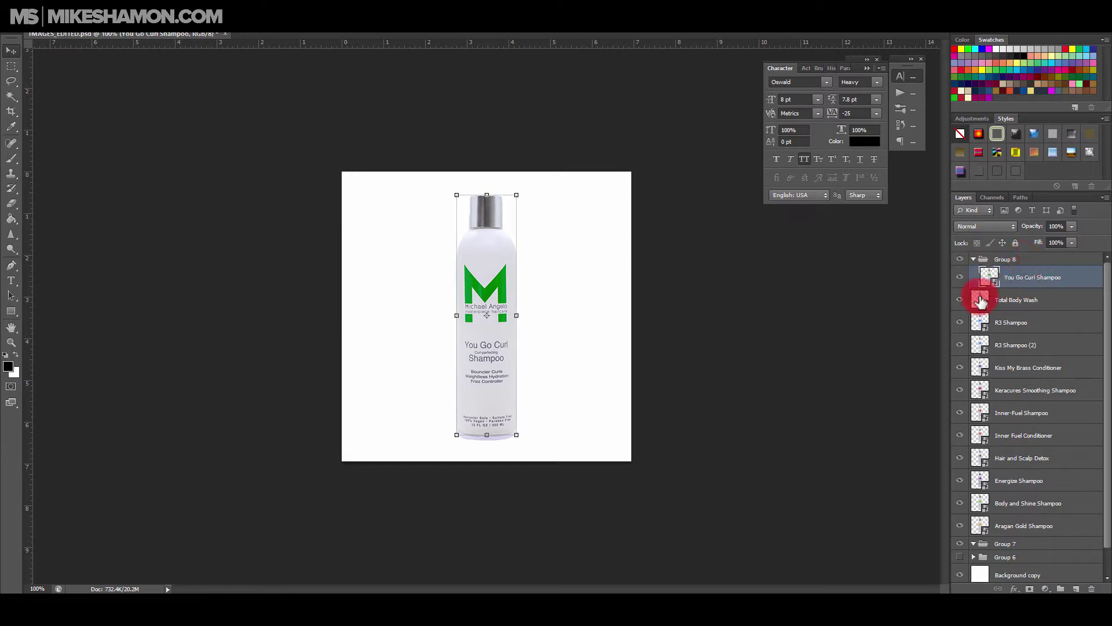
click(1055, 298)
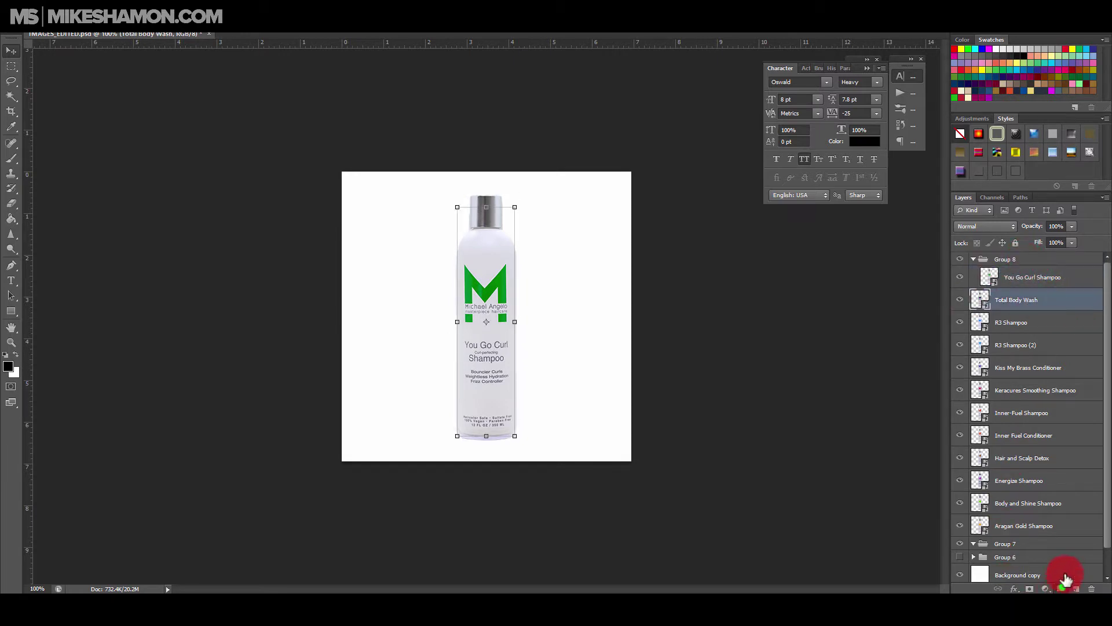
shift+click(1023, 525)
drag(1028, 330, 968, 295)
click(974, 295)
click(960, 294)
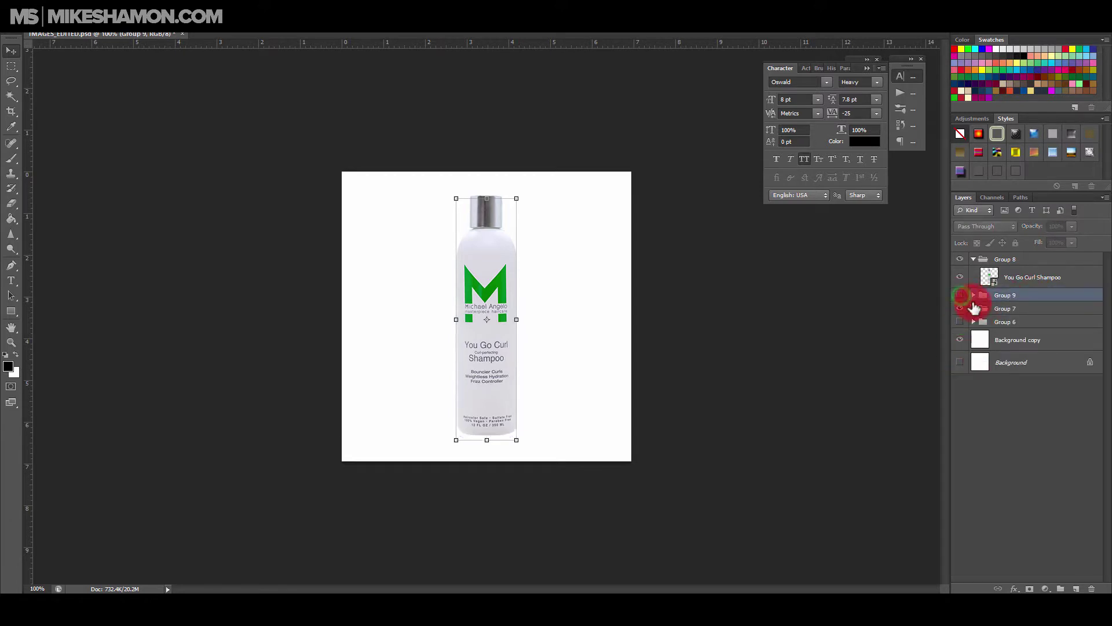
Hide and show the Background copy layer to check the bottle's transparent surroundings, and hide Group 7
click(959, 340)
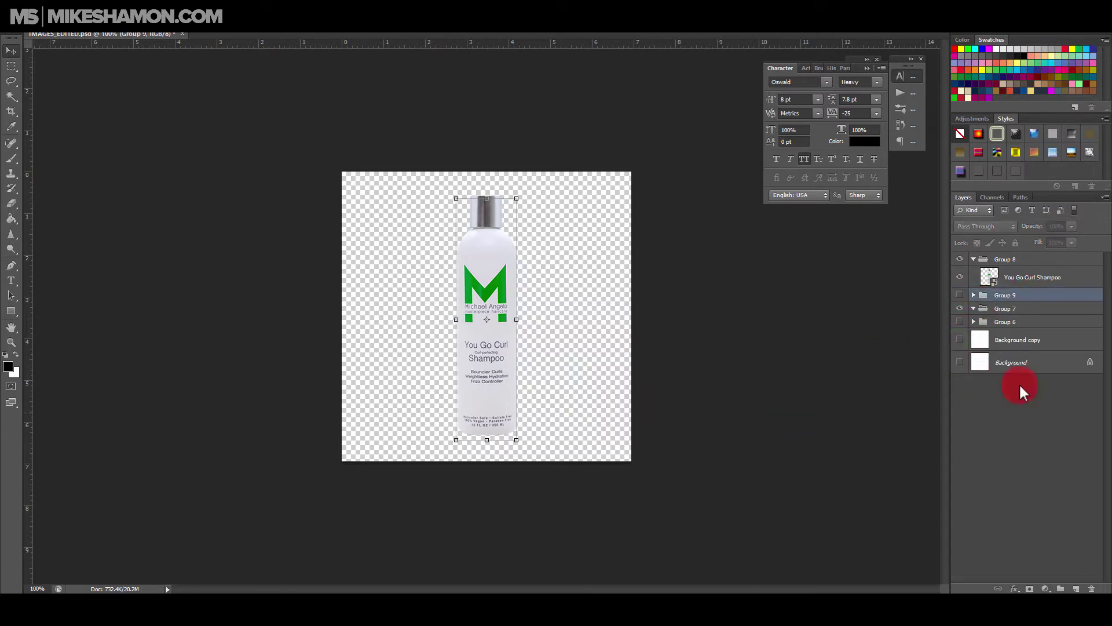
click(960, 339)
click(961, 310)
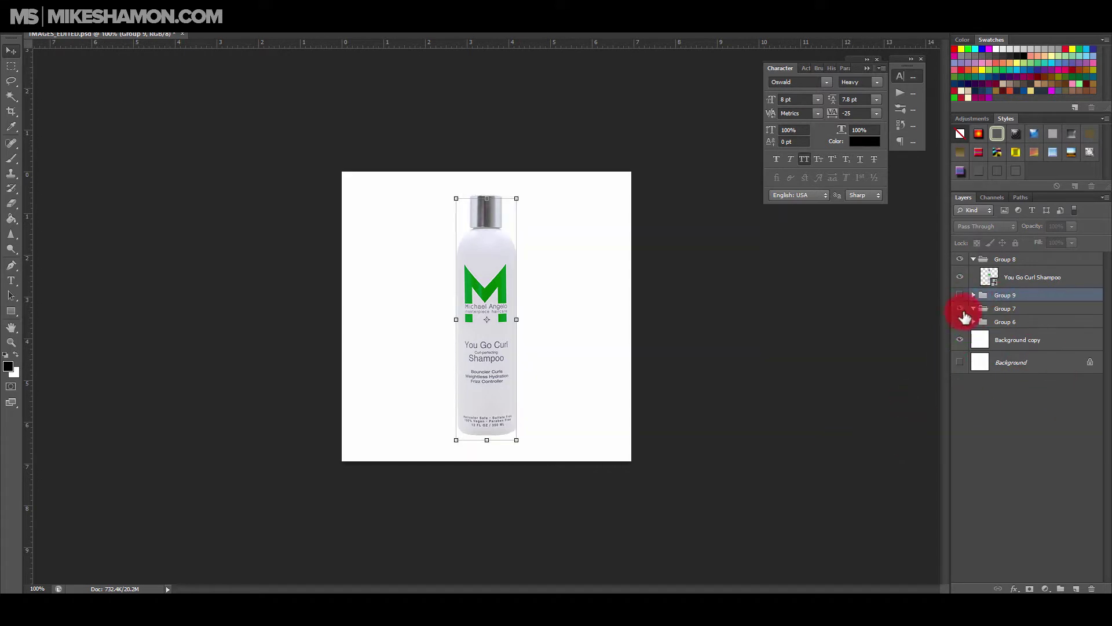
click(961, 309)
Select the bottle outline on the You Go Curl Shampoo layer by selecting the area around it with the Magic Wand and inverting the selection
click(1024, 275)
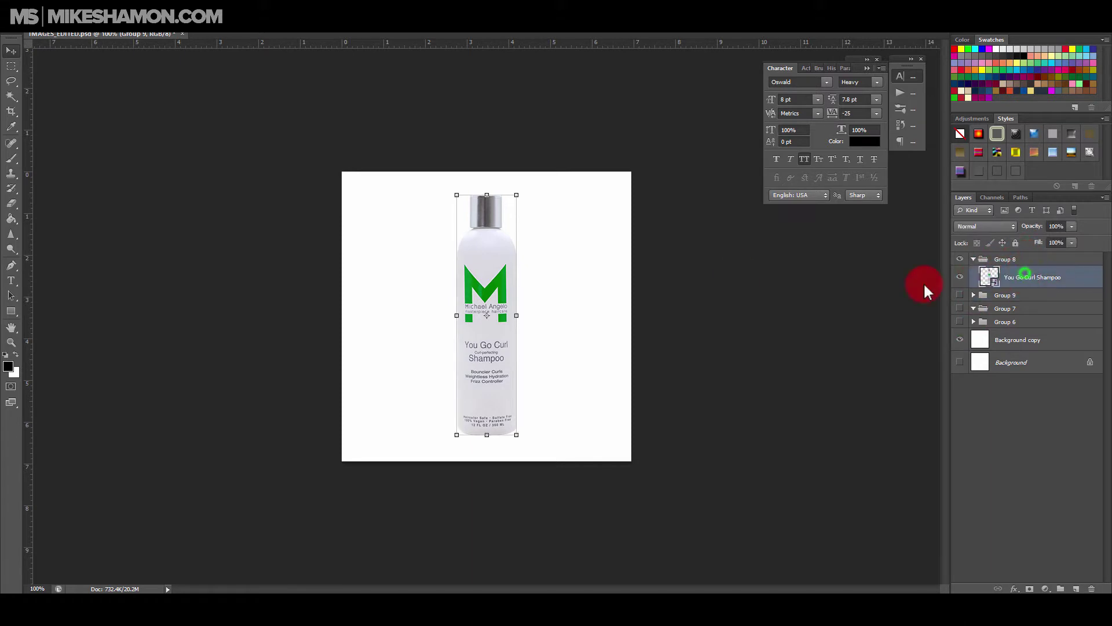
click(13, 96)
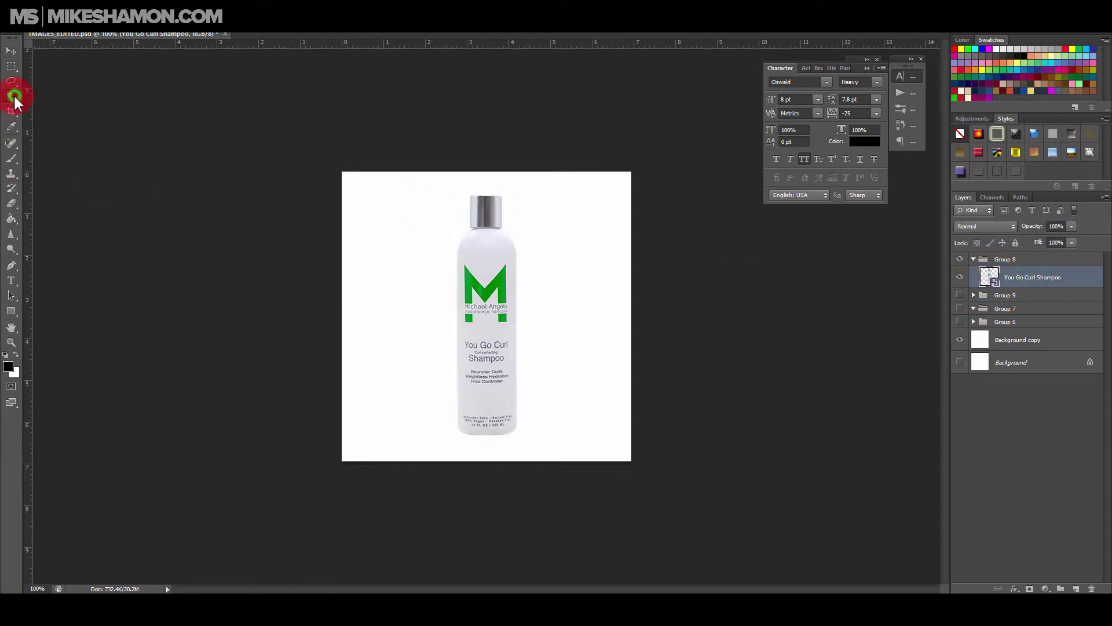
click(423, 224)
click(401, 269)
key(ctrl+shift+i)
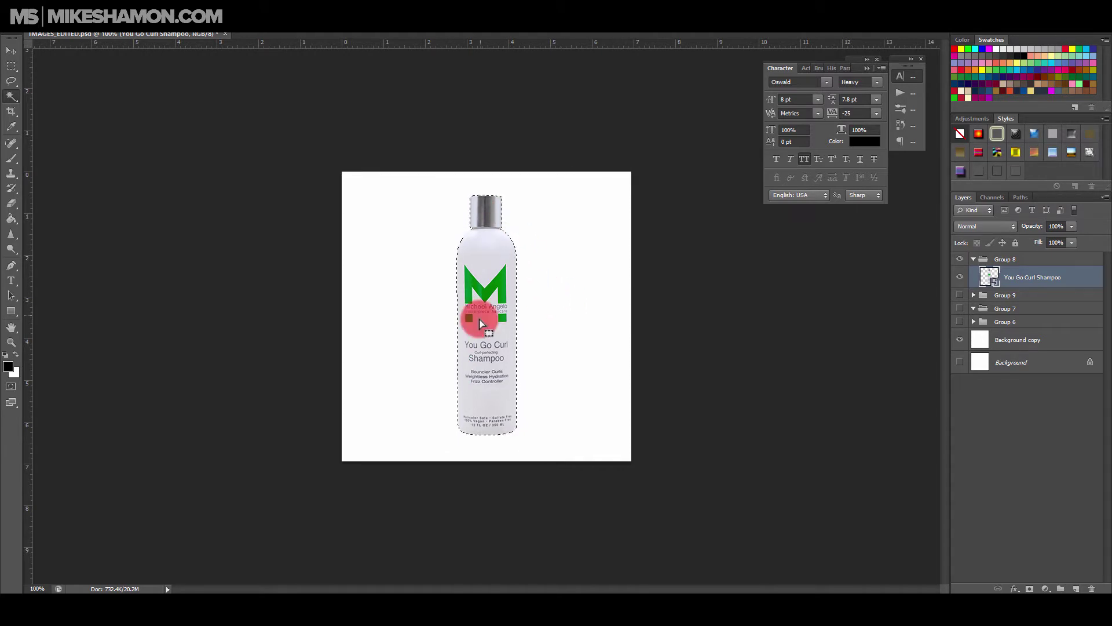
Brush soft black shading along the bottle's edges on a new layer, inside the bottle selection
click(1075, 588)
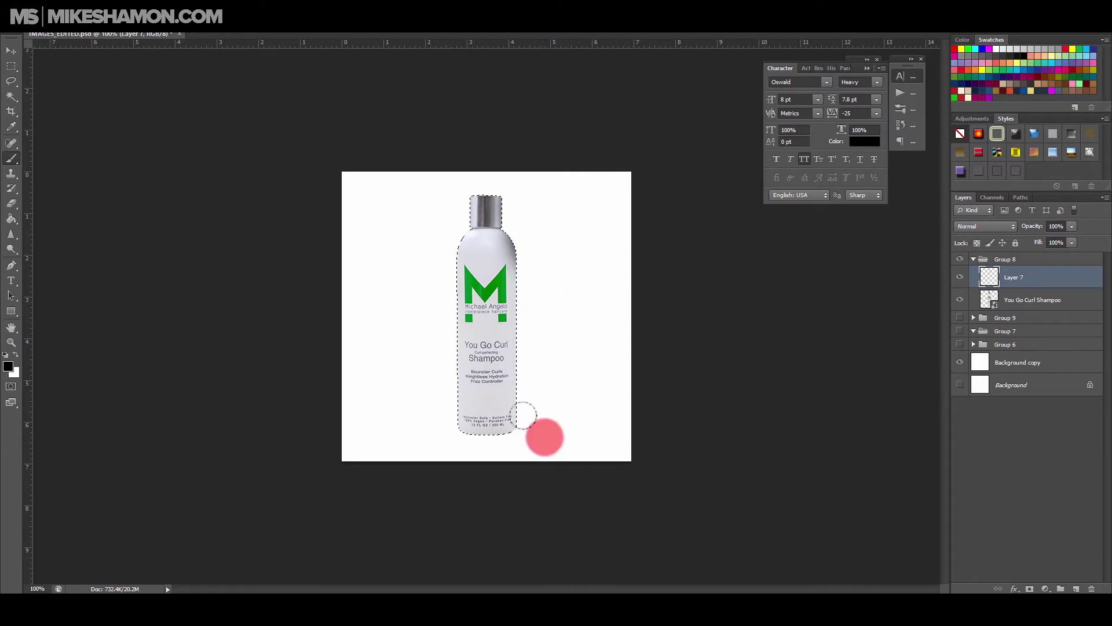
shift+click(520, 411)
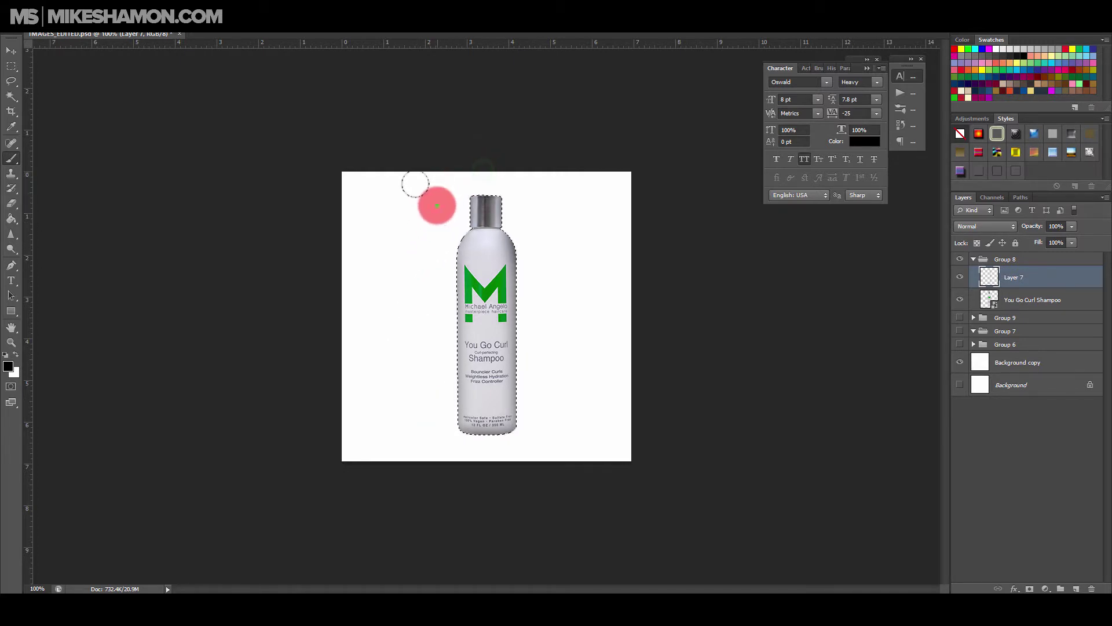
mouse_move(408, 207)
mouse_down()
mouse_move(393, 236)
mouse_move(367, 402)
mouse_move(393, 392)
mouse_up()
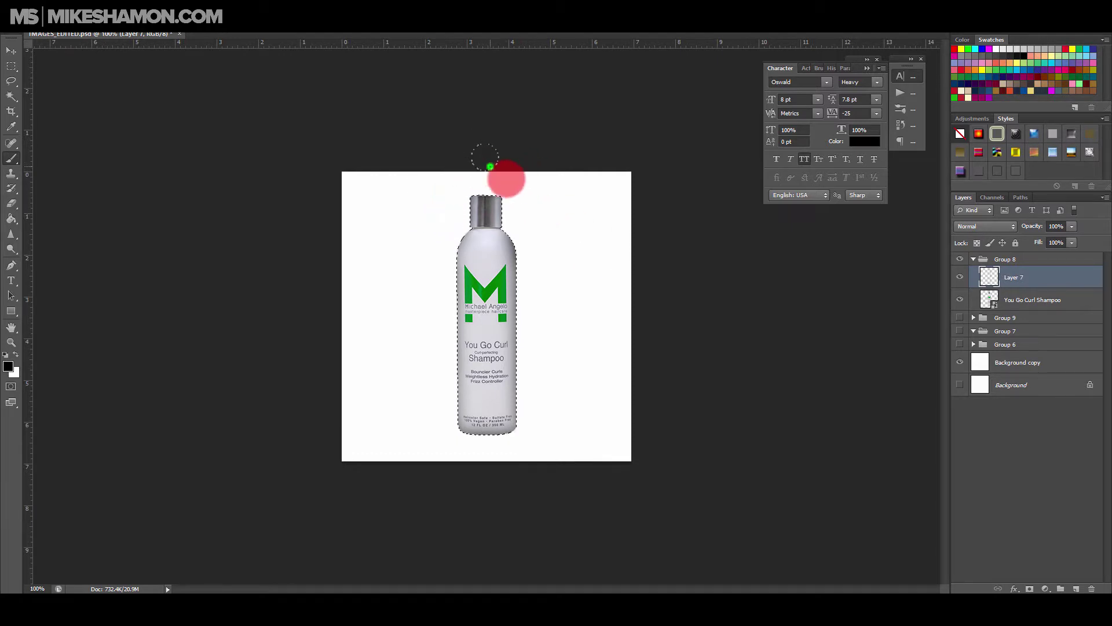
Clear the bottle selection and hide the painted shading layer
click(1035, 279)
key(ctrl+d)
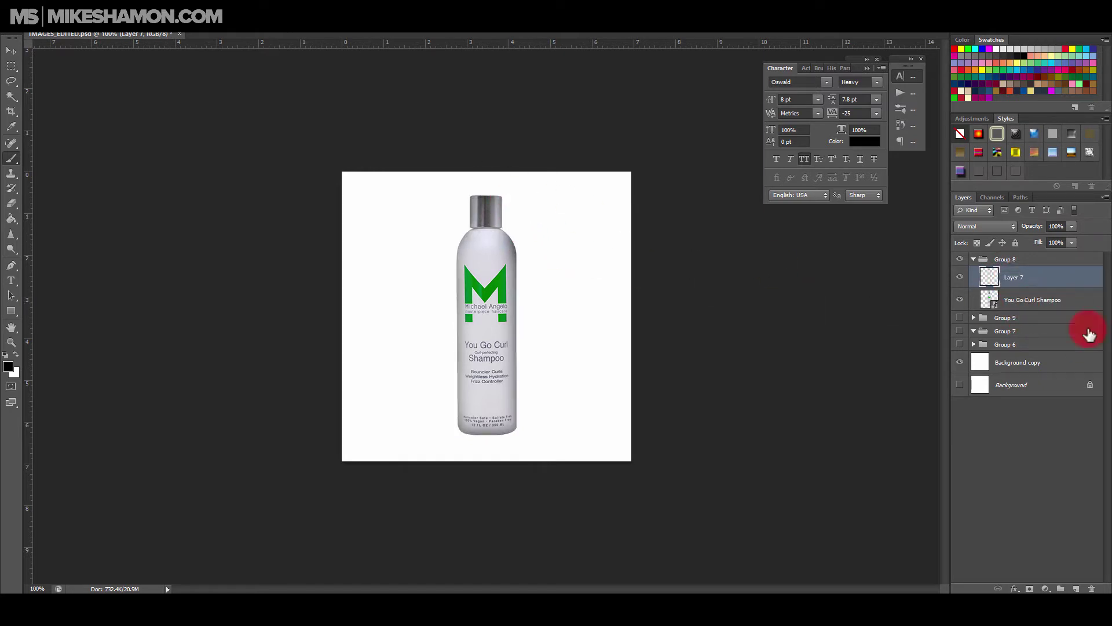
click(958, 281)
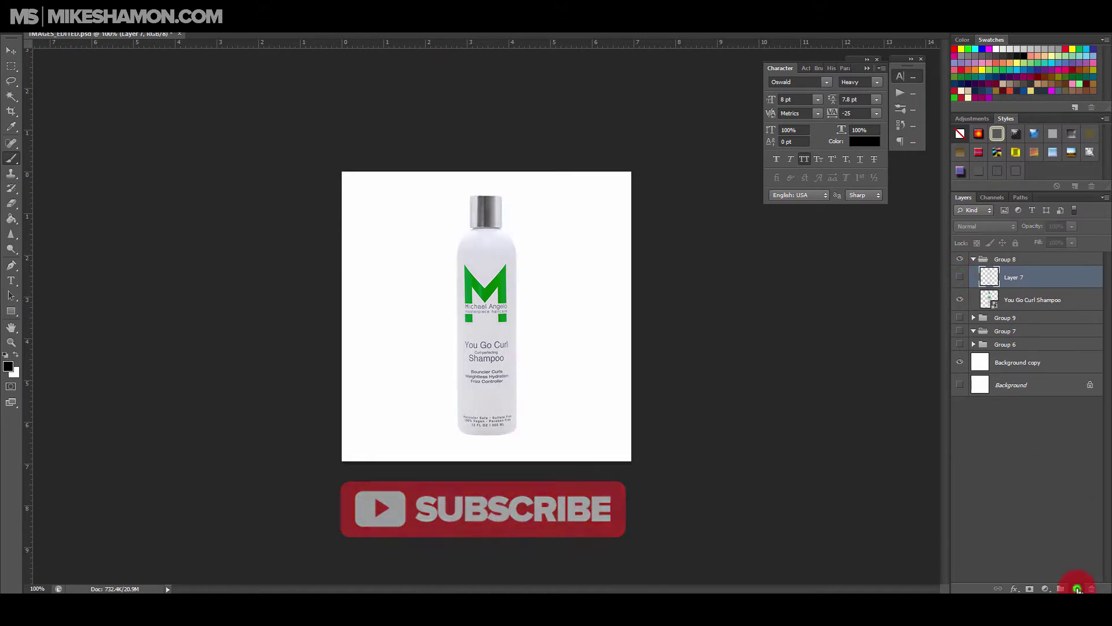
Add a new layer directly above the You Go Curl Shampoo layer and clip it to the bottle with a clipping mask
click(1077, 589)
drag(1022, 276, 1043, 300)
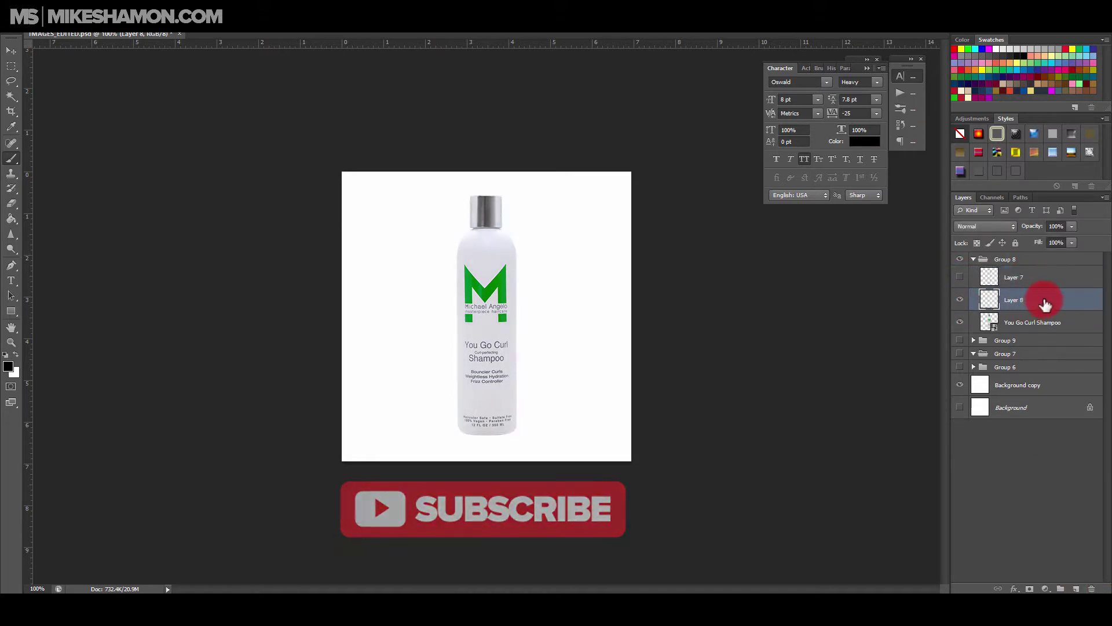
right_click(1044, 304)
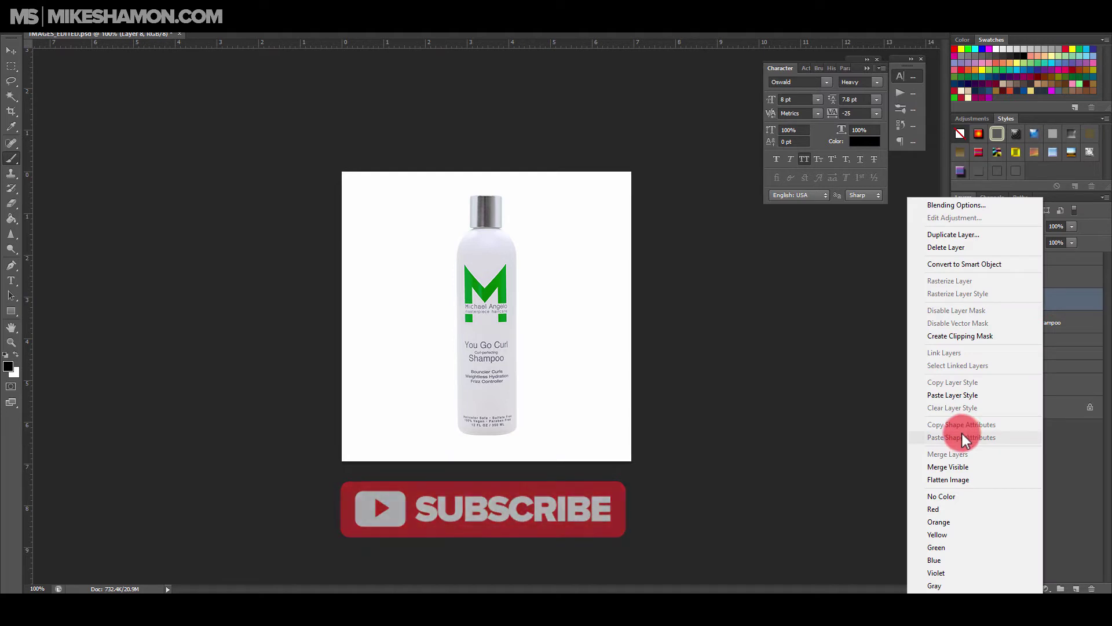
click(973, 335)
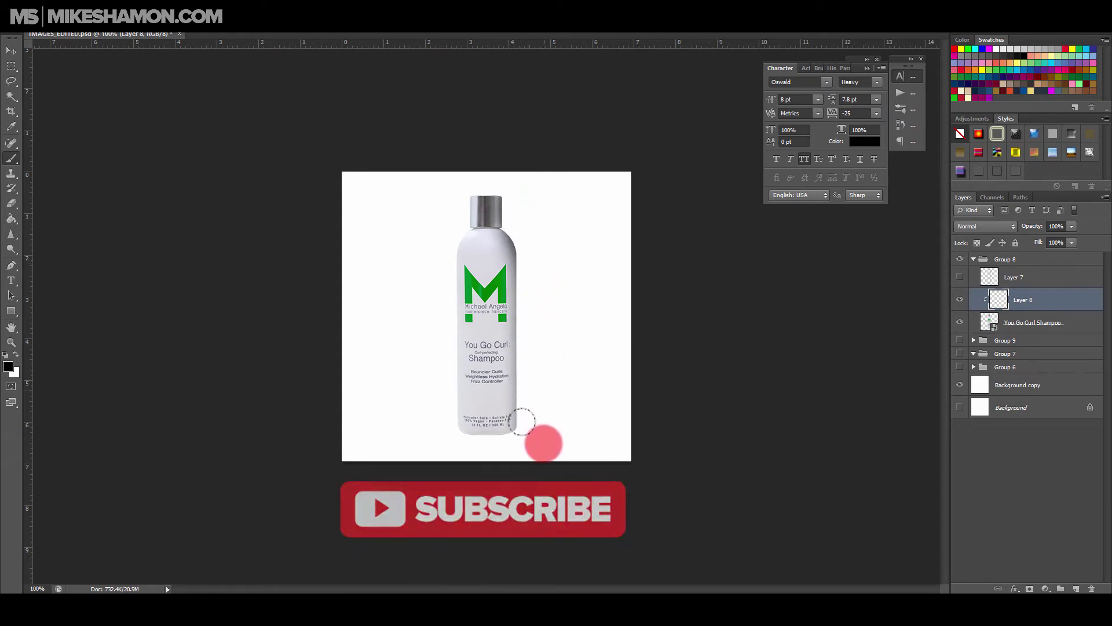
Brush soft black shading around the bottle's edges on the clipped layer
mouse_move(522, 421)
mouse_down()
mouse_move(401, 371)
mouse_move(406, 326)
mouse_move(406, 438)
mouse_move(558, 413)
mouse_move(526, 397)
mouse_move(365, 427)
mouse_move(385, 318)
mouse_move(397, 390)
mouse_move(401, 369)
mouse_move(398, 388)
mouse_move(402, 238)
mouse_move(405, 439)
mouse_move(505, 433)
mouse_move(391, 431)
mouse_move(531, 467)
mouse_move(496, 465)
mouse_move(523, 459)
mouse_up()
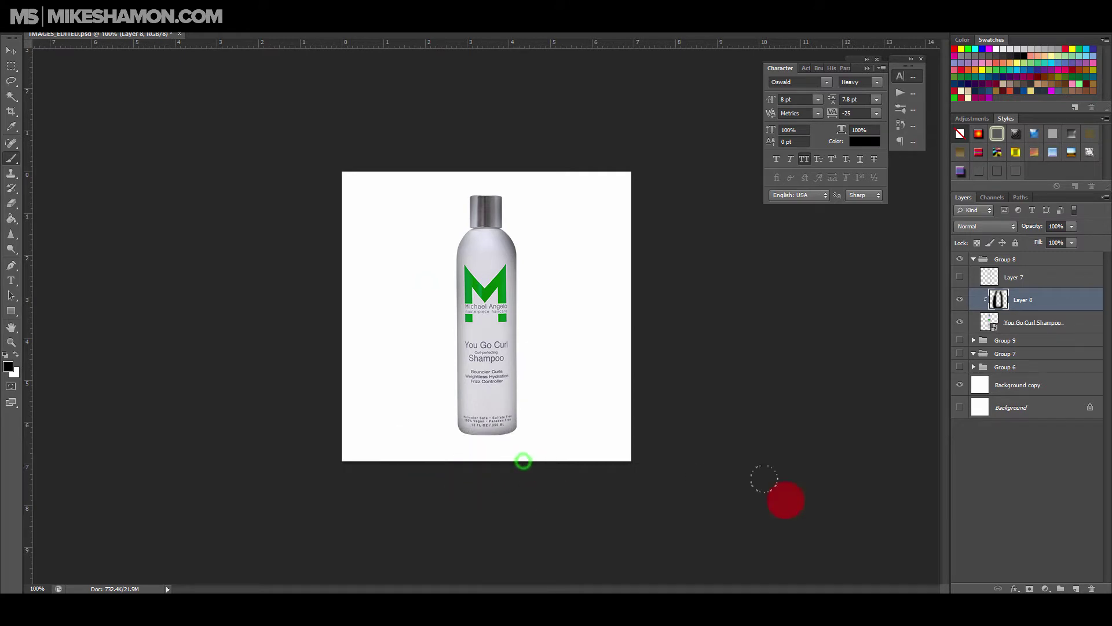
click(997, 299)
click(398, 385)
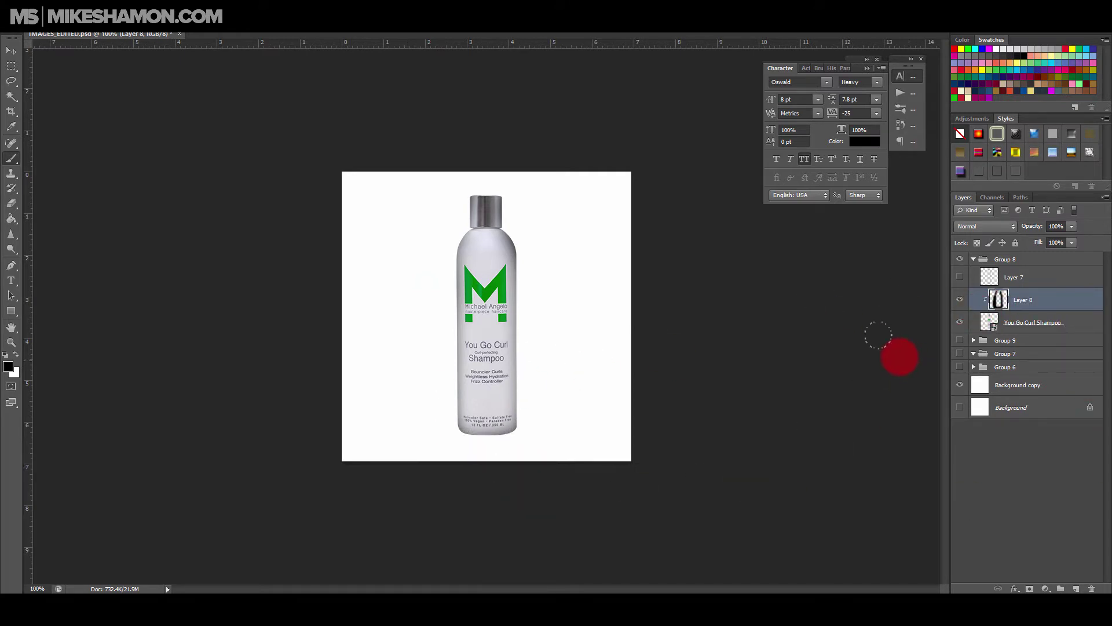
Select the You Go Curl Shampoo layer and activate the Move tool
click(1068, 316)
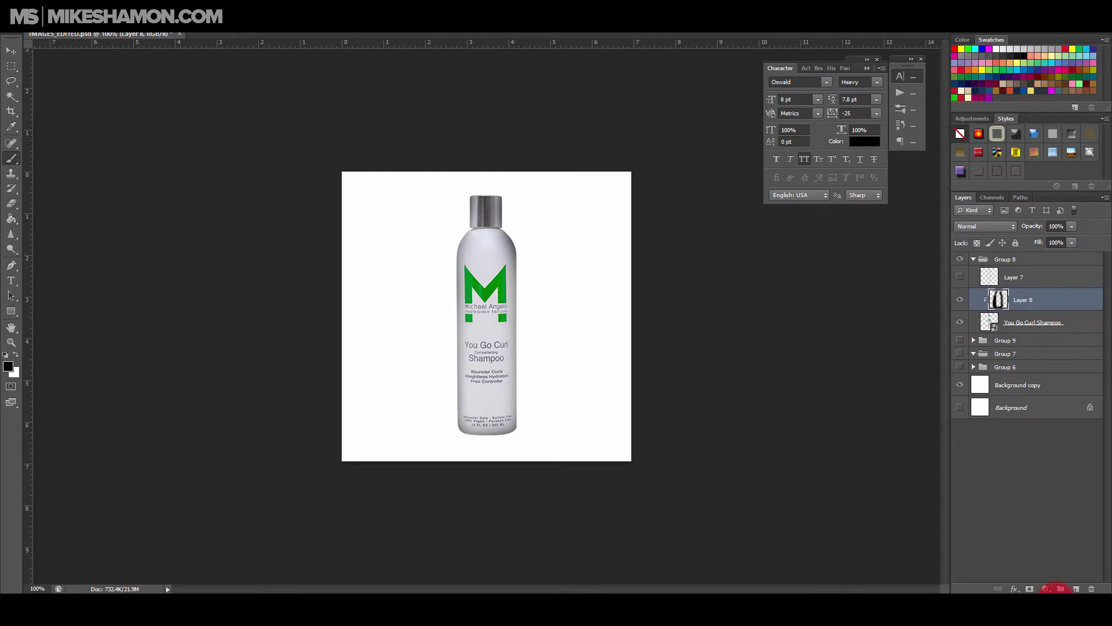
click(1018, 290)
click(1053, 318)
click(1092, 325)
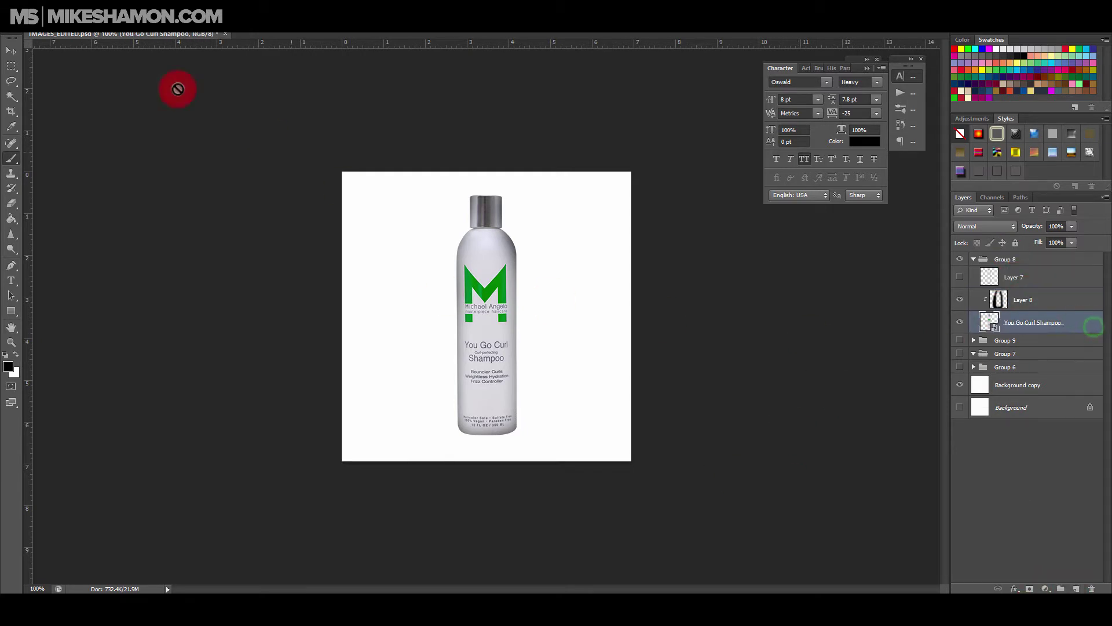
click(12, 53)
click(490, 387)
click(751, 429)
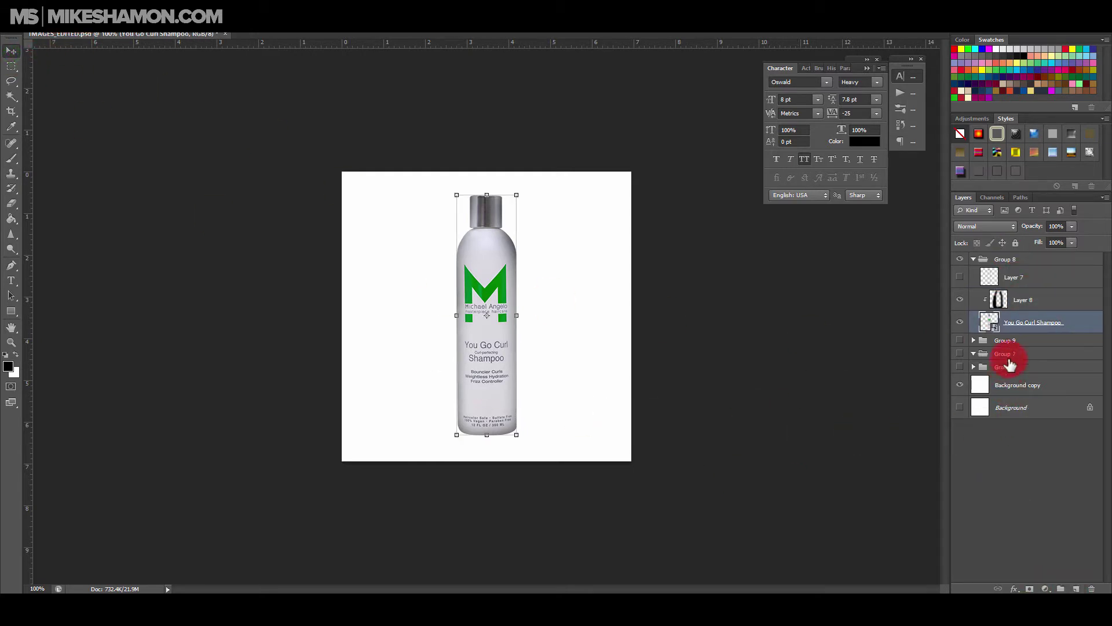
Add a drop shadow to the You Go Curl Shampoo layer with its angle set to 90°
click(1098, 331)
double_click(1085, 328)
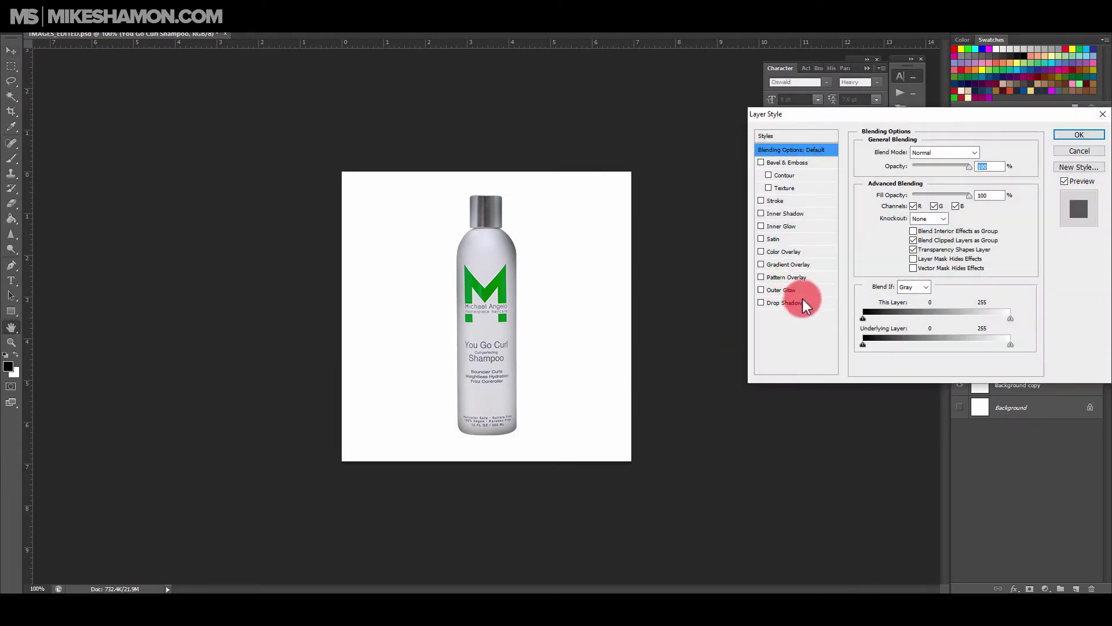
click(807, 302)
click(937, 184)
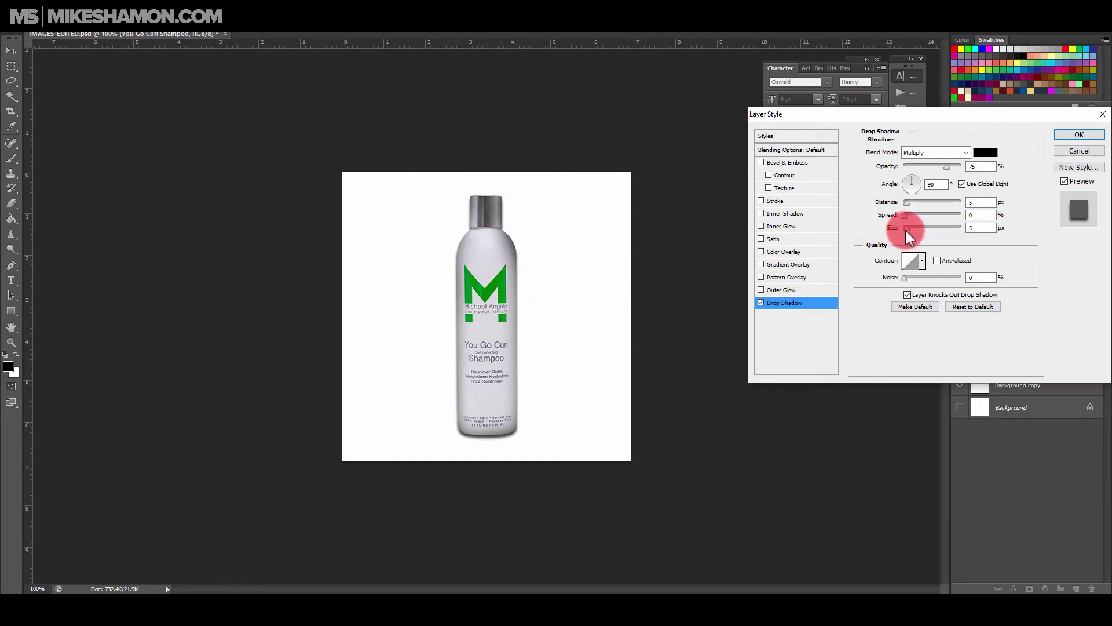
Set the drop shadow's distance to 0 px and spread to 5%, adjust its size, and apply the layer style
mouse_move(907, 228)
mouse_down()
mouse_move(923, 235)
mouse_move(909, 236)
mouse_up()
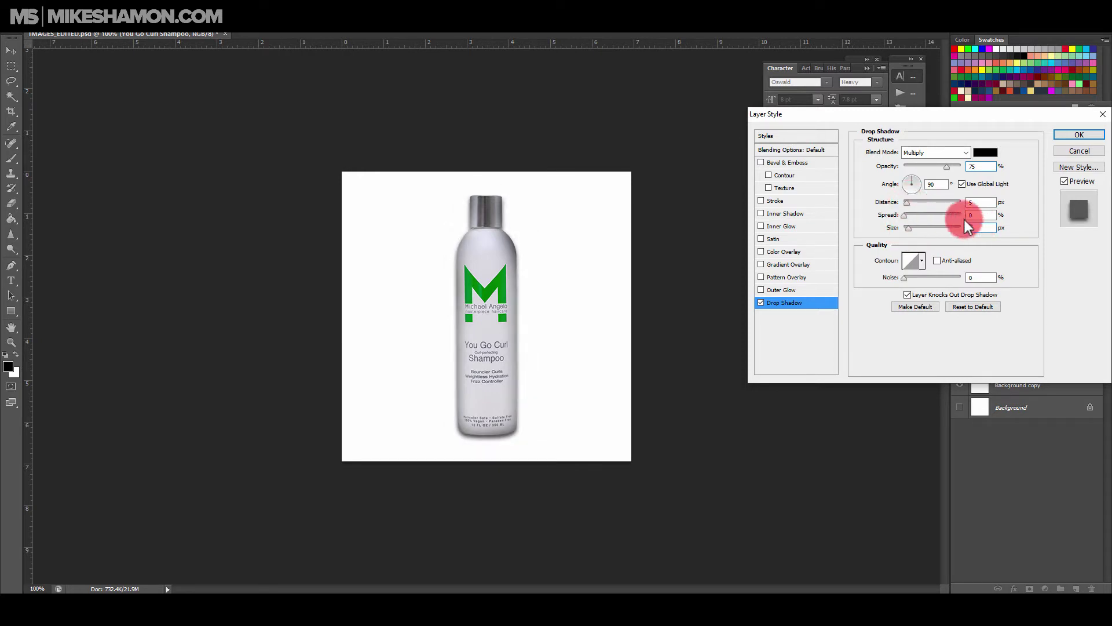
text(5)
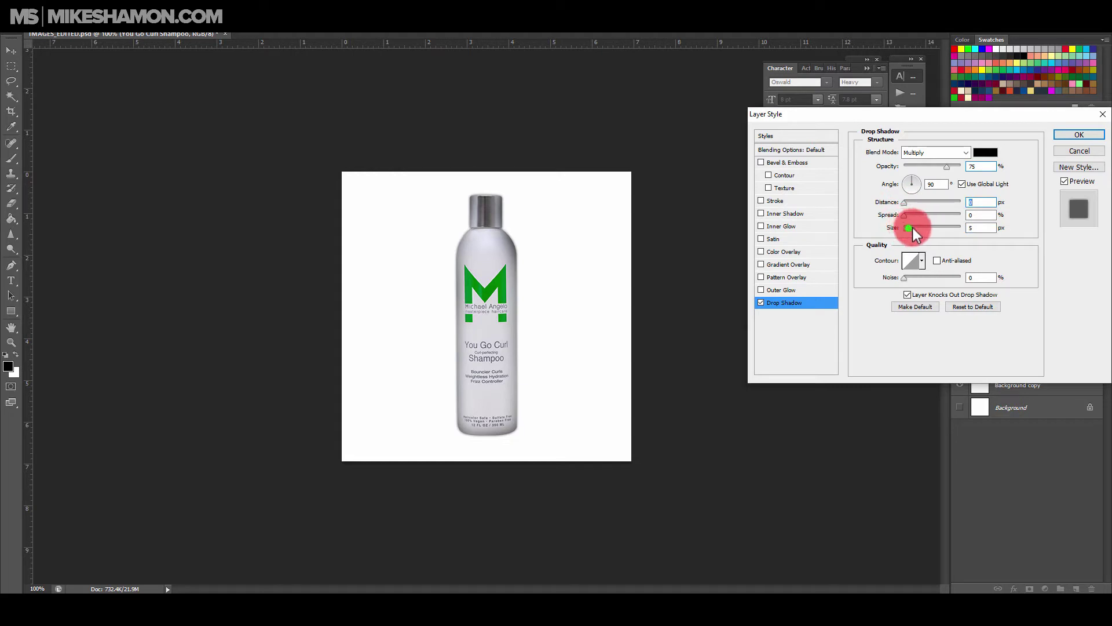
drag(912, 232, 911, 233)
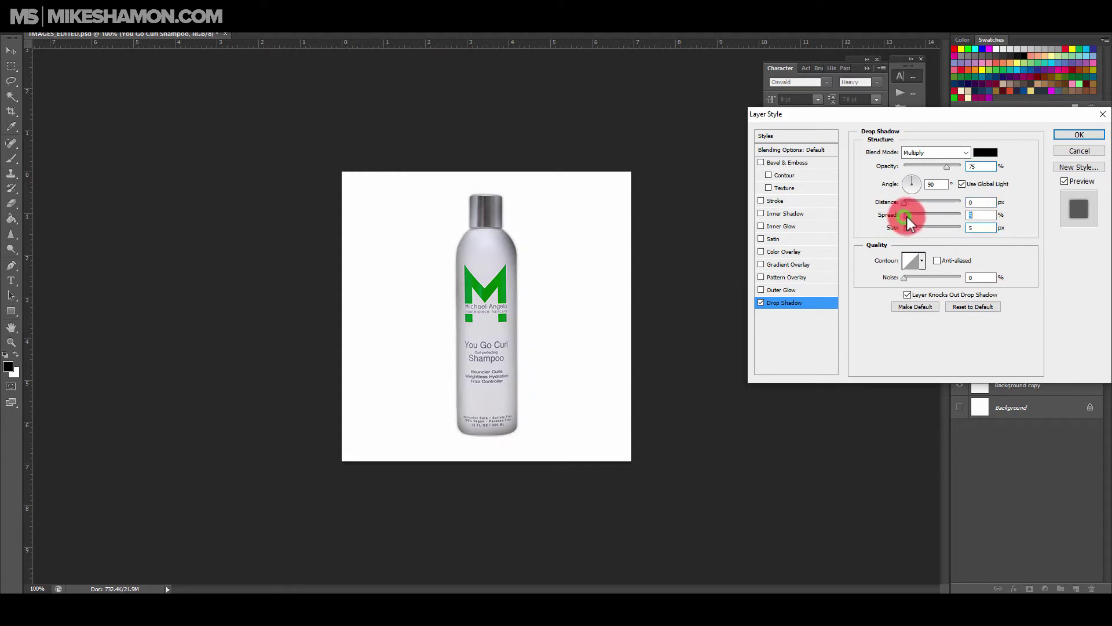
drag(908, 230, 909, 231)
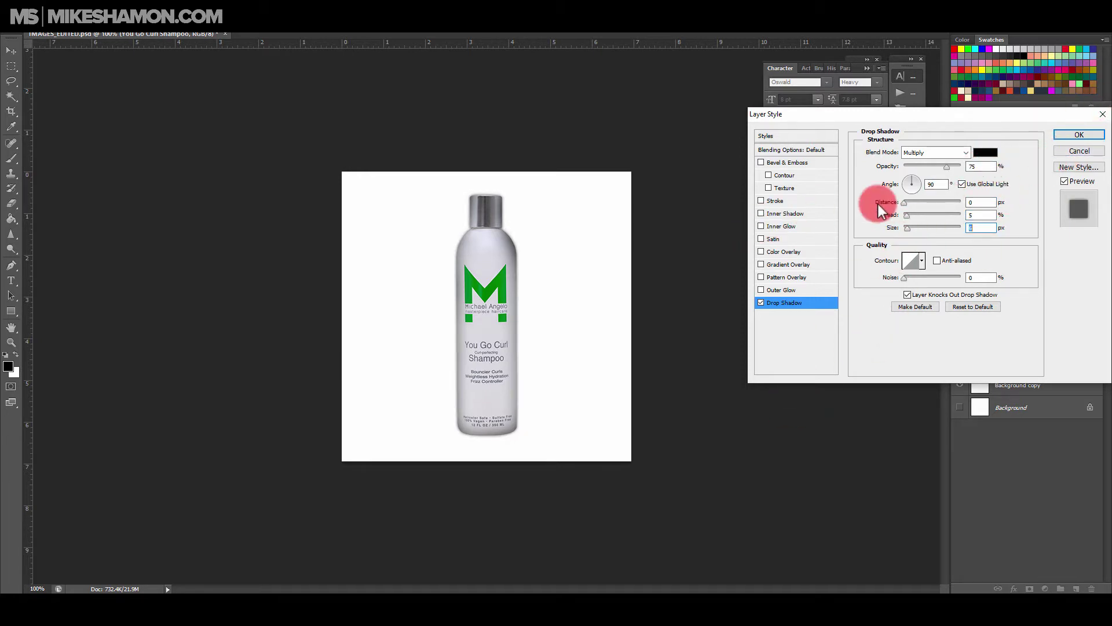
click(1079, 134)
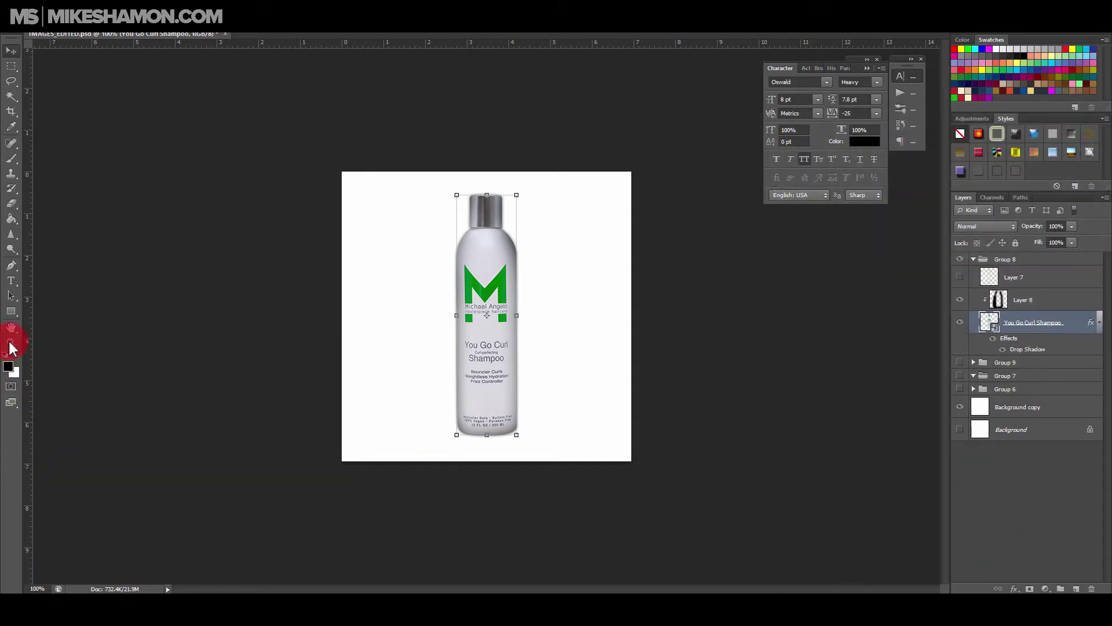
click(1076, 588)
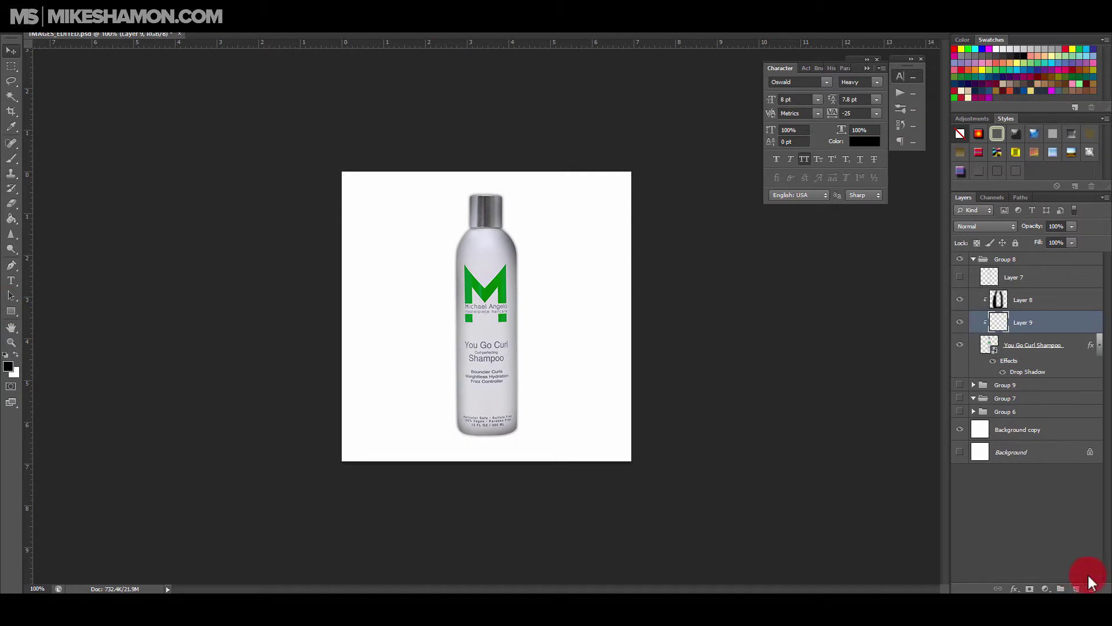
key(ctrl+z)
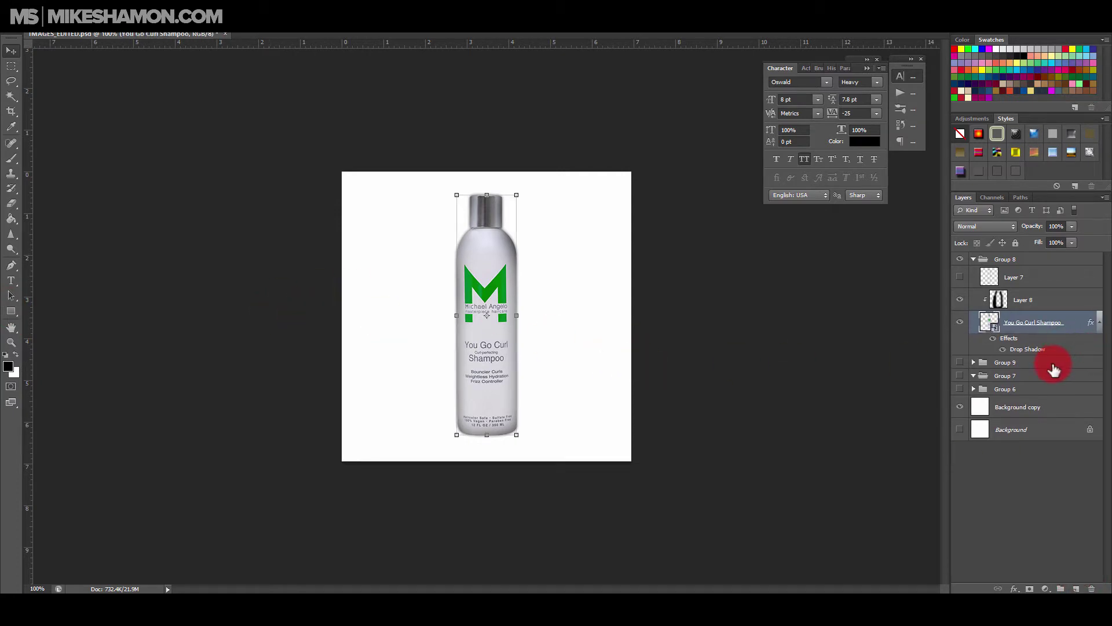
click(1052, 361)
click(1050, 349)
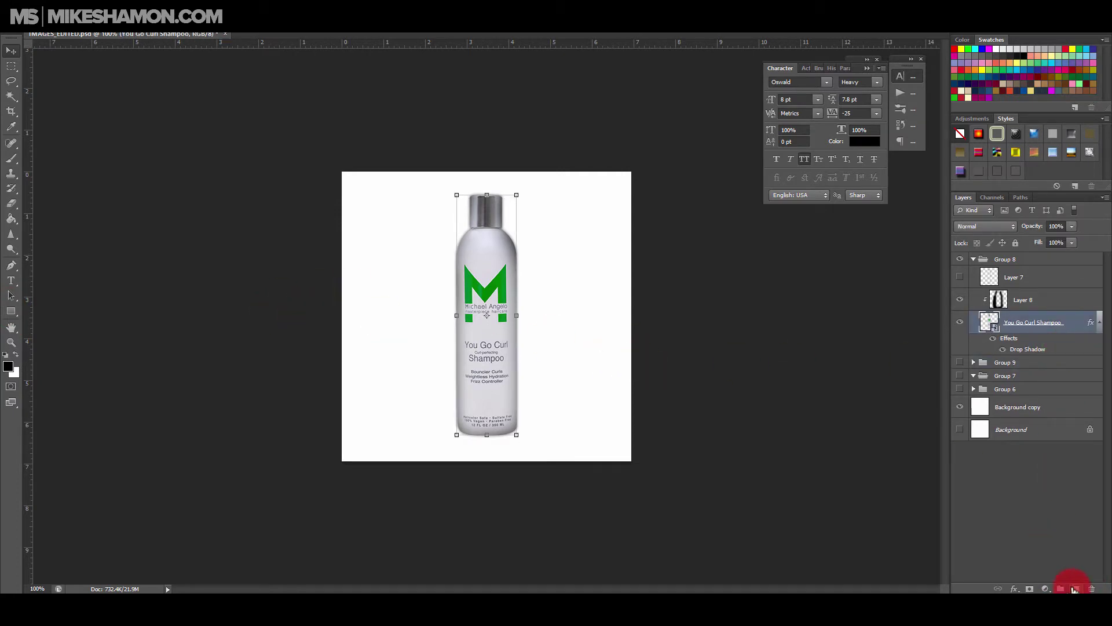
drag(1057, 279, 1076, 588)
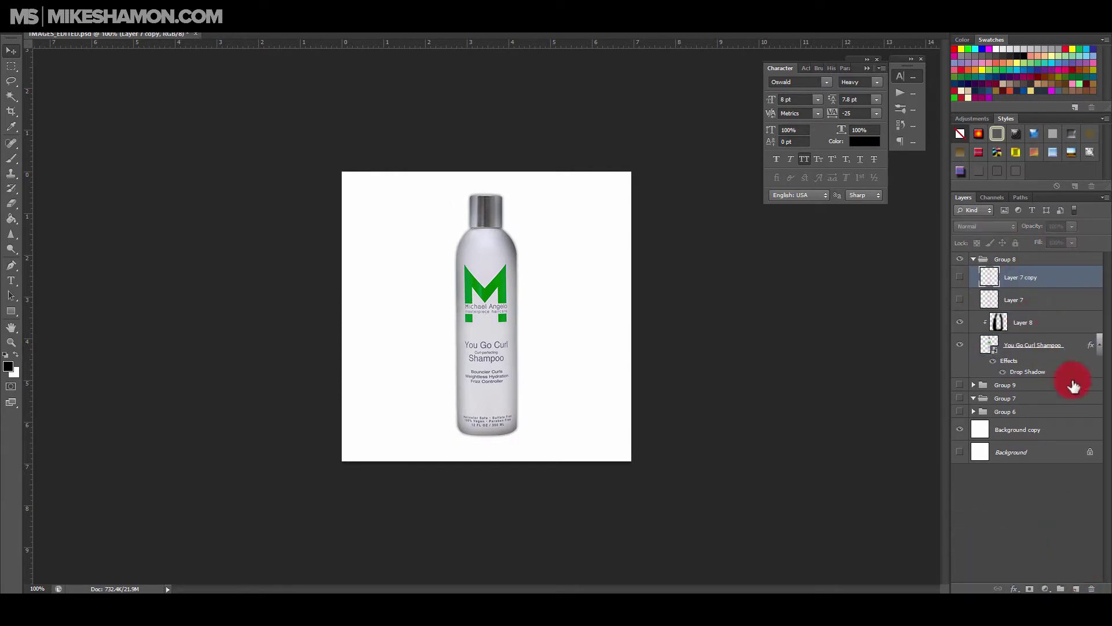
key(ctrl+z)
Delete Layer 7 from Group 8 and add a new empty layer above Layer 8
drag(1070, 286, 1091, 589)
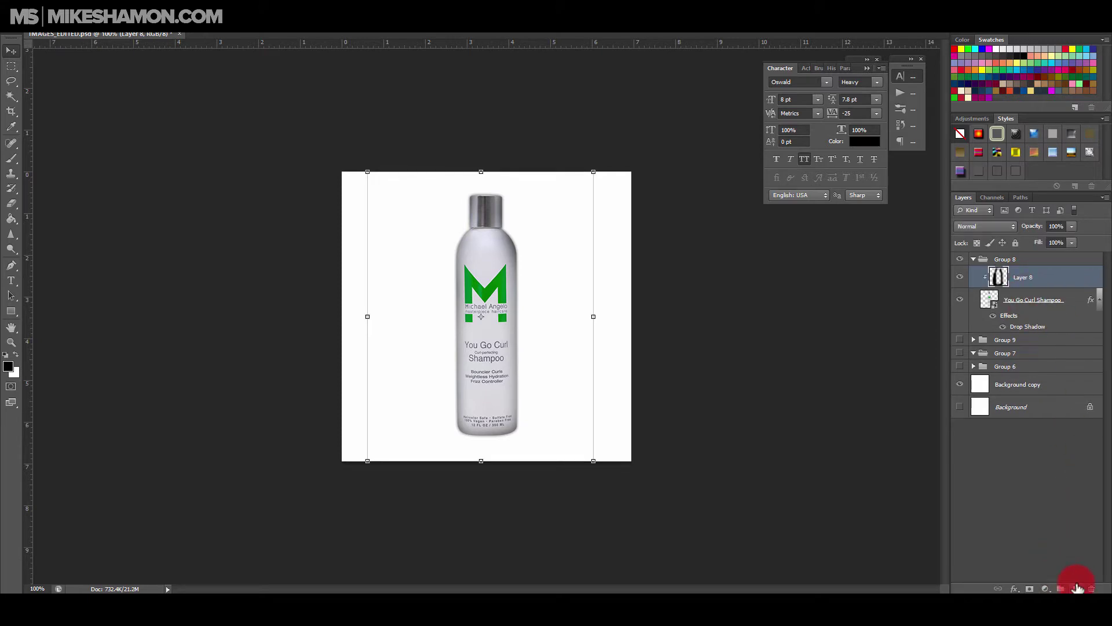
click(1076, 588)
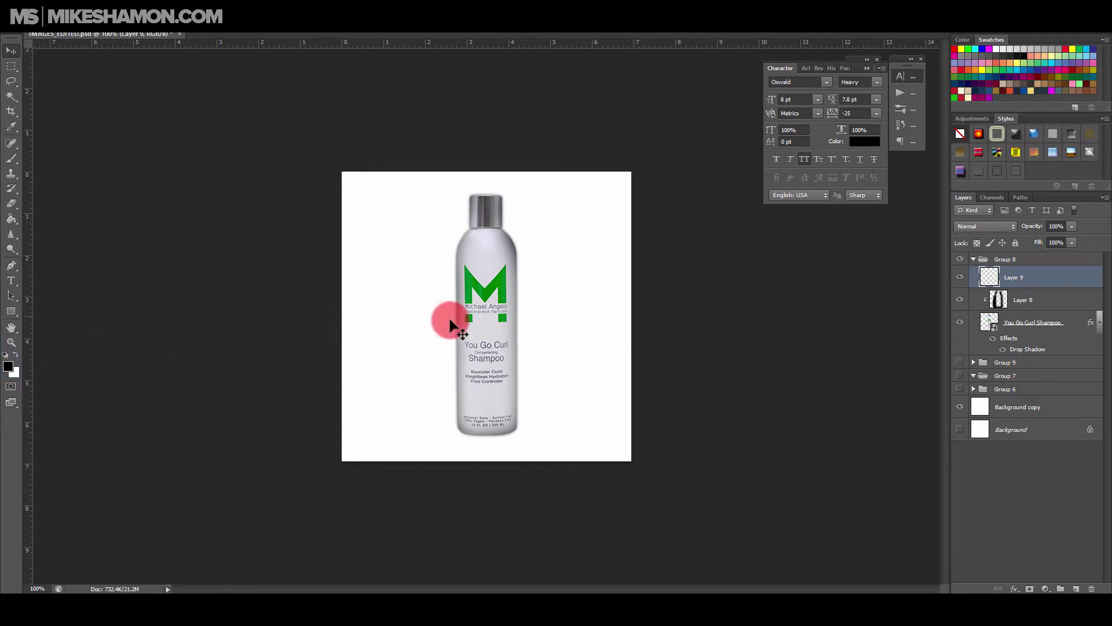
key(b)
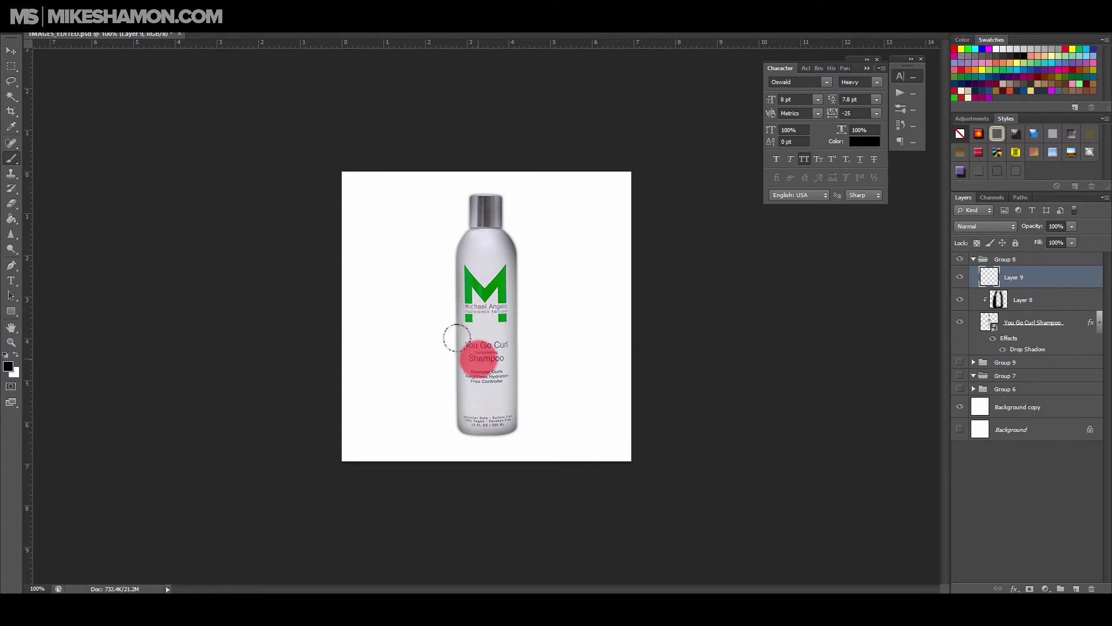
click(482, 311)
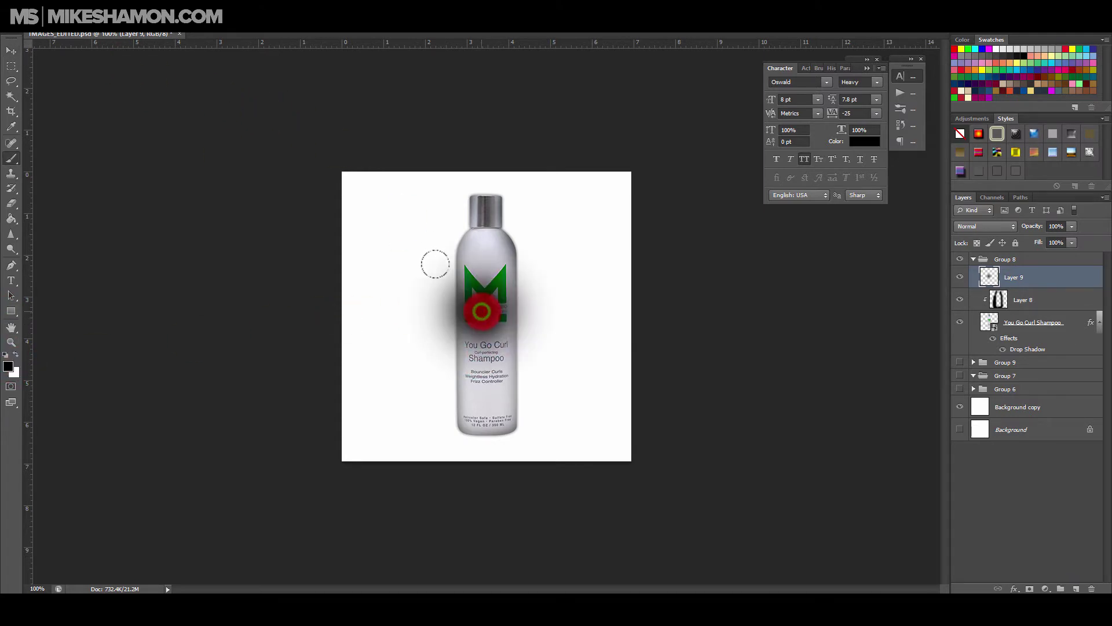
click(484, 311)
click(483, 311)
mouse_move(436, 264)
mouse_down()
mouse_move(407, 237)
mouse_move(436, 427)
mouse_up()
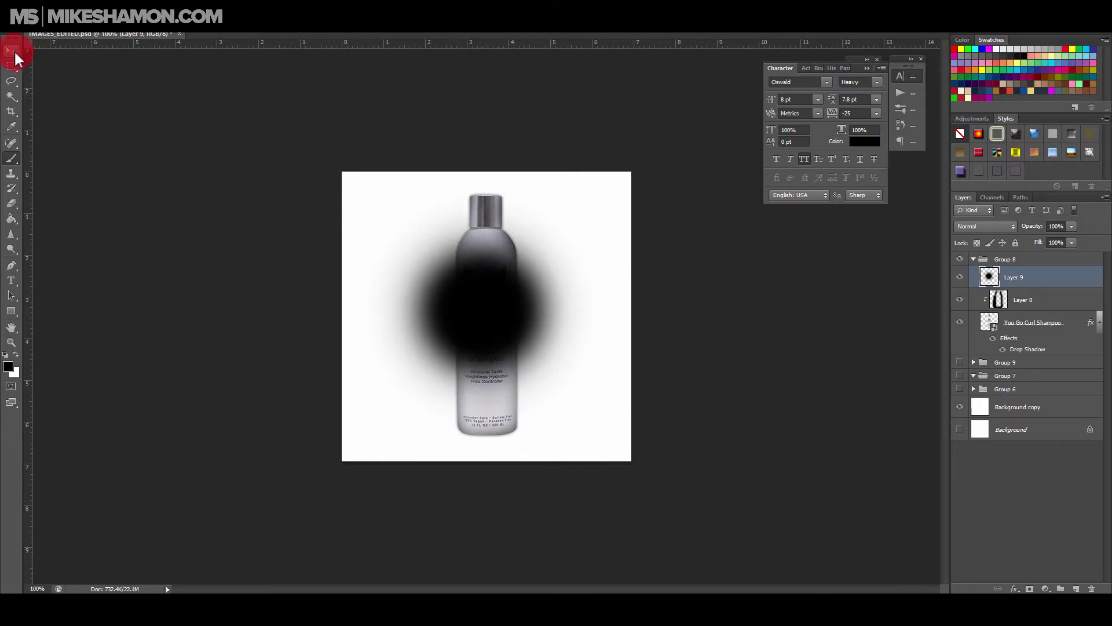
drag(1068, 279, 1091, 588)
click(1075, 587)
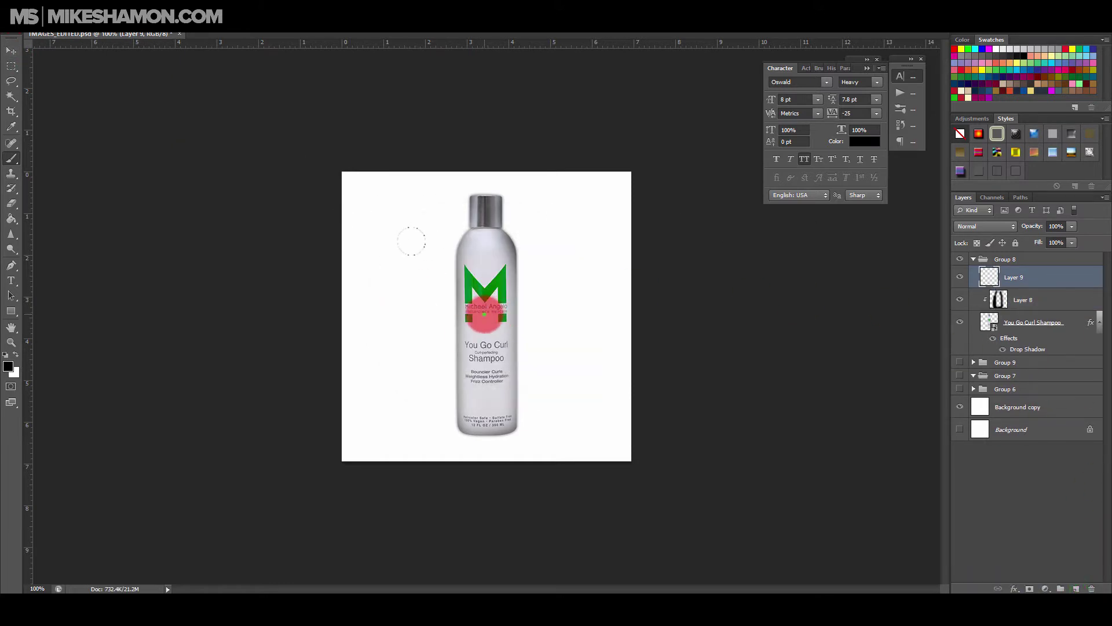
Paint a large soft black spot on Layer 9 and place it at the bottle's base, below the You Go Curl Shampoo layer
drag(486, 314, 485, 314)
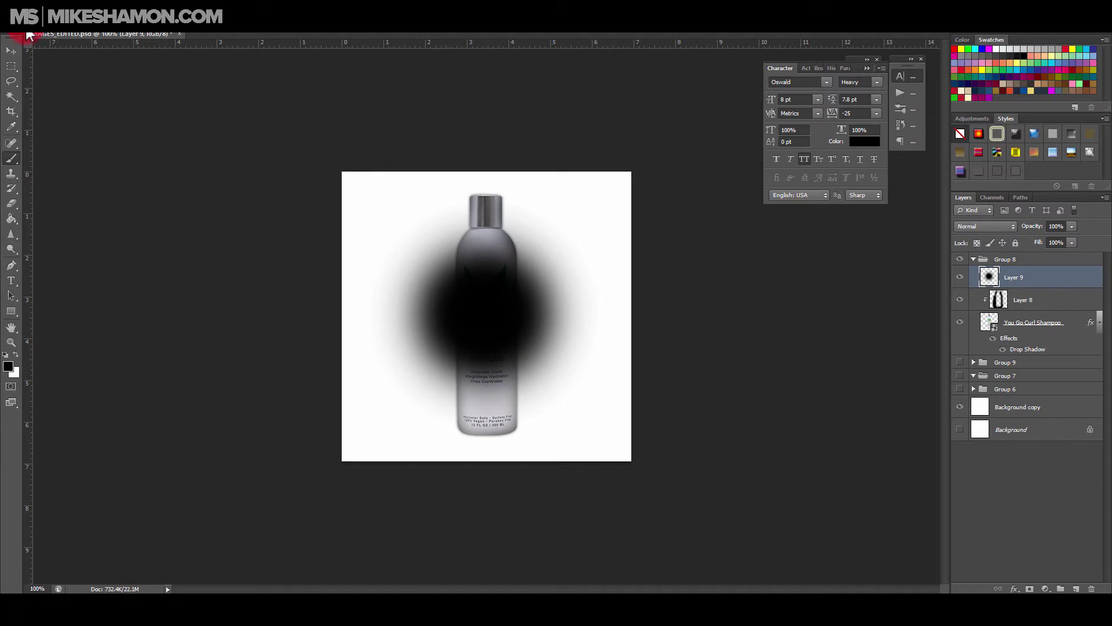
key(v)
key(ctrl+t)
drag(488, 431, 515, 426)
drag(1048, 281, 1020, 355)
Squash and narrow the black spot into a flat shadow centred under the bottle's base and set its layer opacity to 66%
drag(600, 432, 412, 432)
drag(496, 461, 497, 451)
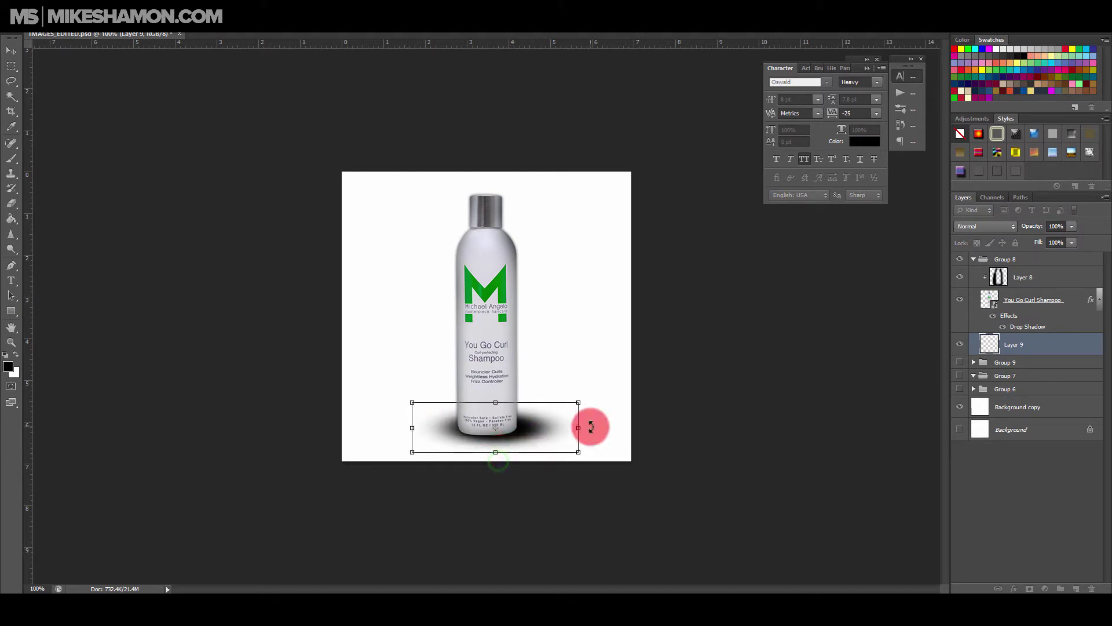
drag(578, 427, 561, 424)
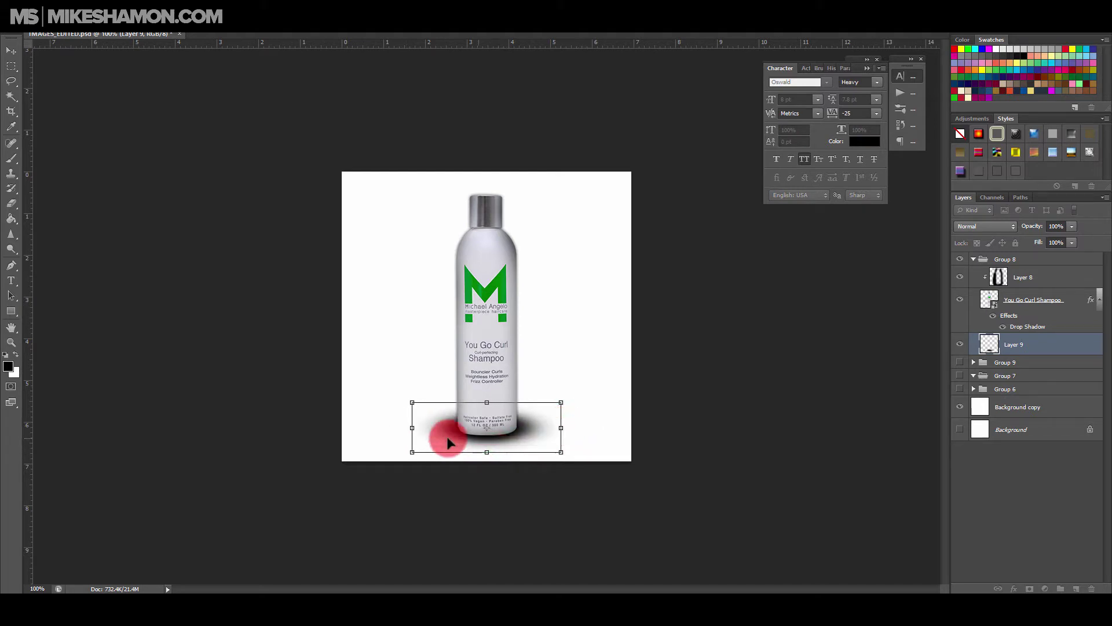
drag(411, 427, 420, 428)
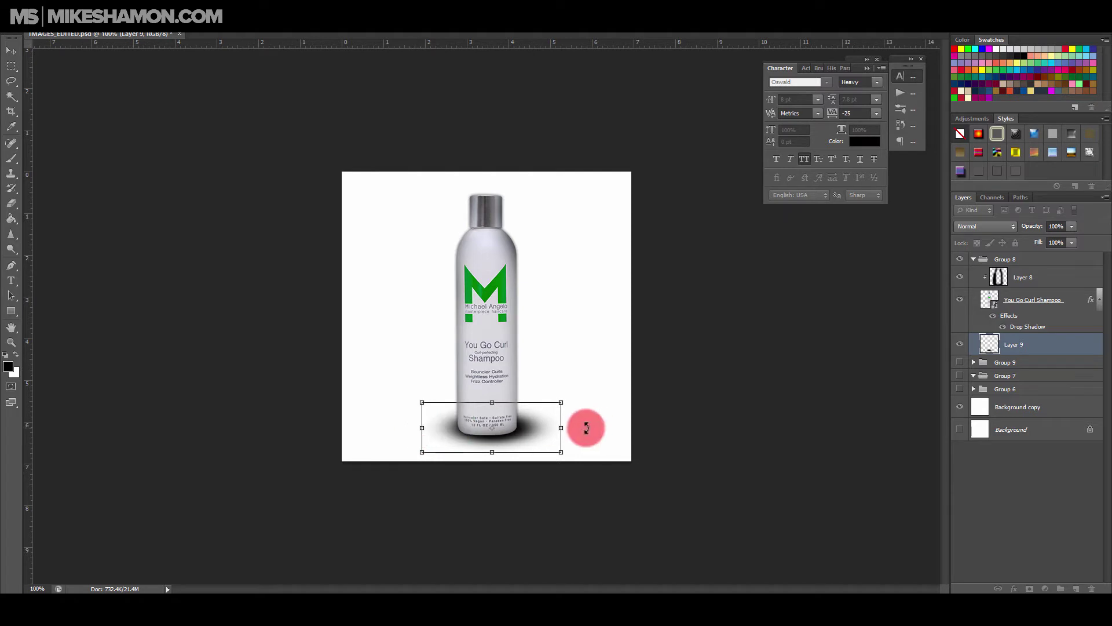
drag(560, 427, 550, 428)
drag(422, 428, 430, 426)
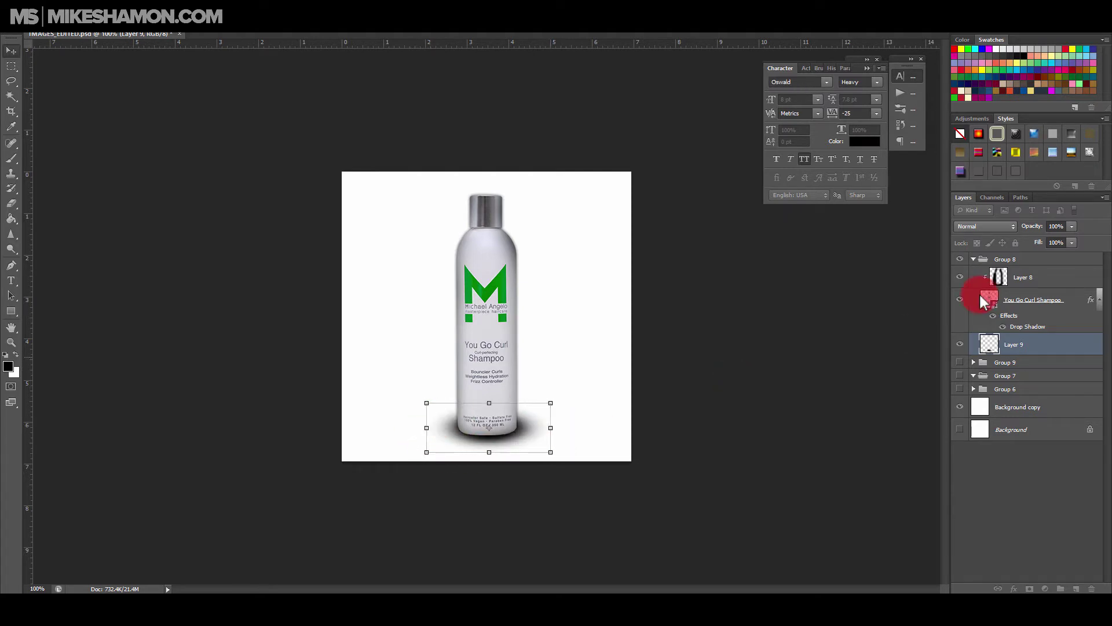
click(1071, 242)
drag(1069, 240, 1051, 237)
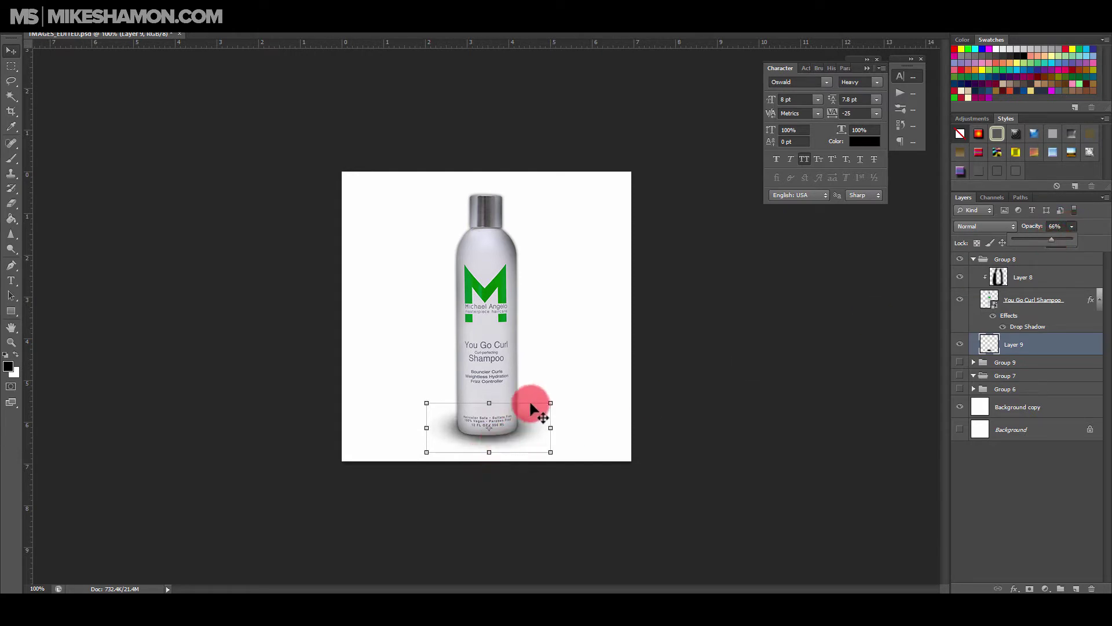
Distort the floor shadow by pulling its upper corners inward, reduce its height, and set its layer opacity to 58%
drag(495, 437, 494, 436)
drag(549, 402, 541, 404)
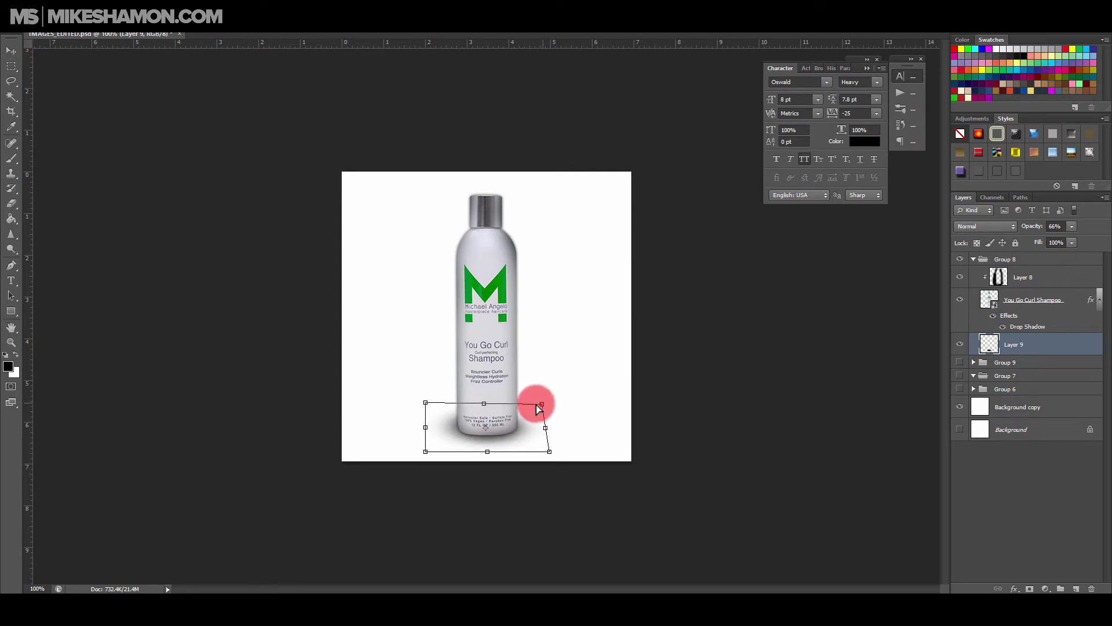
drag(425, 402, 484, 408)
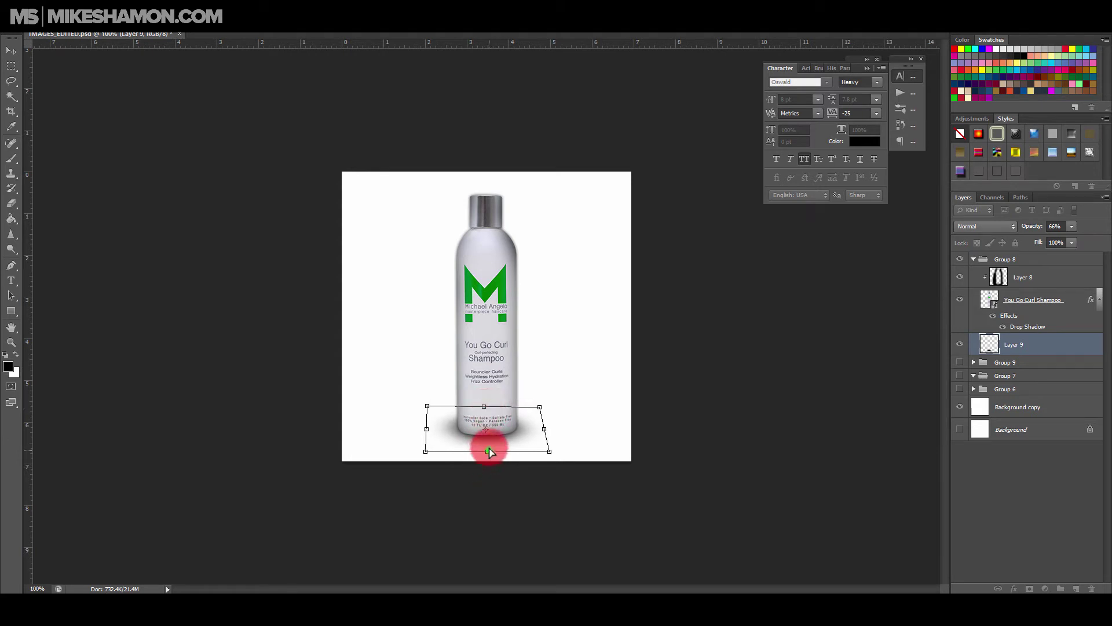
drag(488, 451, 511, 432)
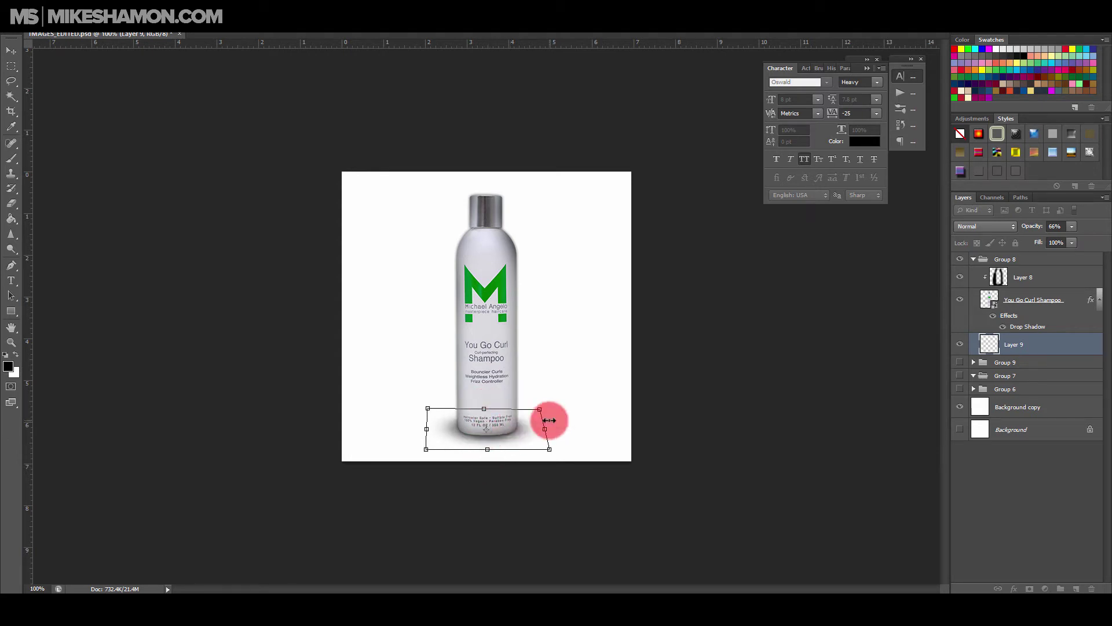
key(Return)
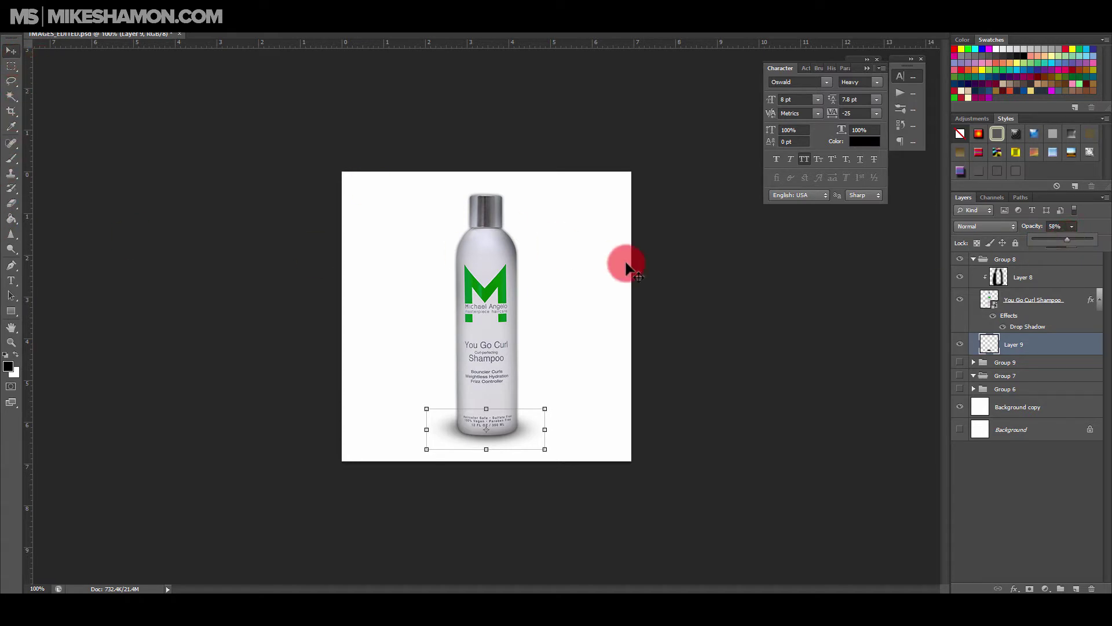
Free-transform the floor shadow on Layer 9 to make it slightly taller and narrower around the bottle's base
click(1084, 391)
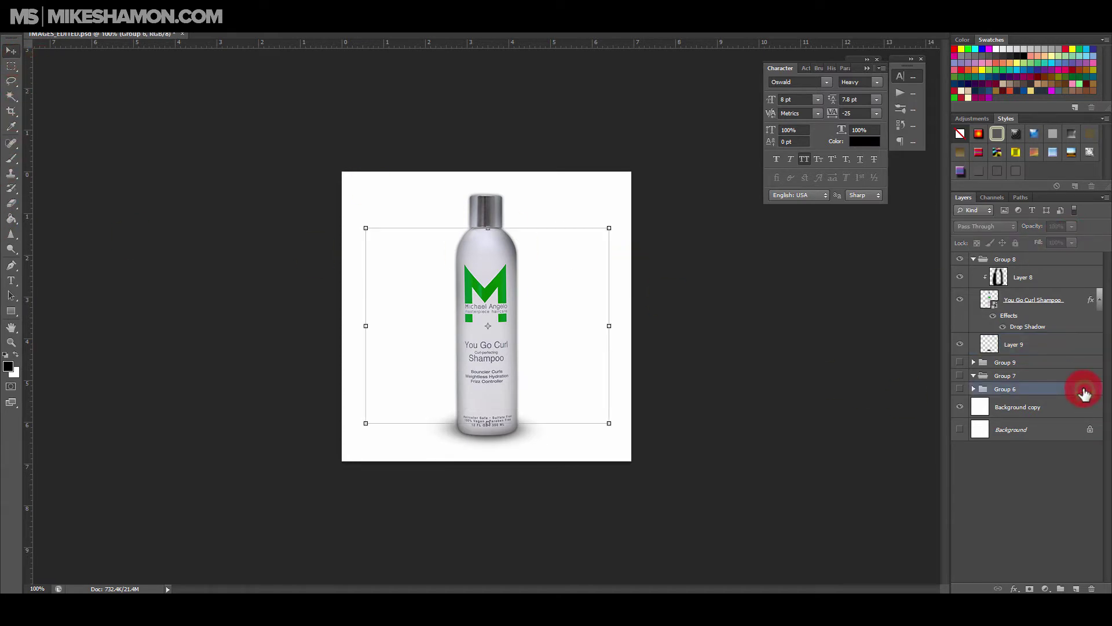
click(1045, 346)
drag(486, 449, 487, 453)
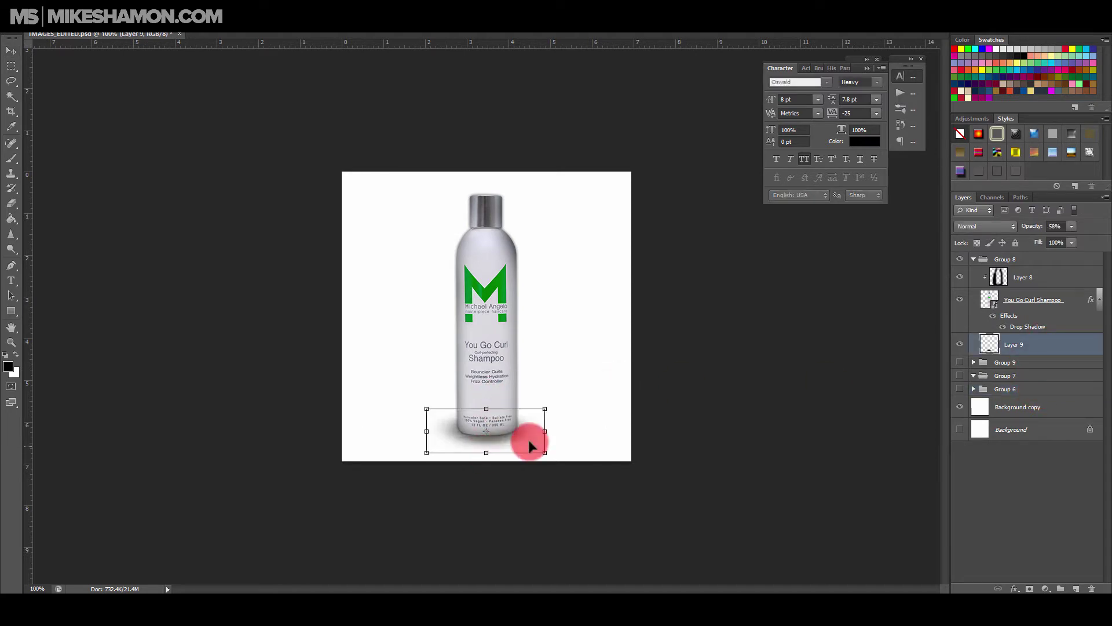
drag(543, 432, 541, 436)
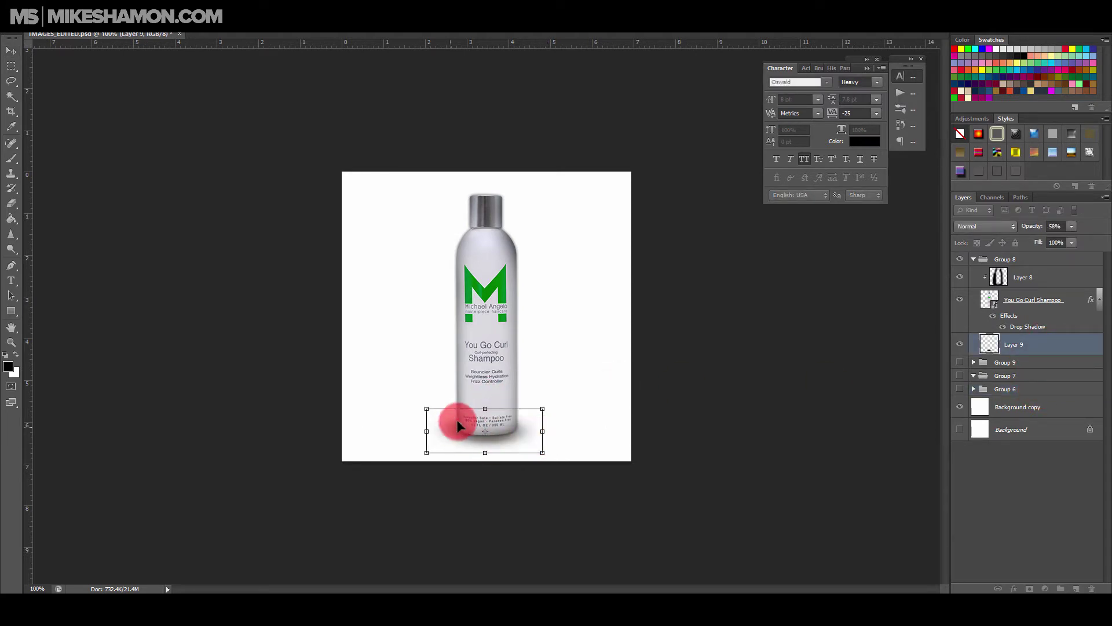
drag(484, 408, 505, 434)
Nudge the floor shadow slightly upward, centre it under the bottle, and pull its upper corners slightly inward
click(492, 426)
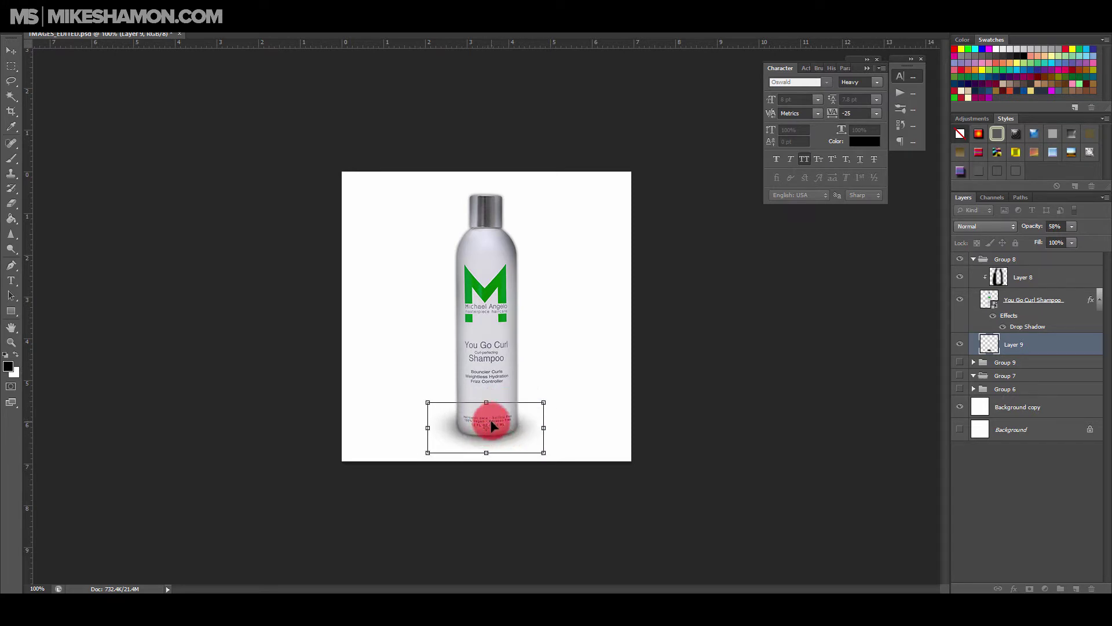
key(Down)
key(Down)
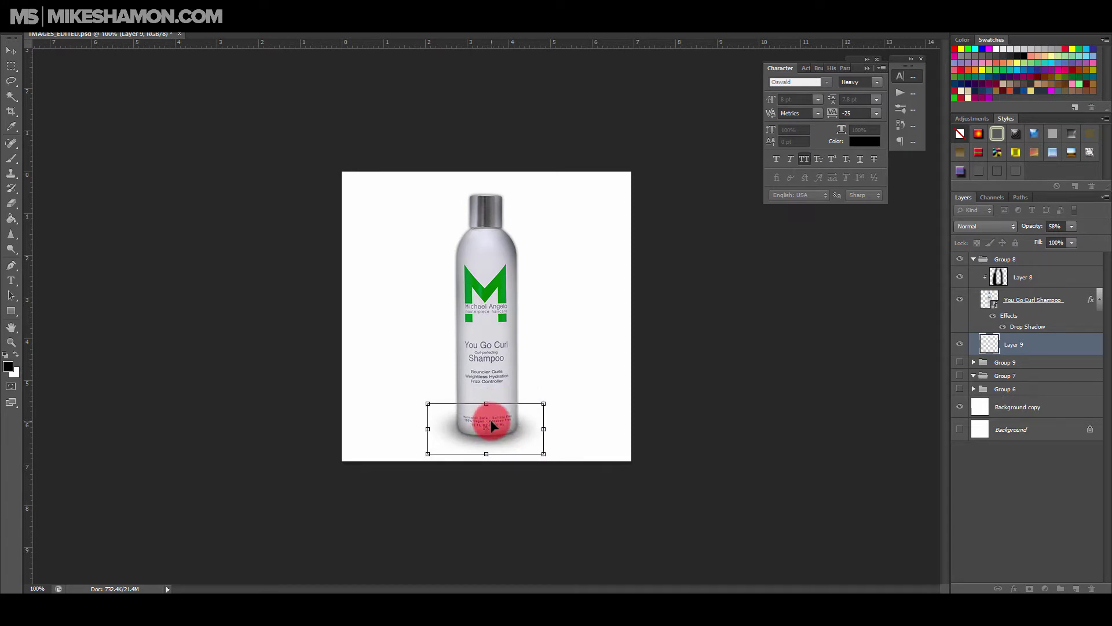
key(Up)
key(Up)
key(Up)
key(Up)
drag(491, 420, 492, 420)
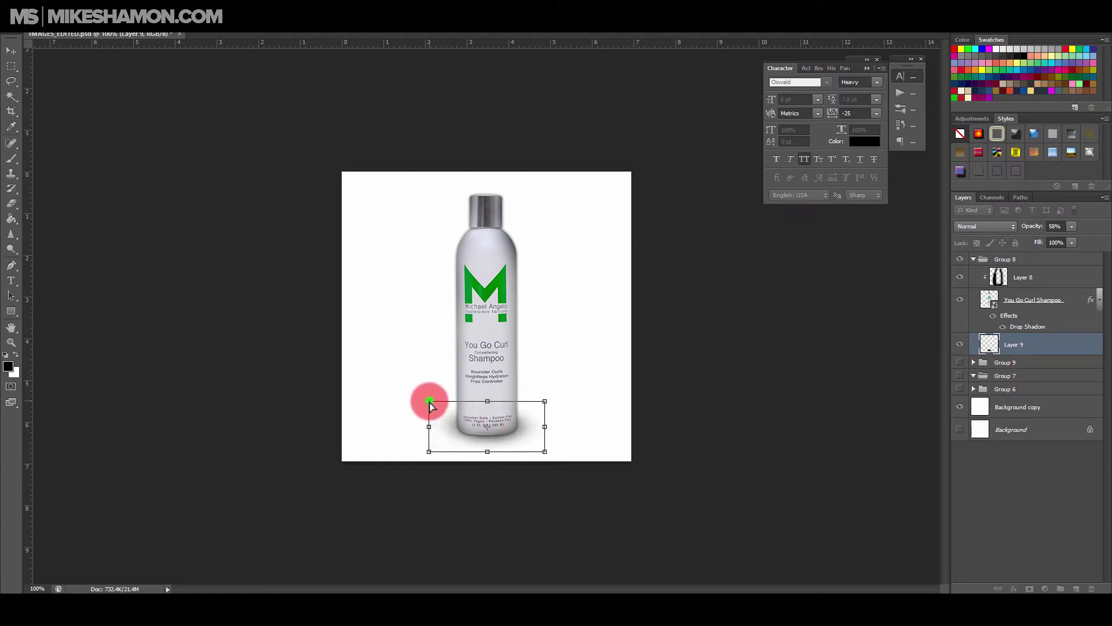
drag(429, 401, 546, 403)
key(Escape)
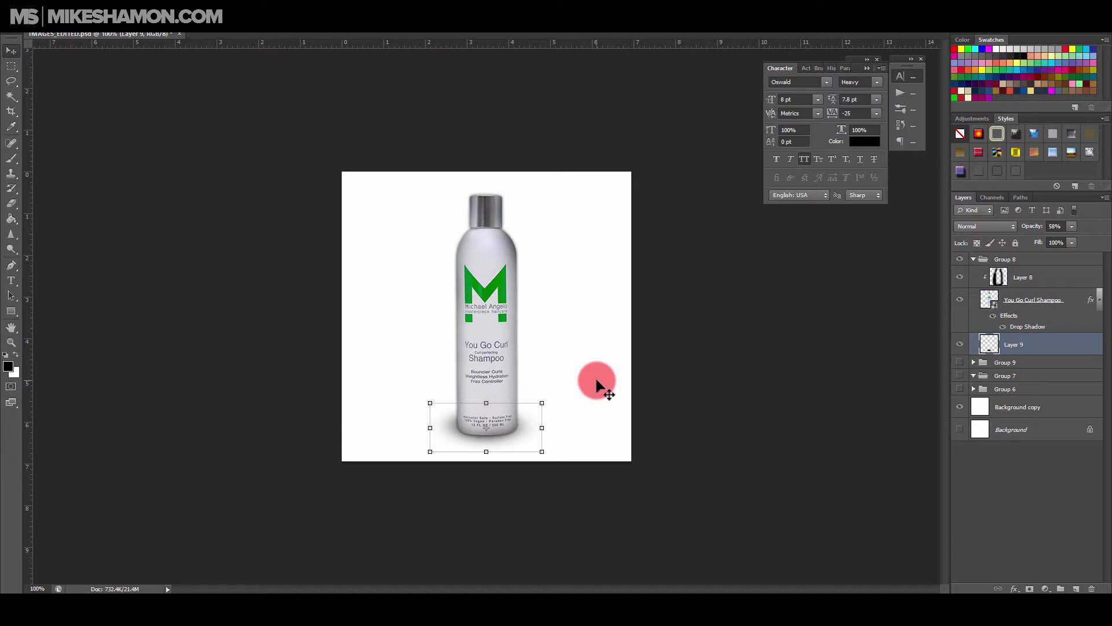
click(207, 186)
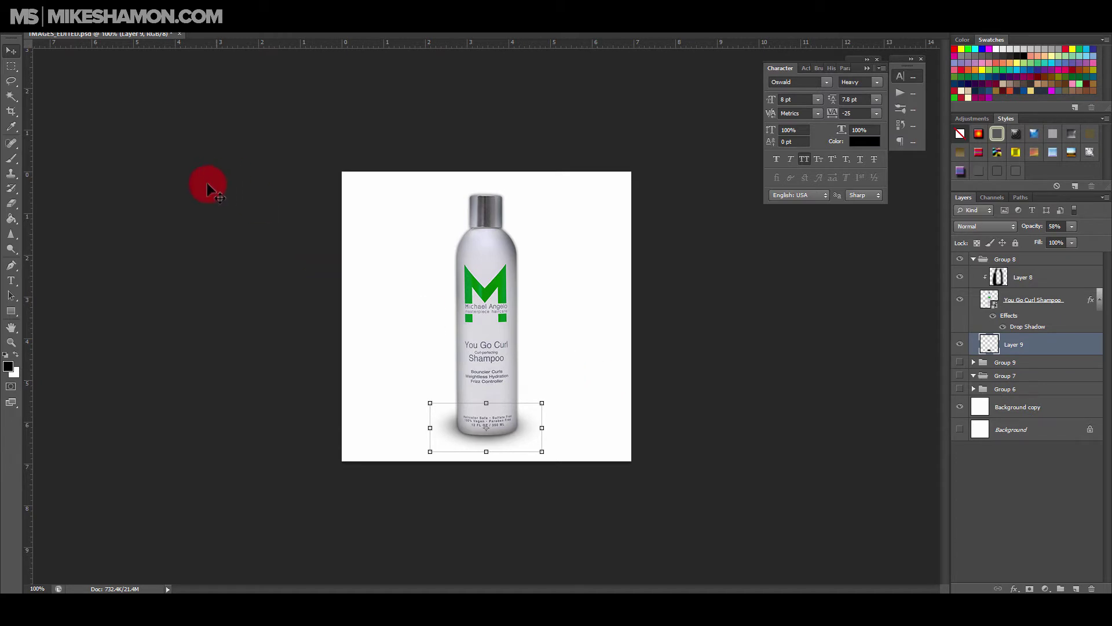
click(11, 311)
drag(407, 226, 579, 390)
key(ctrl+z)
click(11, 327)
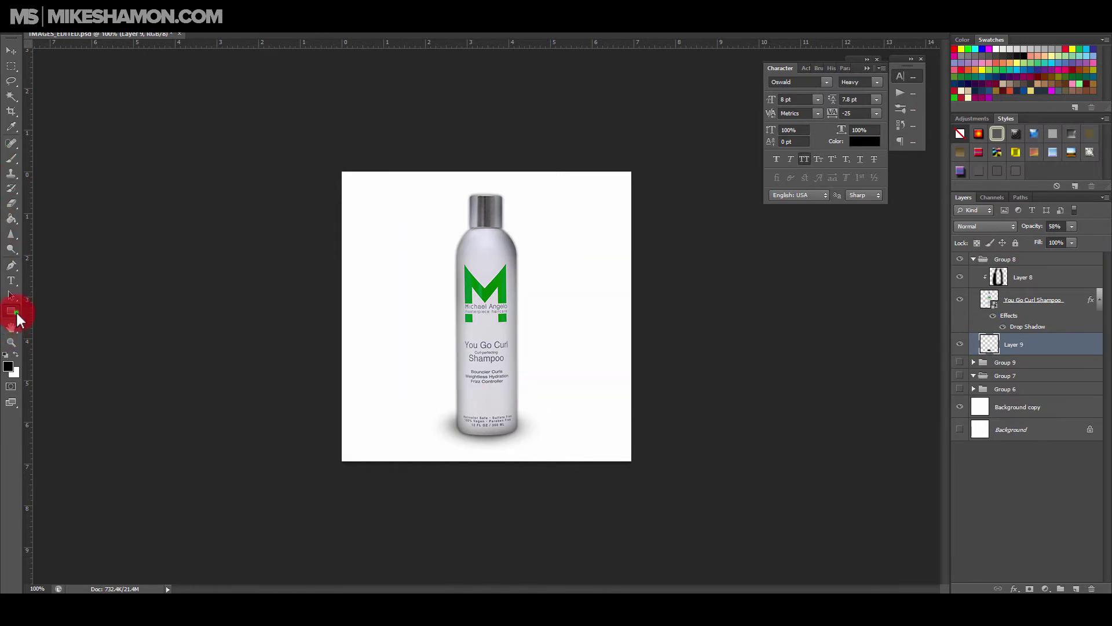
Draw a large black circle behind the bottle with the Ellipse shape tool, on a layer directly above Layer 9
drag(16, 311, 67, 329)
drag(412, 213, 589, 390)
key(v)
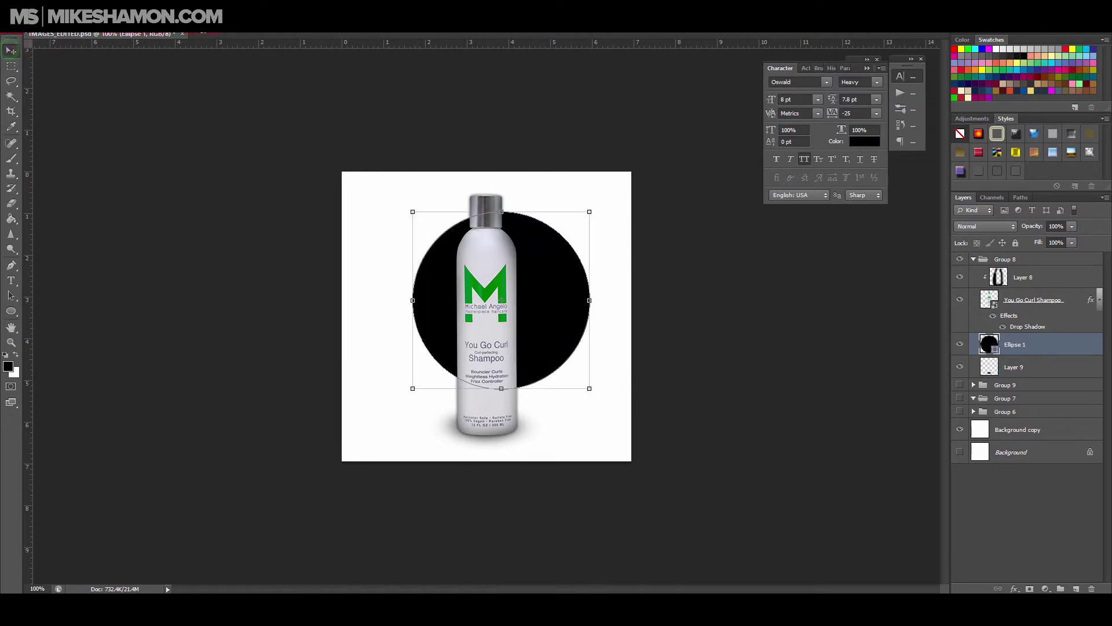
Rasterize the Ellipse 1 shape and apply a Gaussian Blur with a 44.2-pixel radius
click(184, 7)
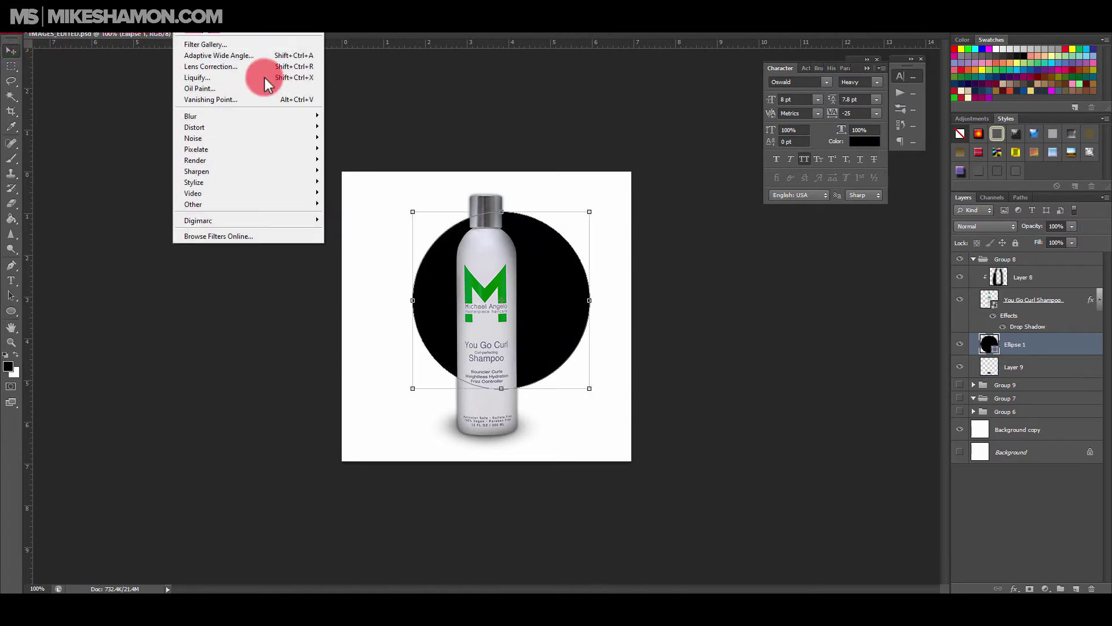
mouse_move(255, 115)
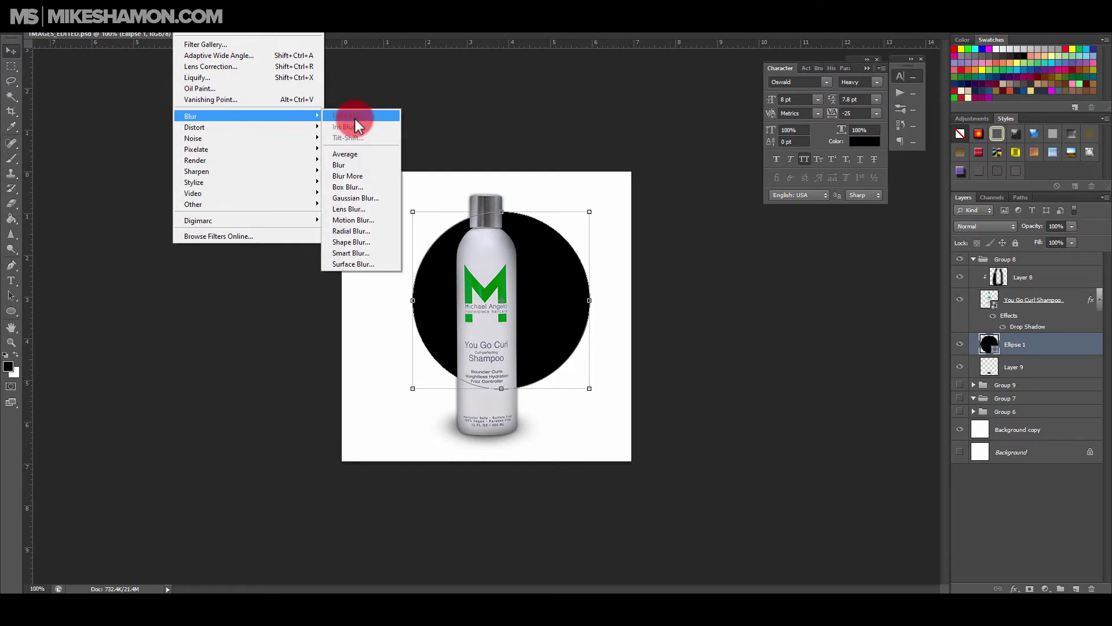
click(355, 197)
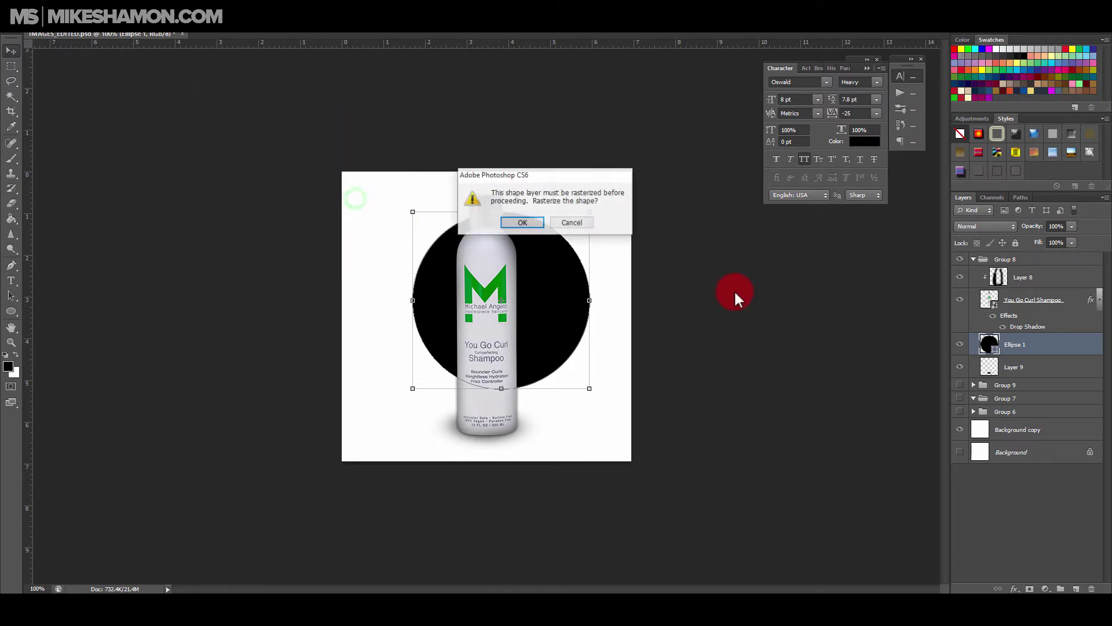
click(523, 223)
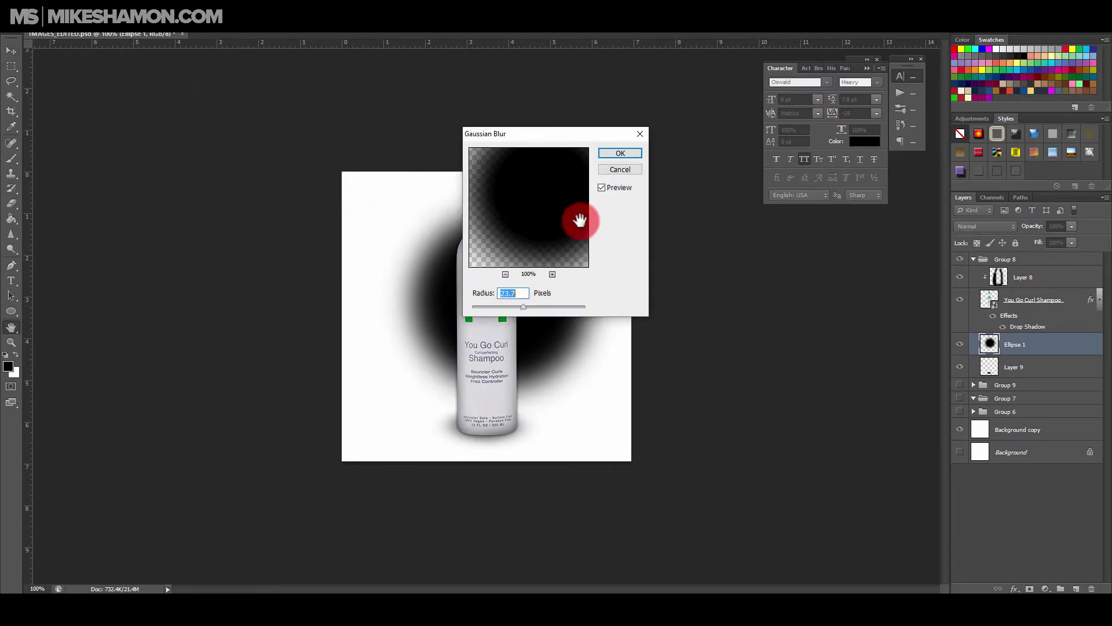
drag(512, 307, 531, 308)
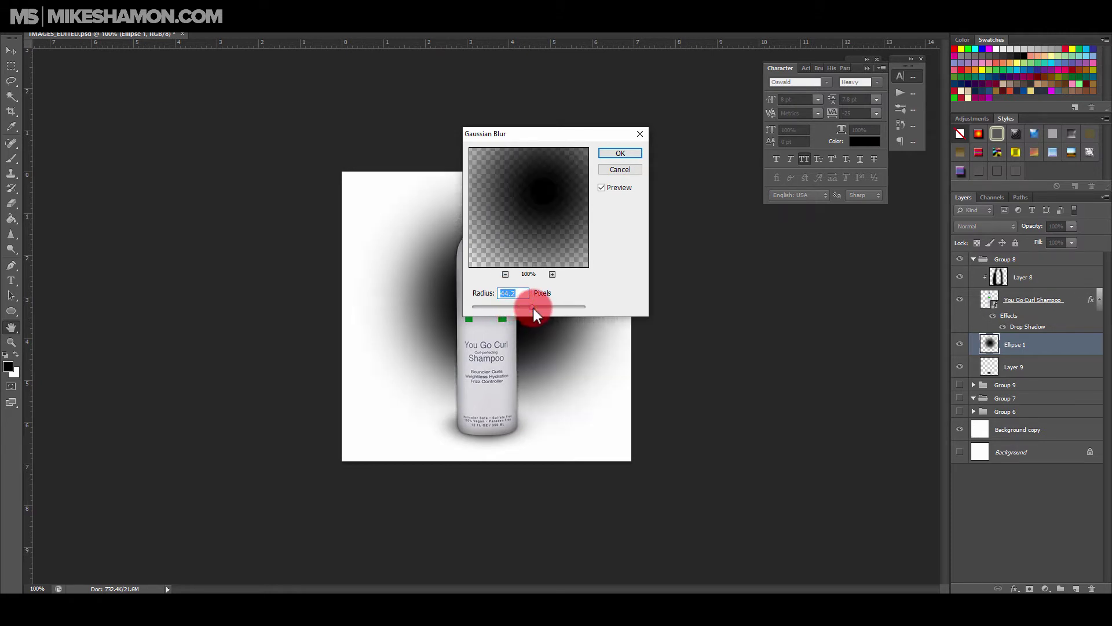
click(630, 153)
Free-transform the blurred ellipse into a flat, narrow shadow centred under the bottle's base
key(ctrl+t)
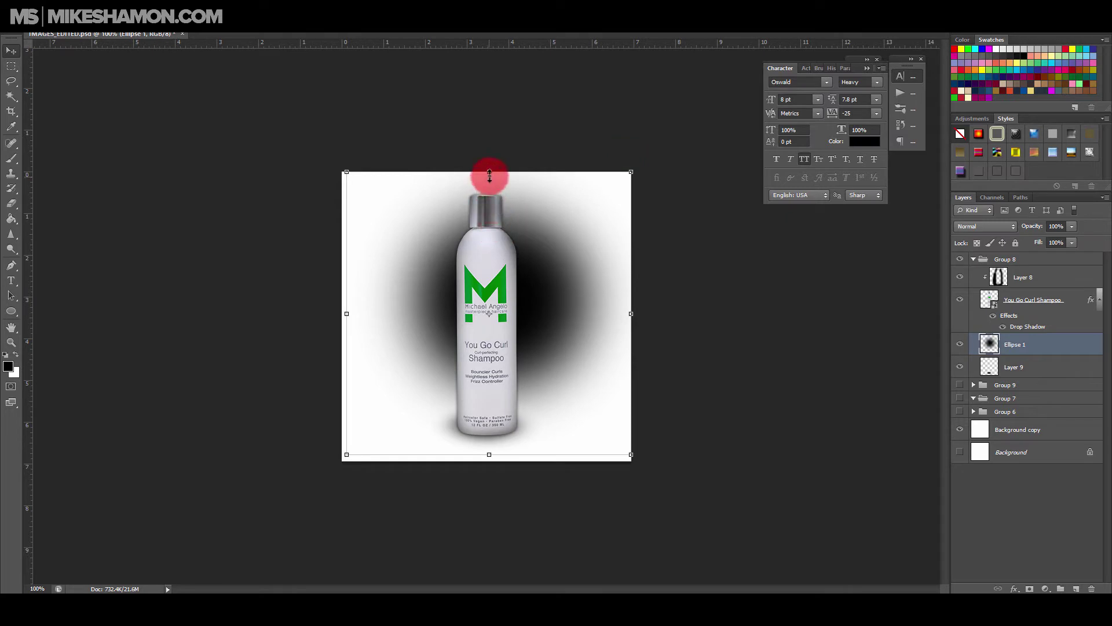
drag(489, 174, 490, 376)
drag(568, 409, 565, 429)
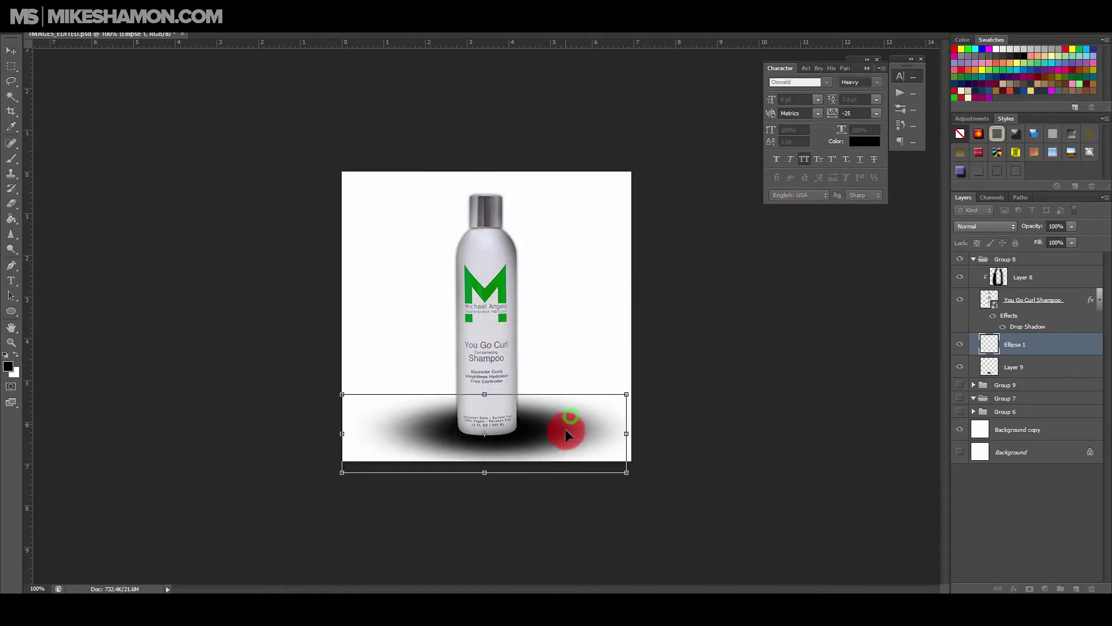
drag(342, 435, 471, 435)
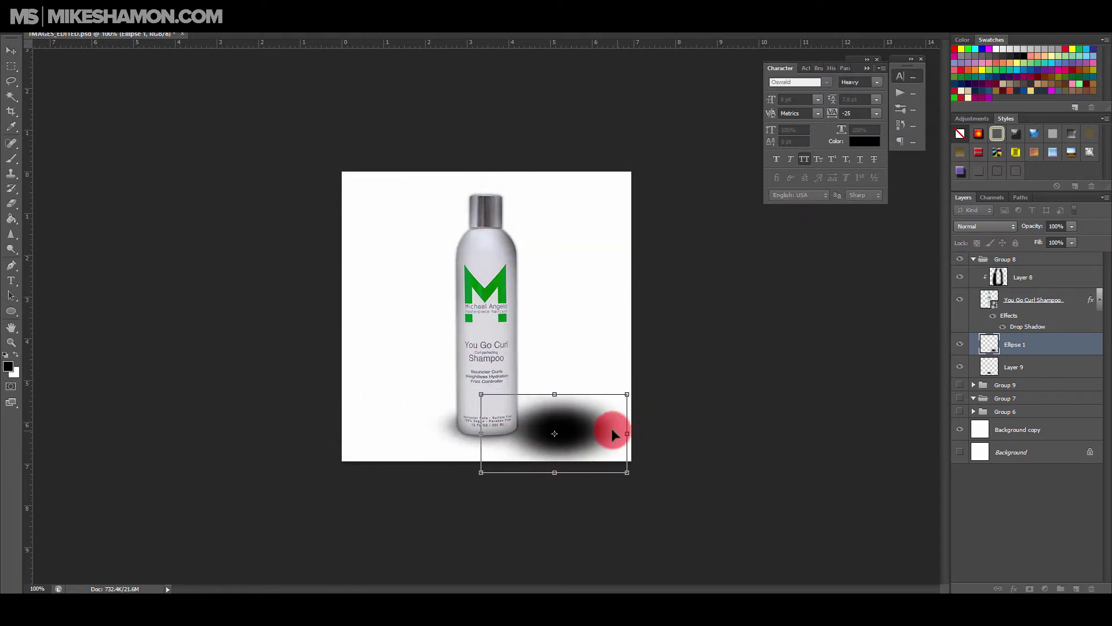
drag(605, 431, 530, 423)
drag(479, 468, 544, 436)
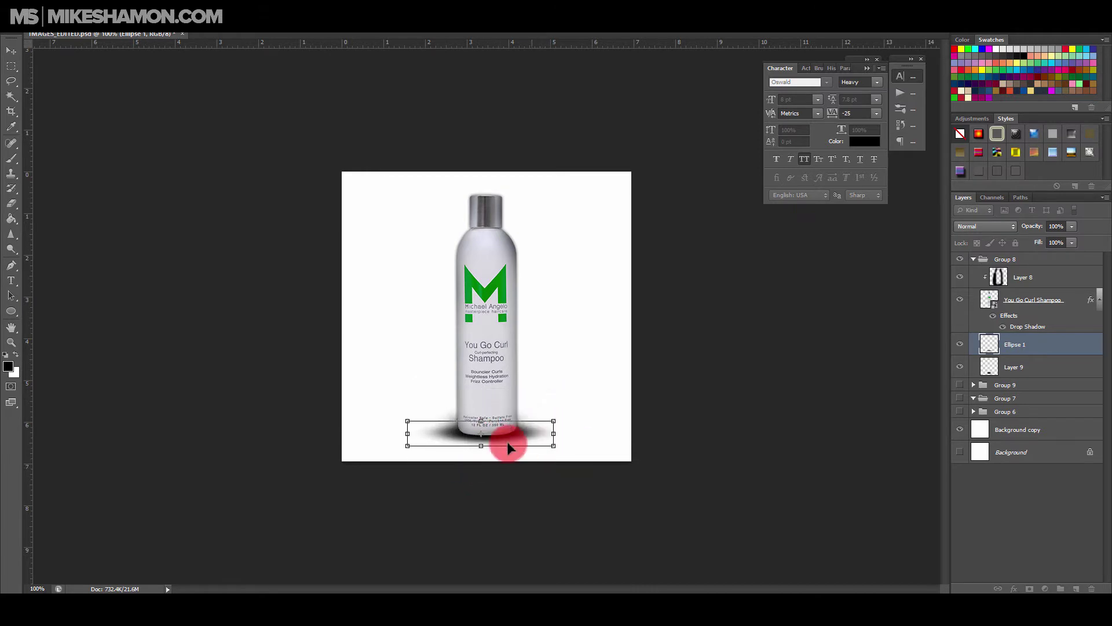
Set the Ellipse 1 shadow's opacity to 25% and nudge it slightly downward
click(1070, 227)
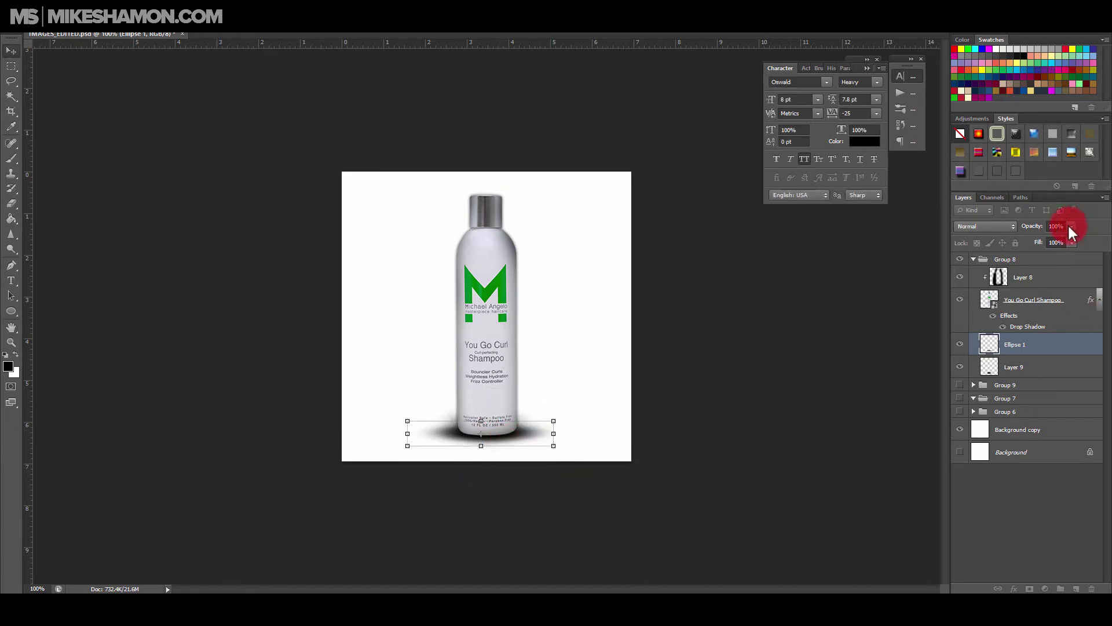
drag(1061, 238, 1027, 234)
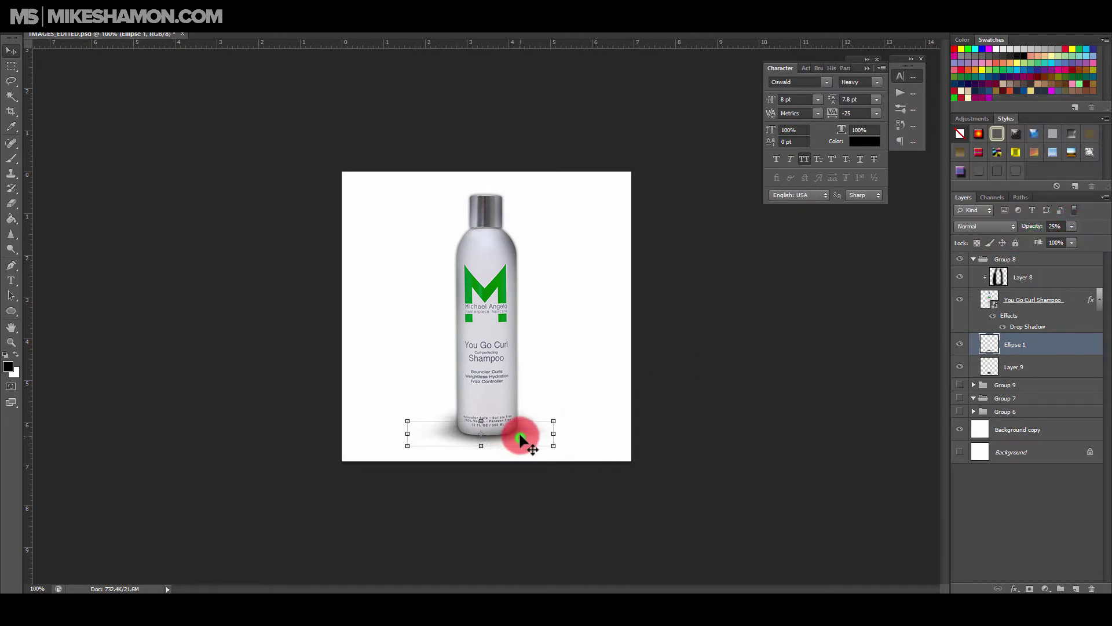
drag(519, 437, 519, 439)
Compare the two floor shadows, hide Ellipse 1, and slightly raise the opacity of Layer 9
click(960, 369)
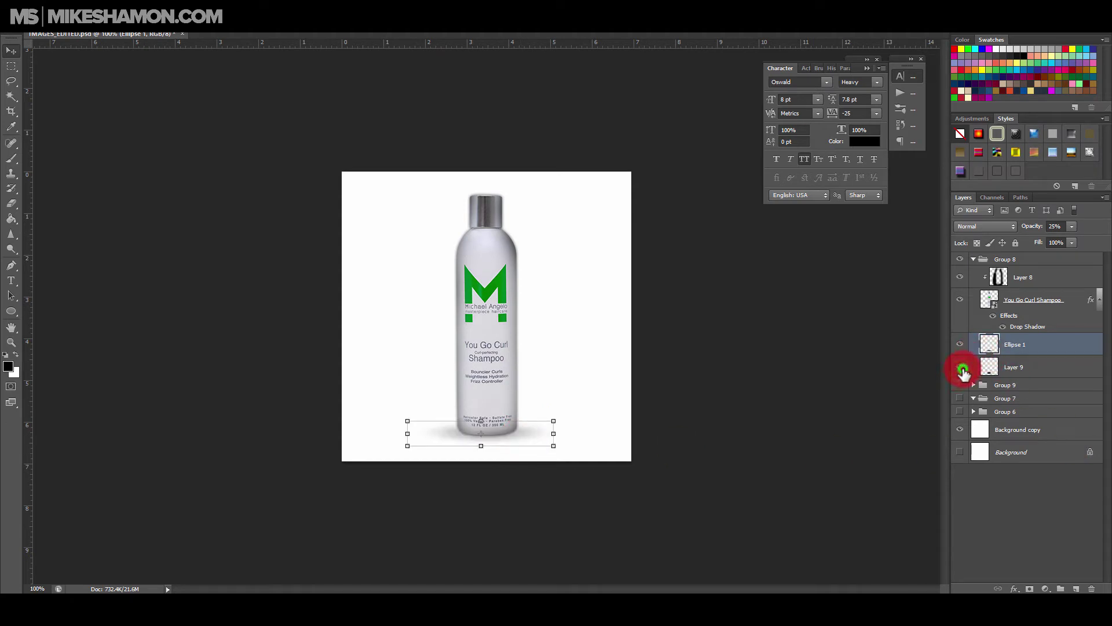
click(962, 370)
click(993, 364)
click(959, 344)
drag(520, 434, 521, 435)
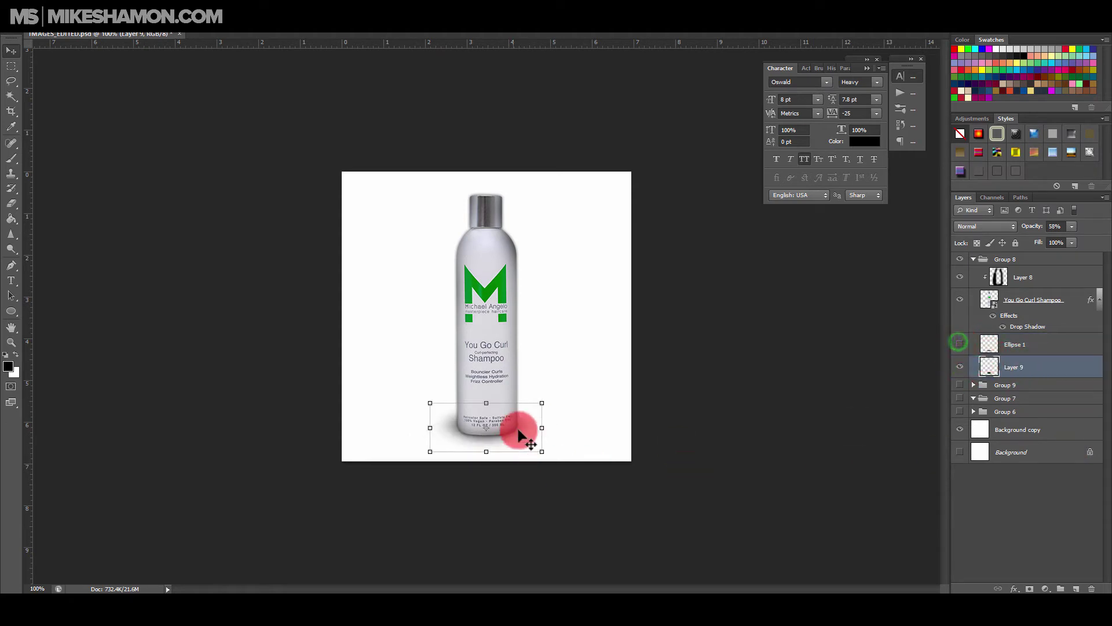
click(1005, 371)
click(1065, 208)
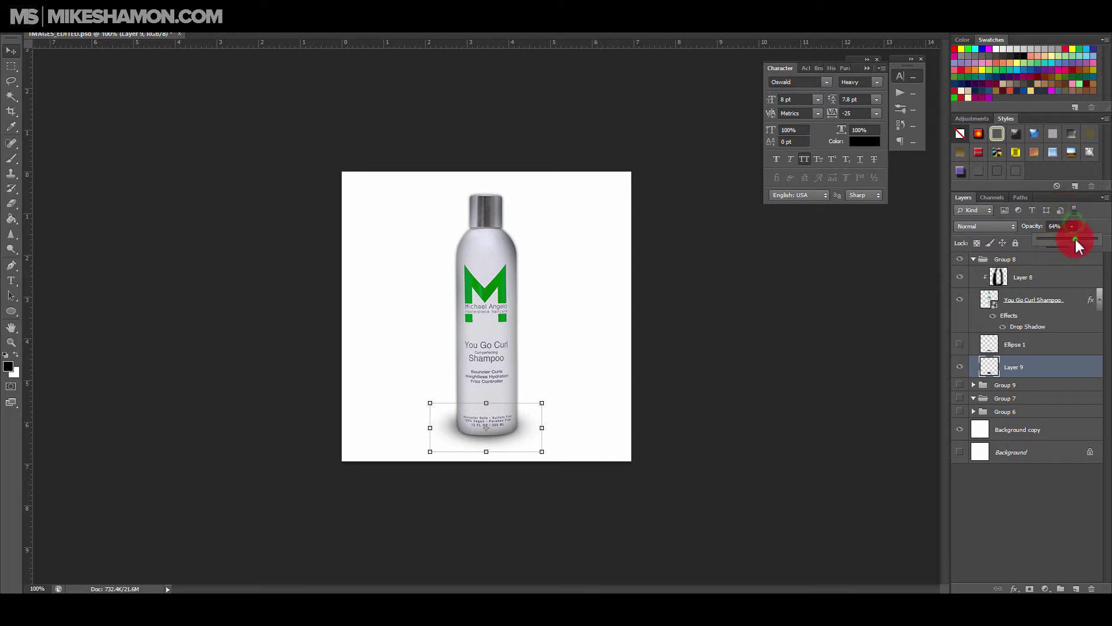
drag(1075, 237, 1076, 238)
With Layer 9 hidden, make the Ellipse 1 shadow slightly taller and narrower, and switch visibility back to the Layer 9 shadow
click(959, 367)
click(961, 344)
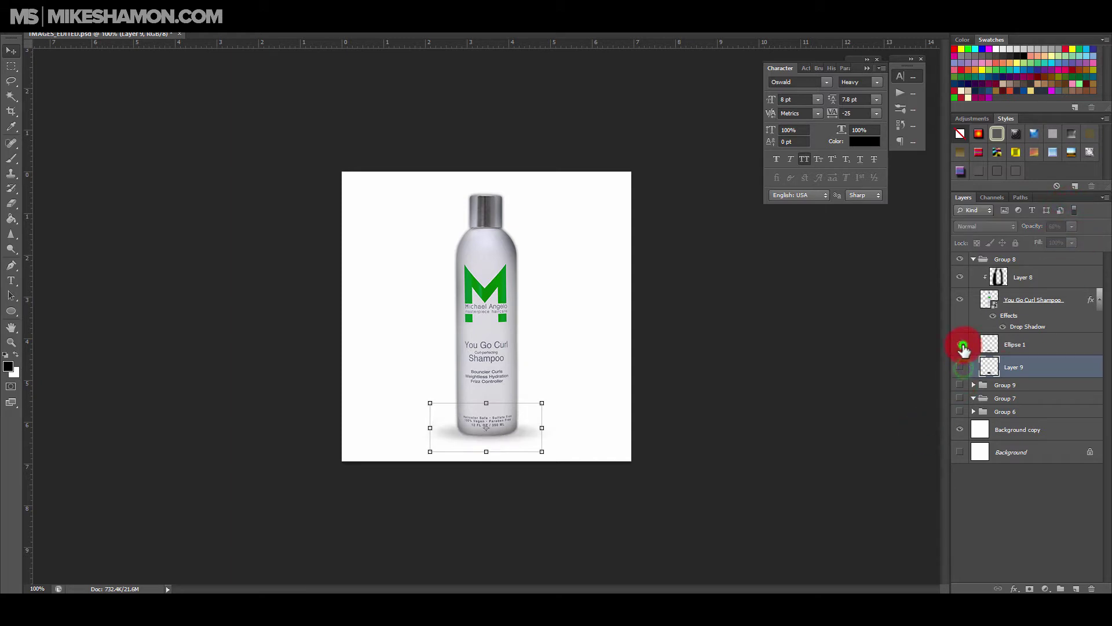
click(1043, 347)
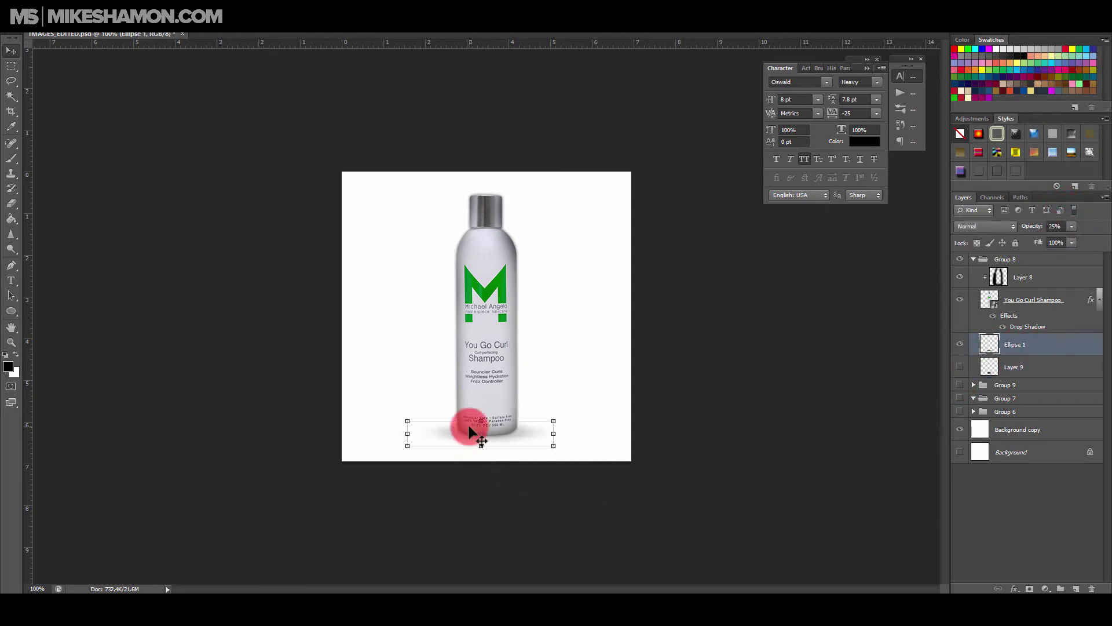
drag(480, 419, 484, 407)
drag(521, 439, 519, 445)
drag(397, 432, 409, 432)
mouse_move(541, 432)
mouse_down()
mouse_move(550, 433)
mouse_move(520, 437)
mouse_up()
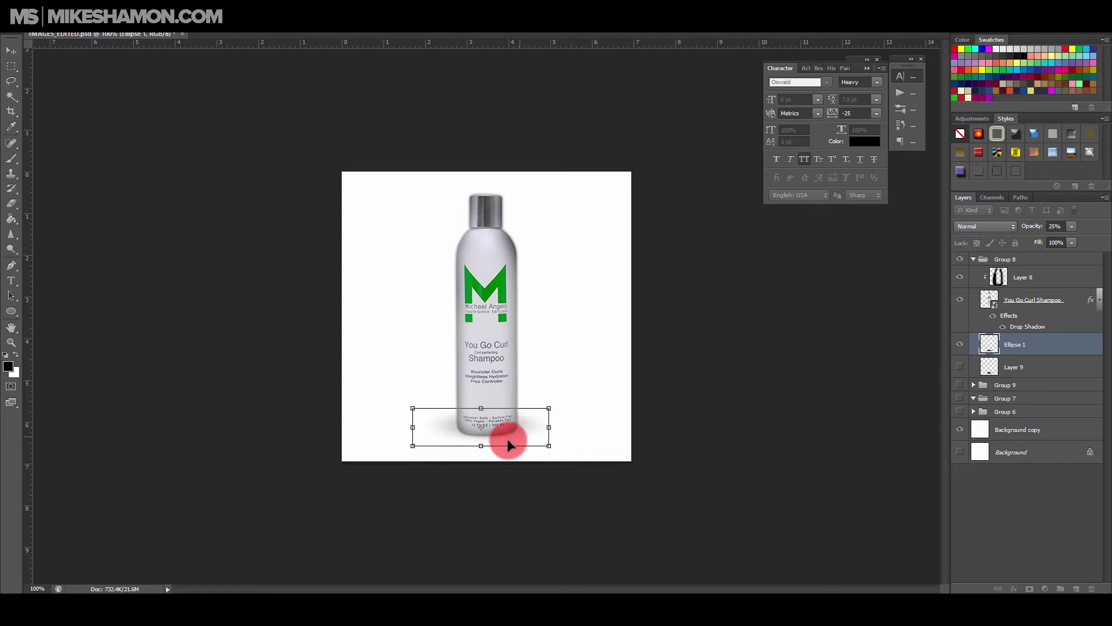
key(Return)
click(959, 344)
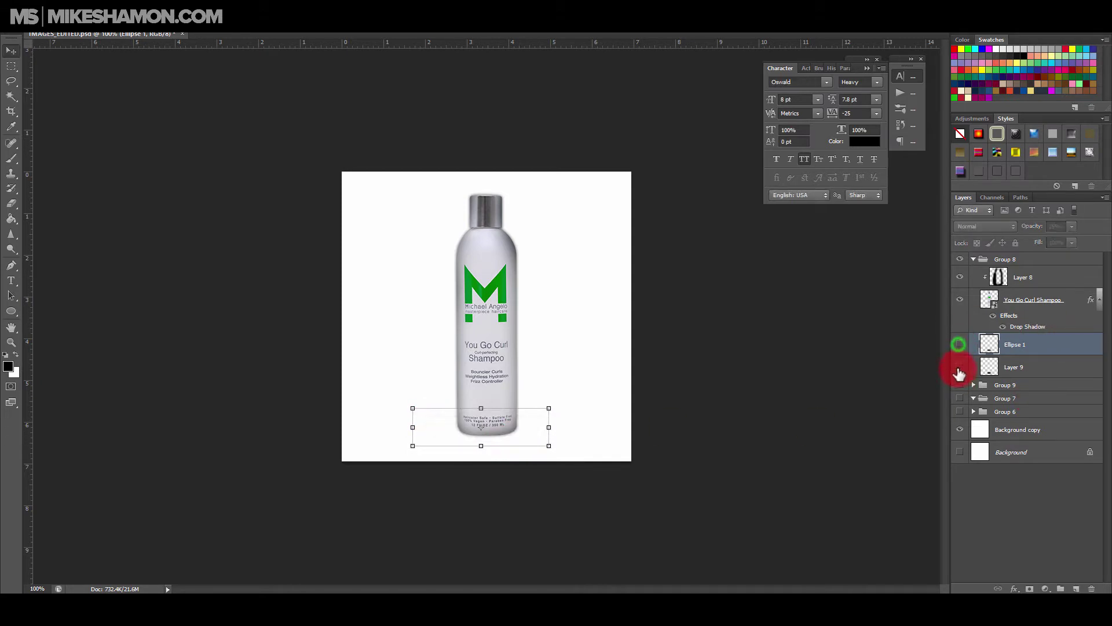
click(959, 367)
Reduce the opacity of the bottle's edge shading on Layer 8 to 72%
click(1055, 303)
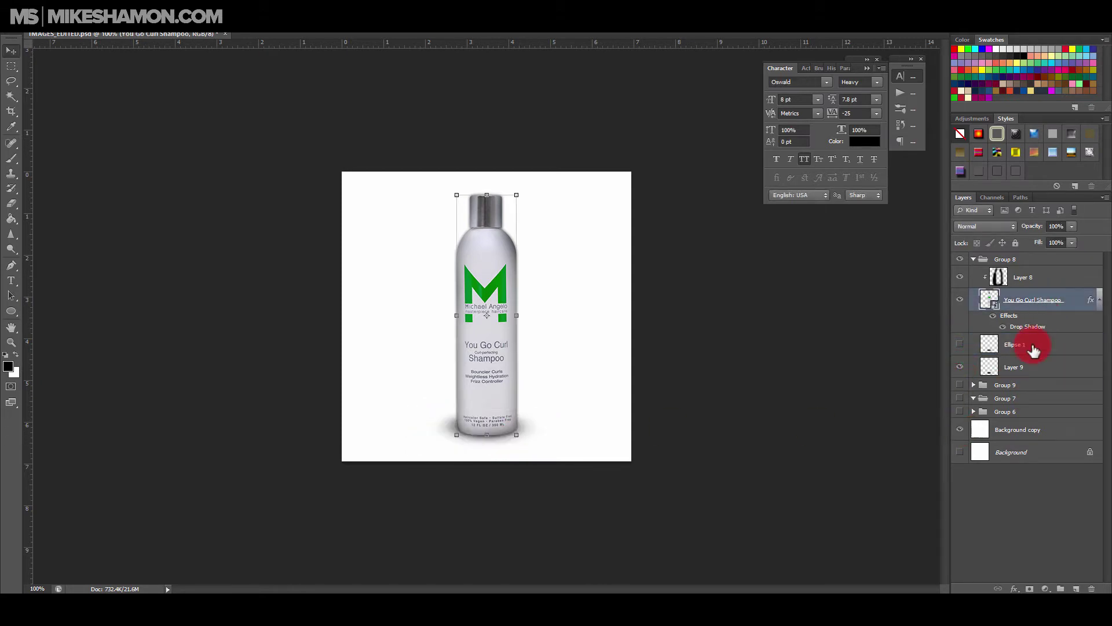
click(1053, 278)
click(1072, 226)
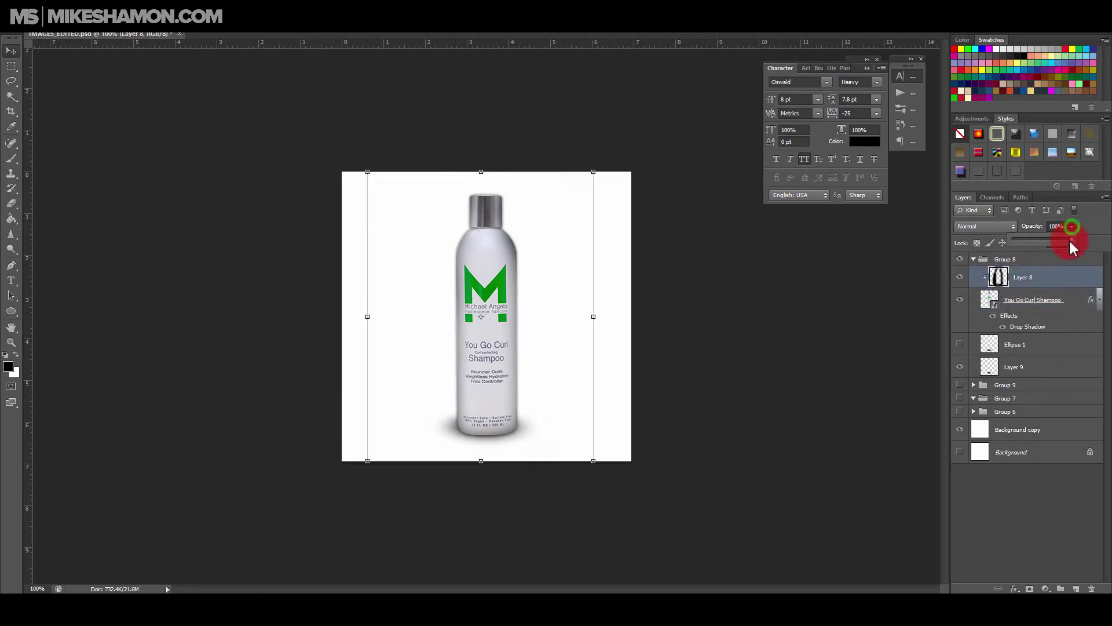
drag(1065, 239, 1054, 239)
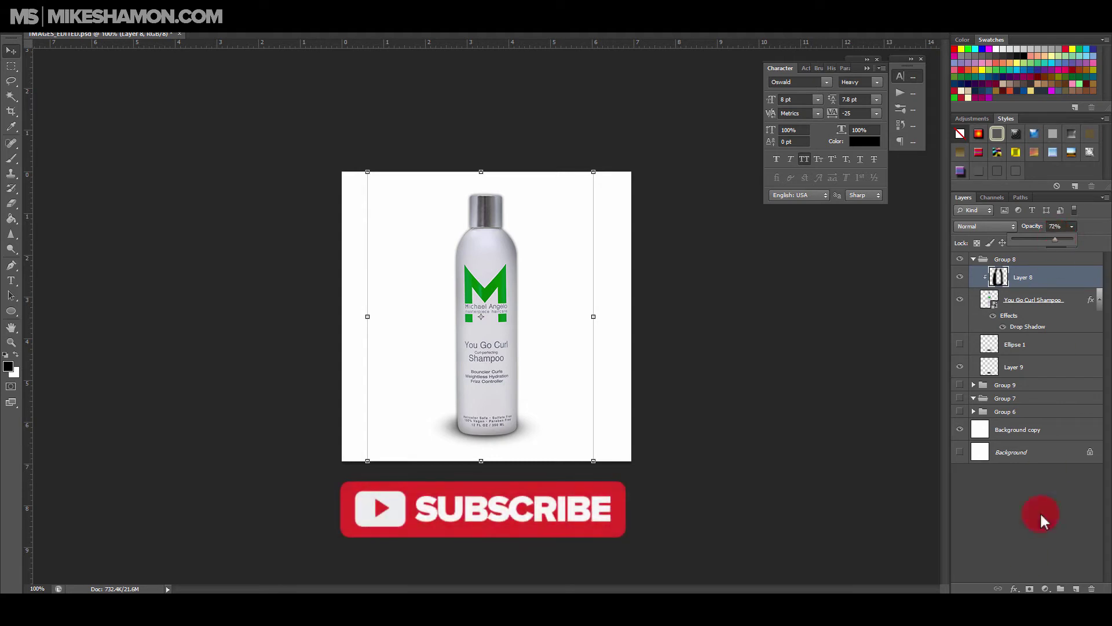
Add a Levels adjustment layer above Layer 8 with the midtones at 0.91, and compare the image with and without it
drag(1048, 588, 1040, 394)
drag(741, 187, 750, 187)
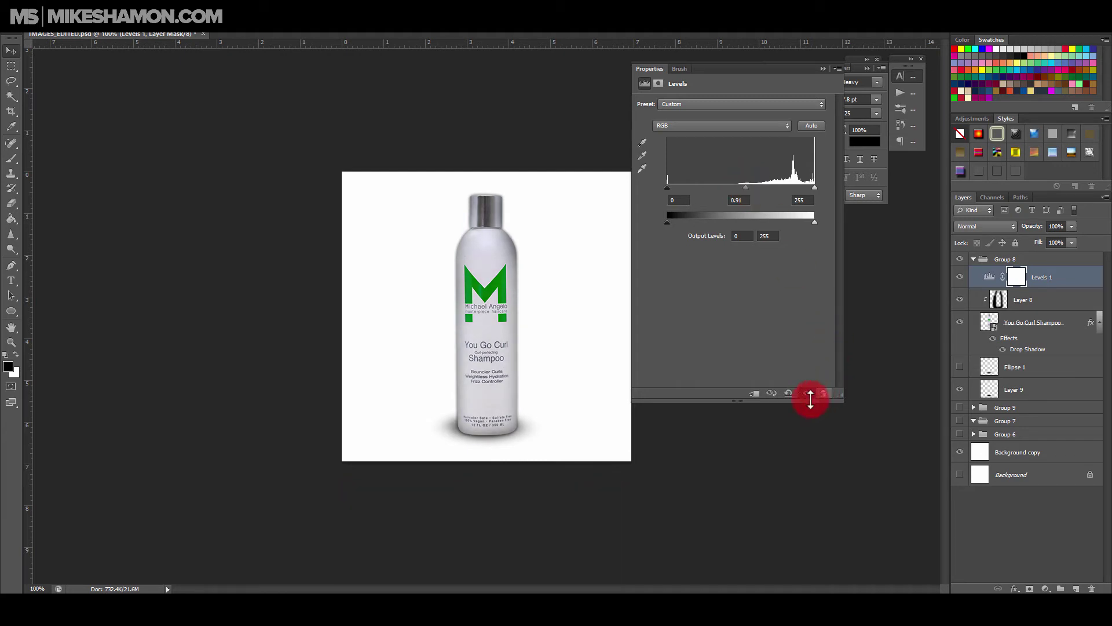
click(822, 69)
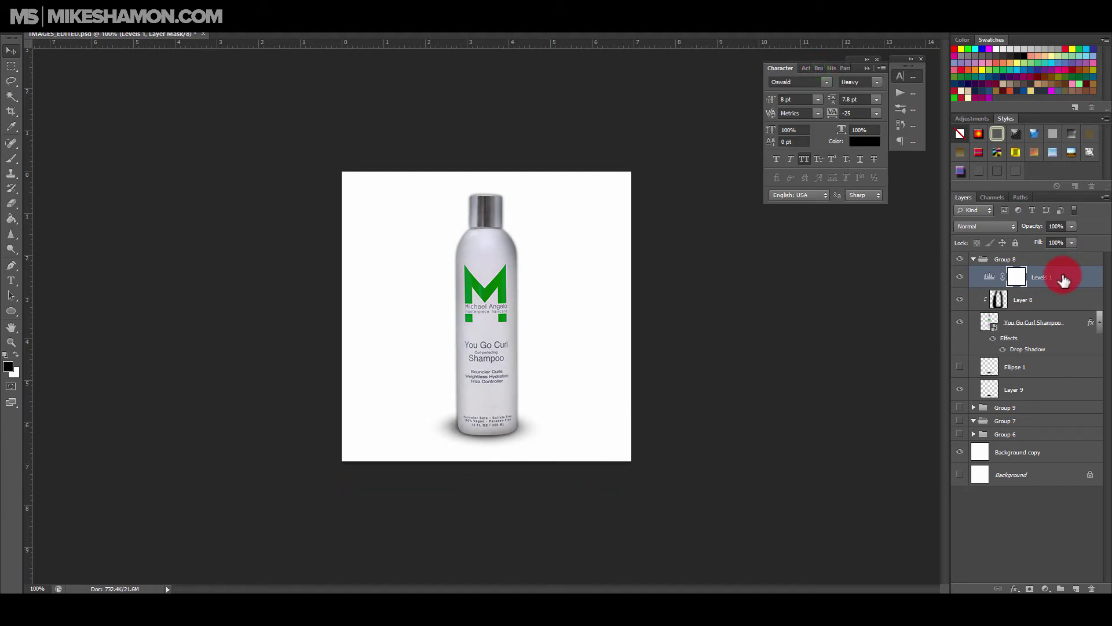
click(960, 277)
click(960, 277)
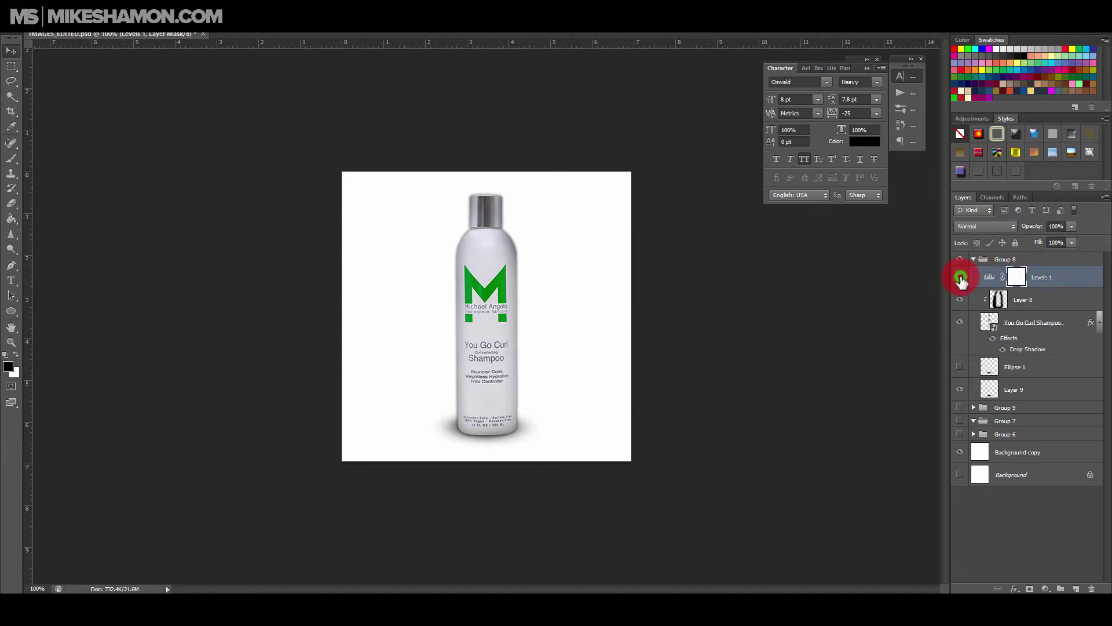
Try to brighten the bottle's centre with the Dodge tool while the Levels 1 mask is selected
click(11, 234)
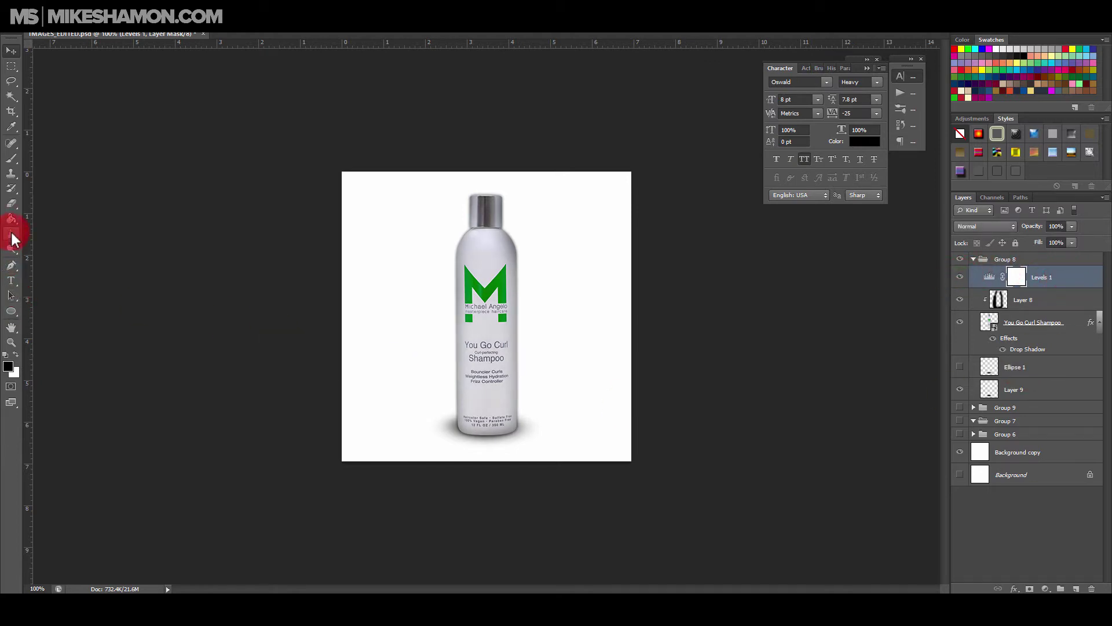
mouse_move(13, 257)
mouse_down()
mouse_move(50, 255)
mouse_move(56, 268)
mouse_move(56, 248)
mouse_up()
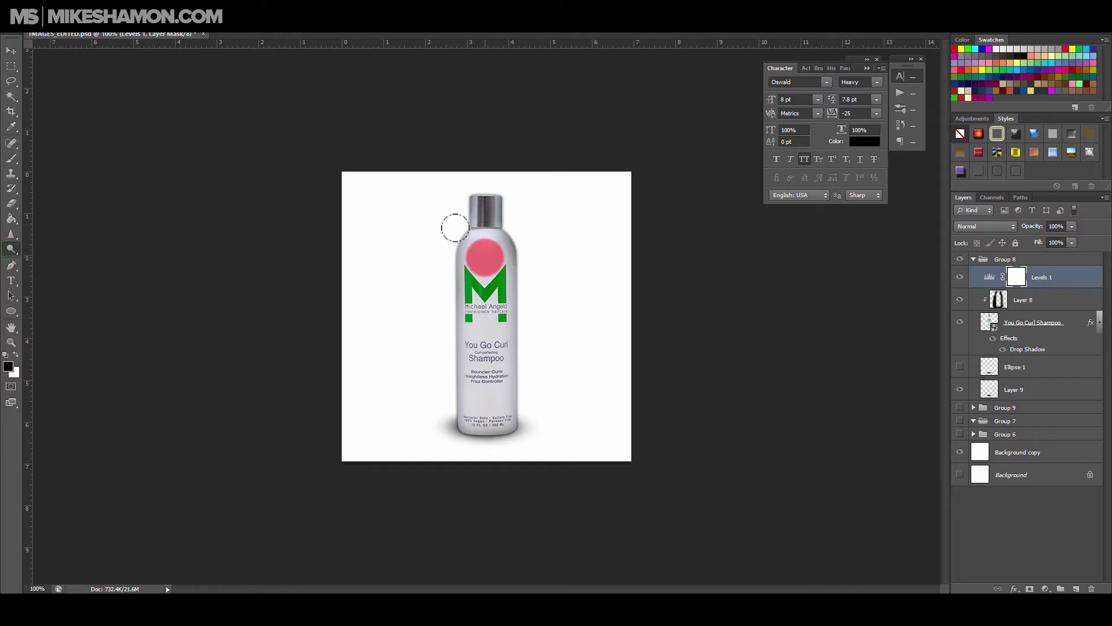
mouse_move(454, 228)
mouse_down()
mouse_move(471, 196)
mouse_move(490, 380)
mouse_up()
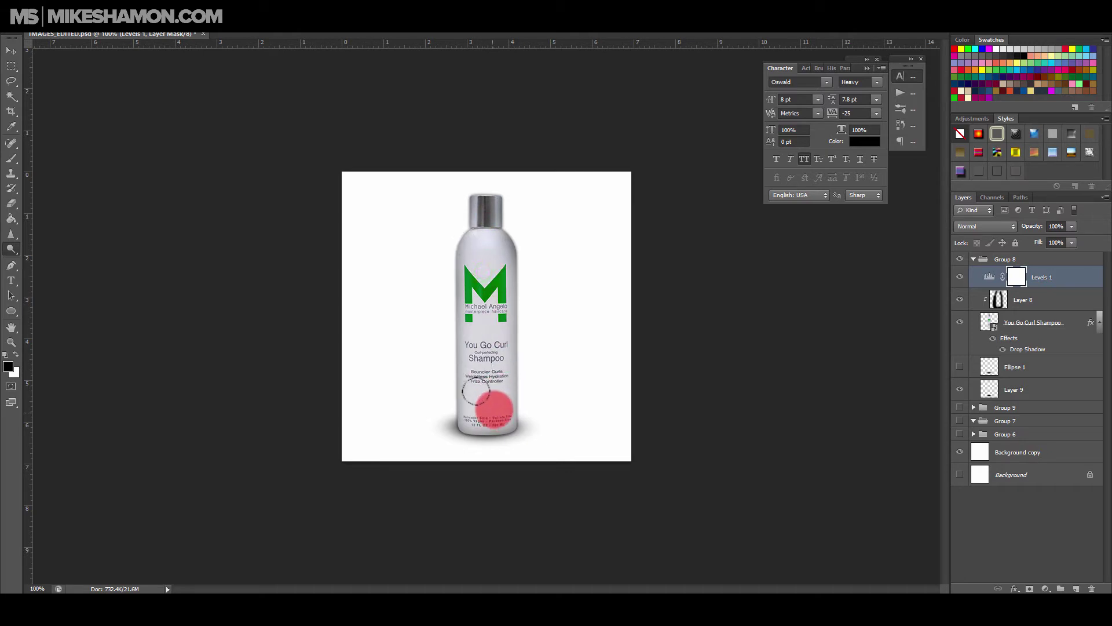
Rasterize the You Go Curl Shampoo smart object for retouching with the Dodge tool
click(1065, 322)
click(1064, 323)
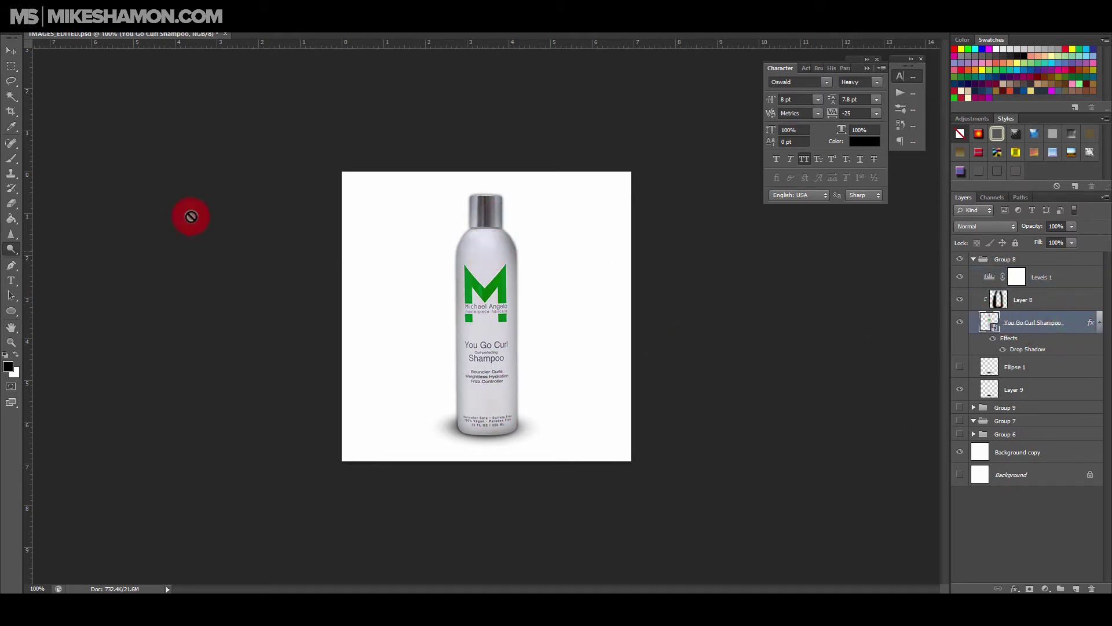
click(11, 249)
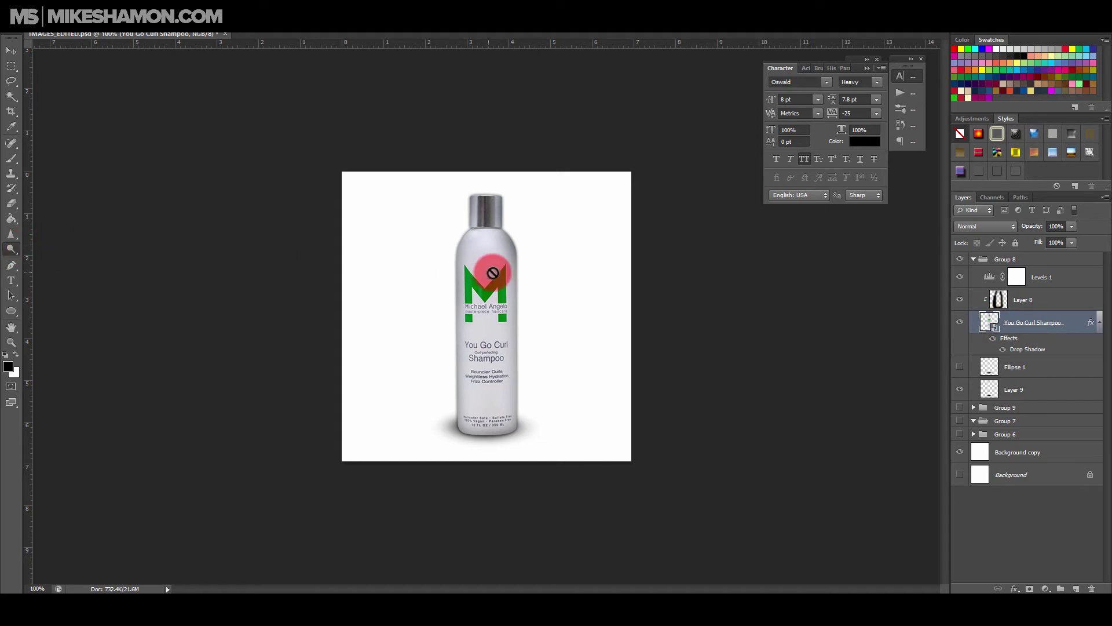
click(493, 272)
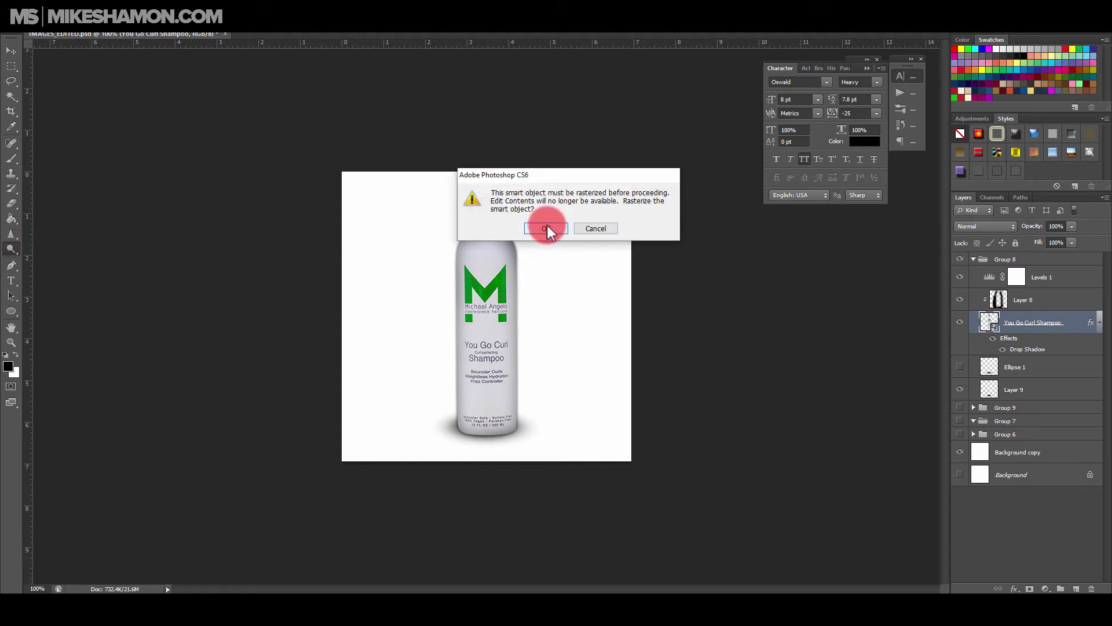
click(547, 226)
Brighten the middle of the bottle with vertical Dodge tool strokes from the cap down towards the base
drag(486, 220, 487, 395)
drag(486, 216, 488, 396)
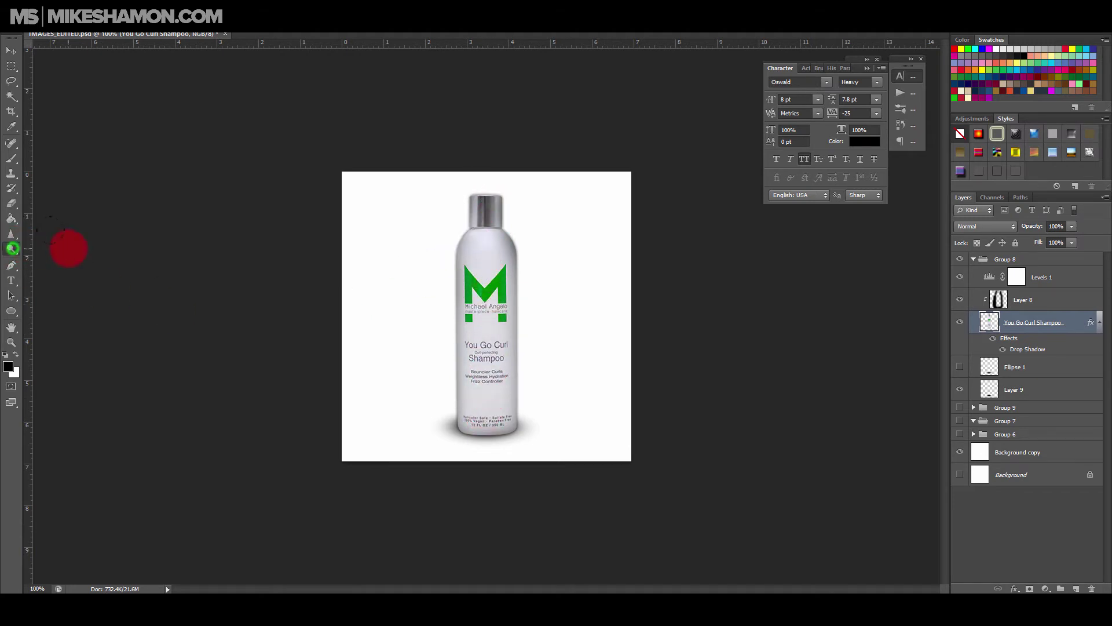
mouse_move(15, 249)
mouse_down()
mouse_move(510, 231)
mouse_move(577, 143)
mouse_up()
click(553, 104)
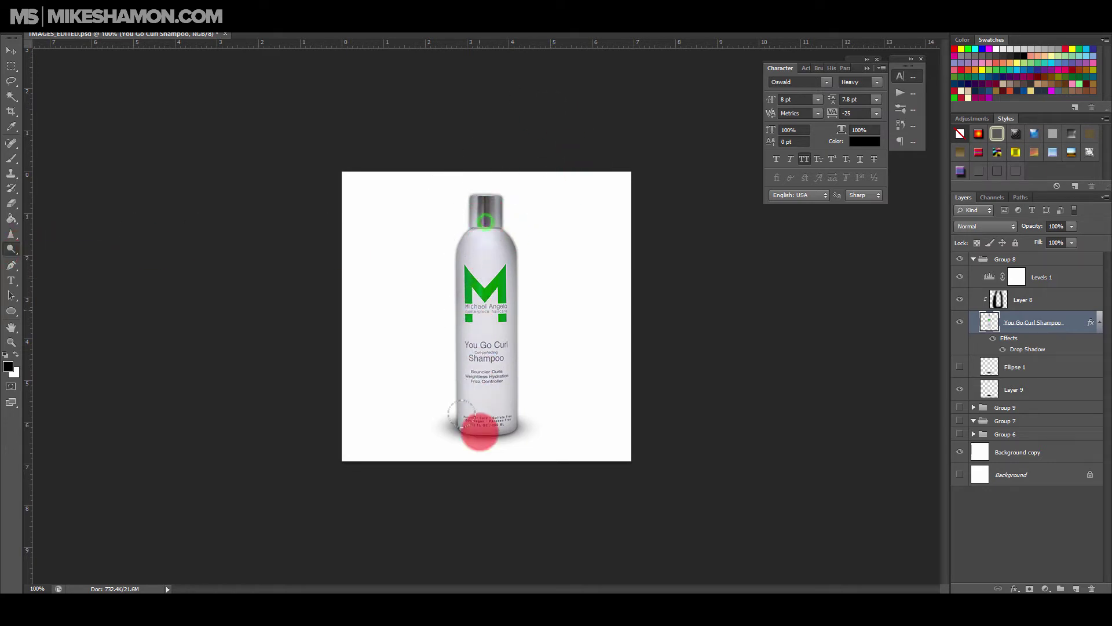
mouse_move(472, 223)
mouse_down()
mouse_move(850, 391)
mouse_move(608, 429)
mouse_move(515, 479)
mouse_move(491, 400)
mouse_up()
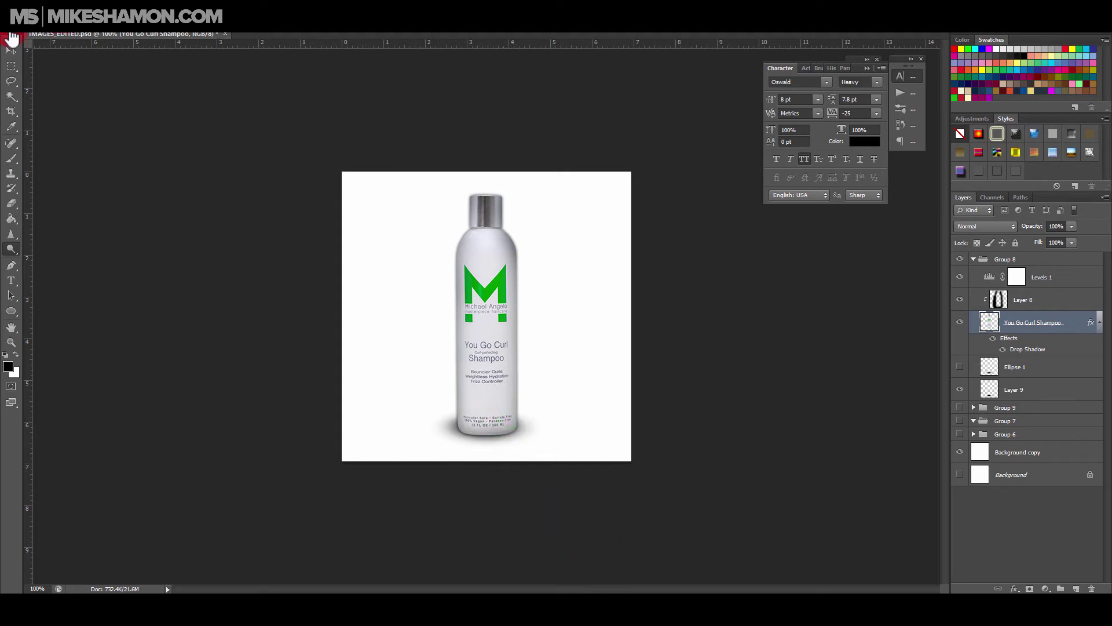
Slightly increase the size of the Drop Shadow effect on the You Go Curl Shampoo layer
click(11, 48)
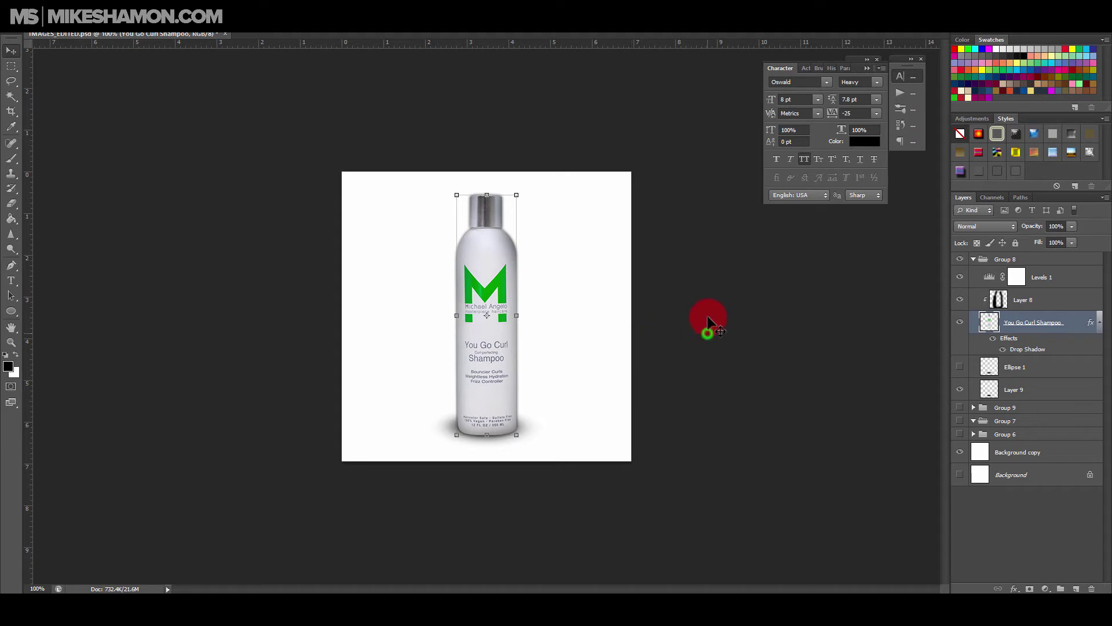
click(1090, 319)
double_click(1090, 321)
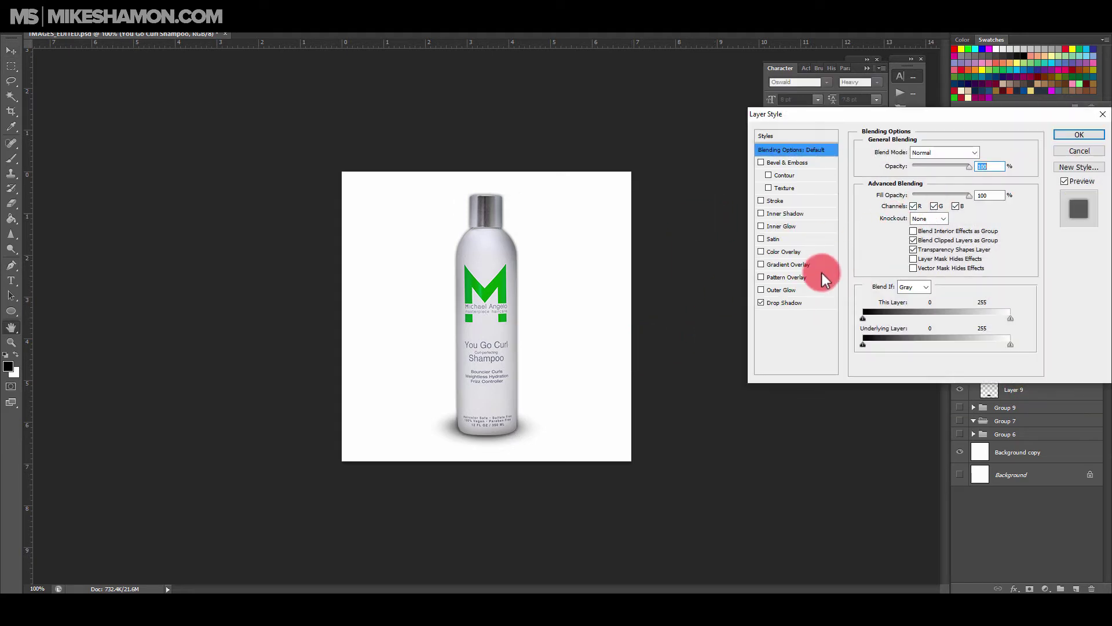
click(826, 302)
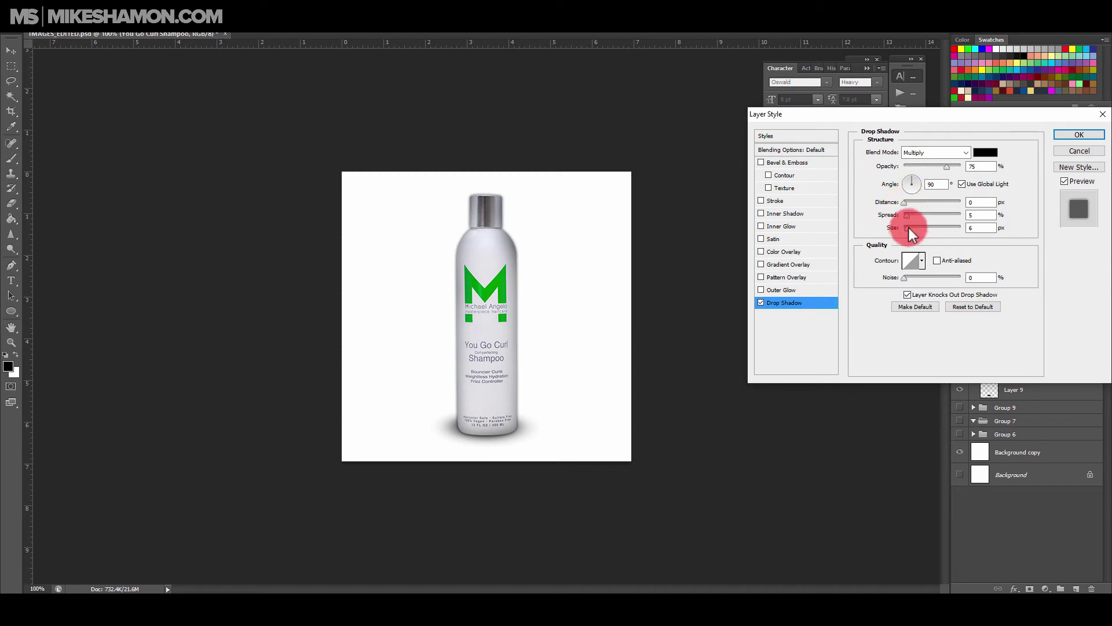
mouse_move(908, 234)
mouse_down()
mouse_move(905, 218)
mouse_move(914, 226)
mouse_up()
click(1071, 134)
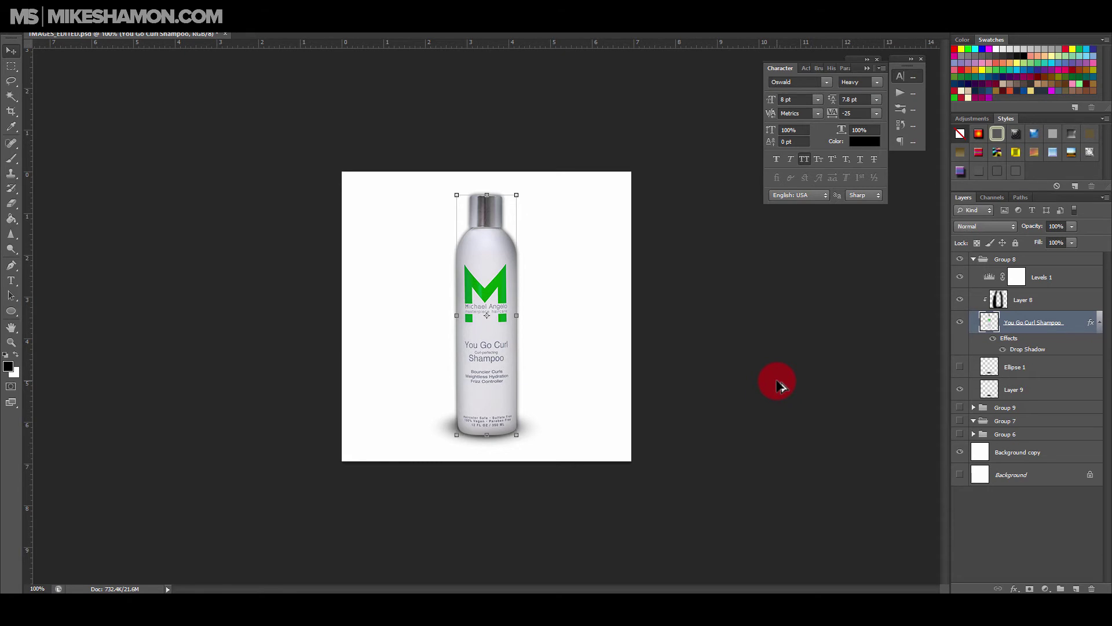
key(ctrl+alt+shift+s)
click(770, 526)
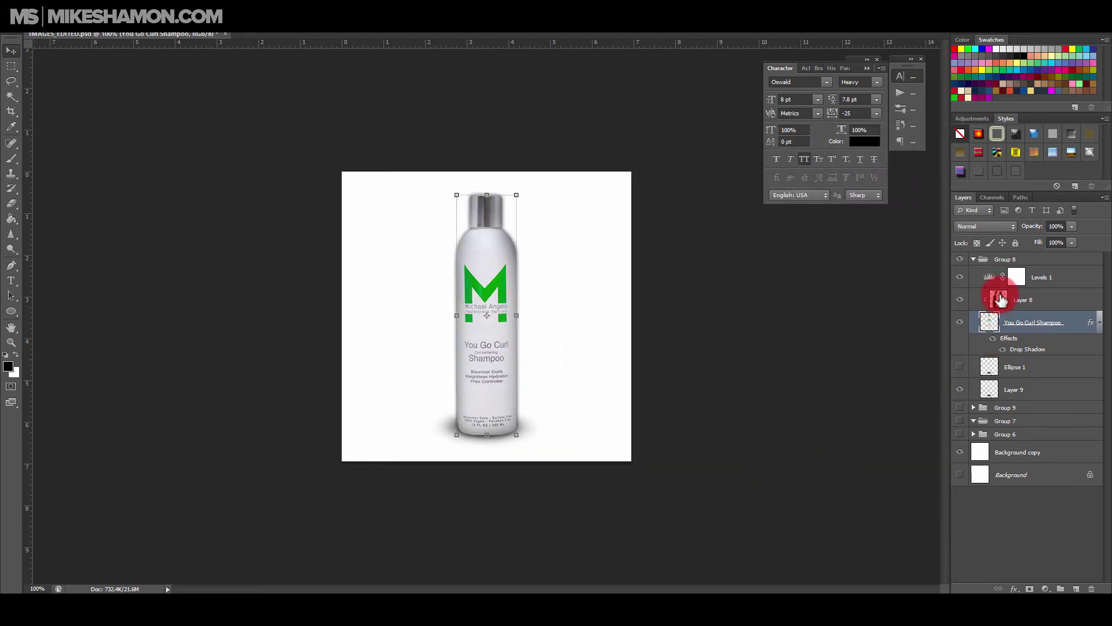
Move the Total Body Wash layer out of Group 9 and place it in a new group between Group 8 and Group 9
click(974, 260)
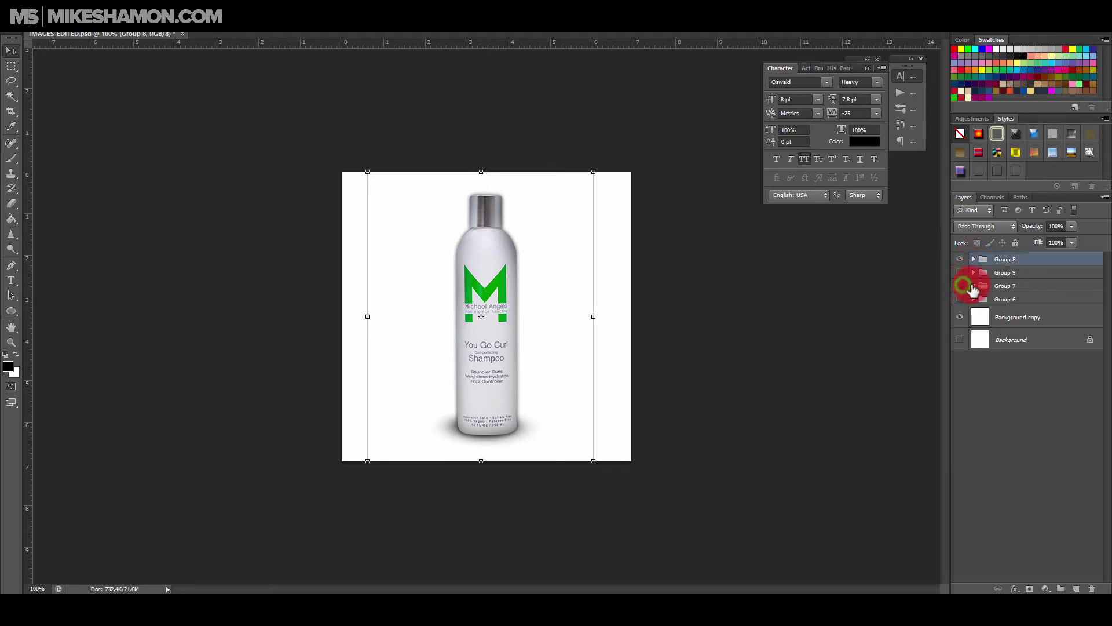
click(973, 272)
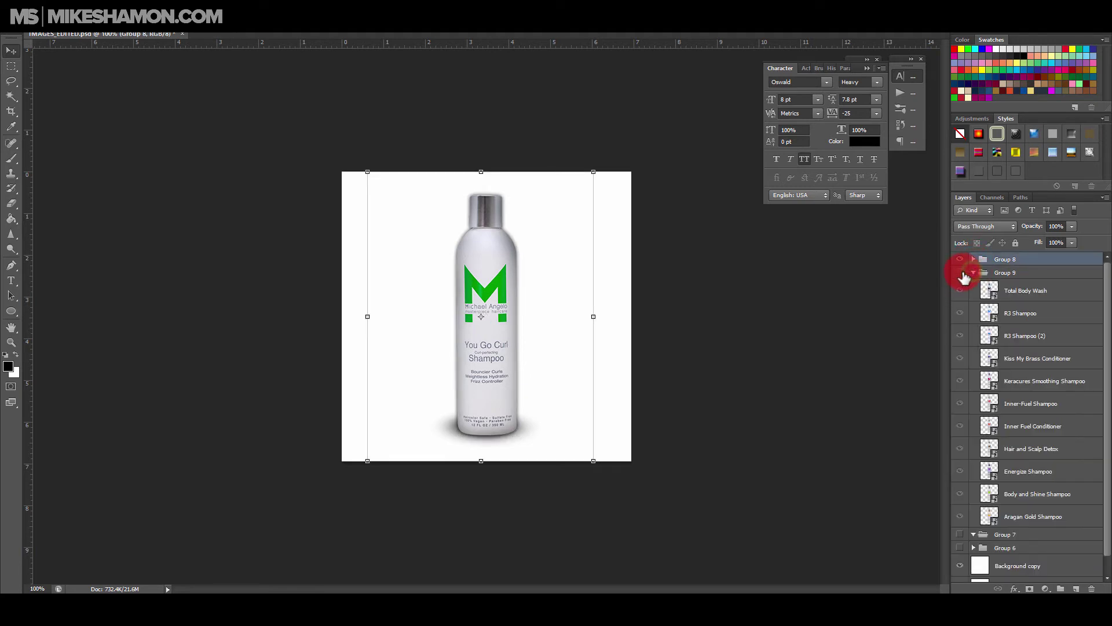
click(1018, 290)
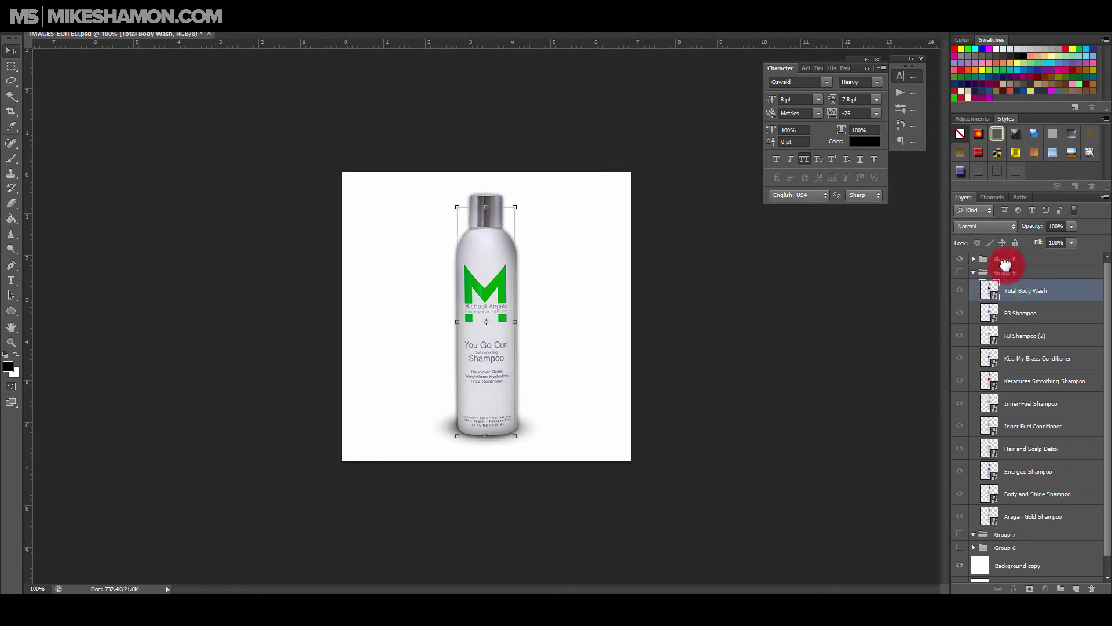
drag(1005, 265, 1004, 266)
click(973, 294)
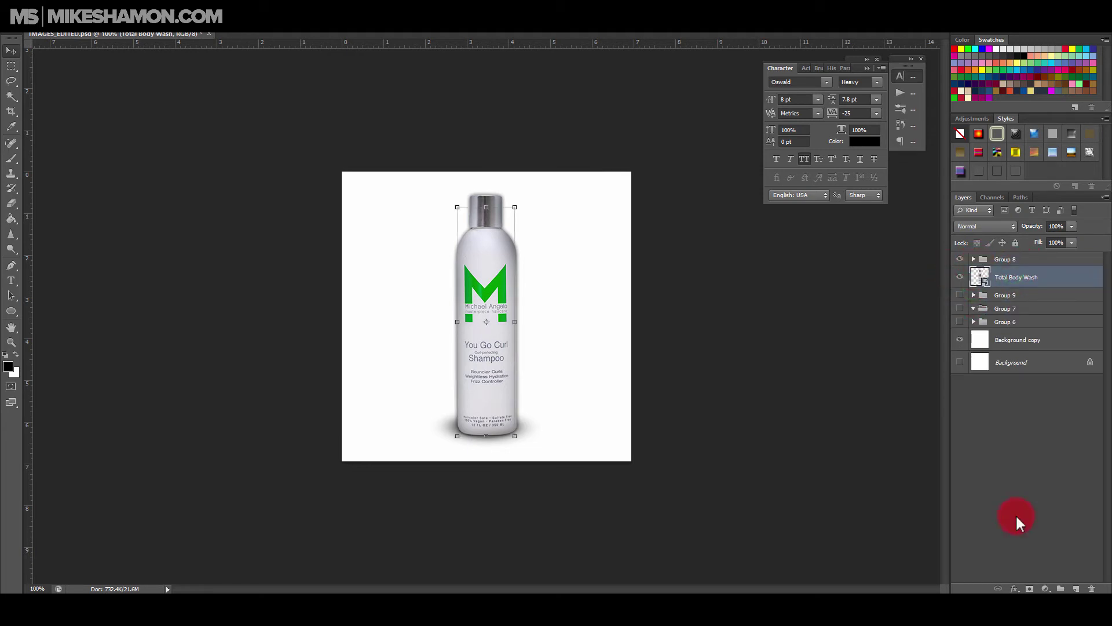
click(1061, 588)
drag(985, 290, 1046, 273)
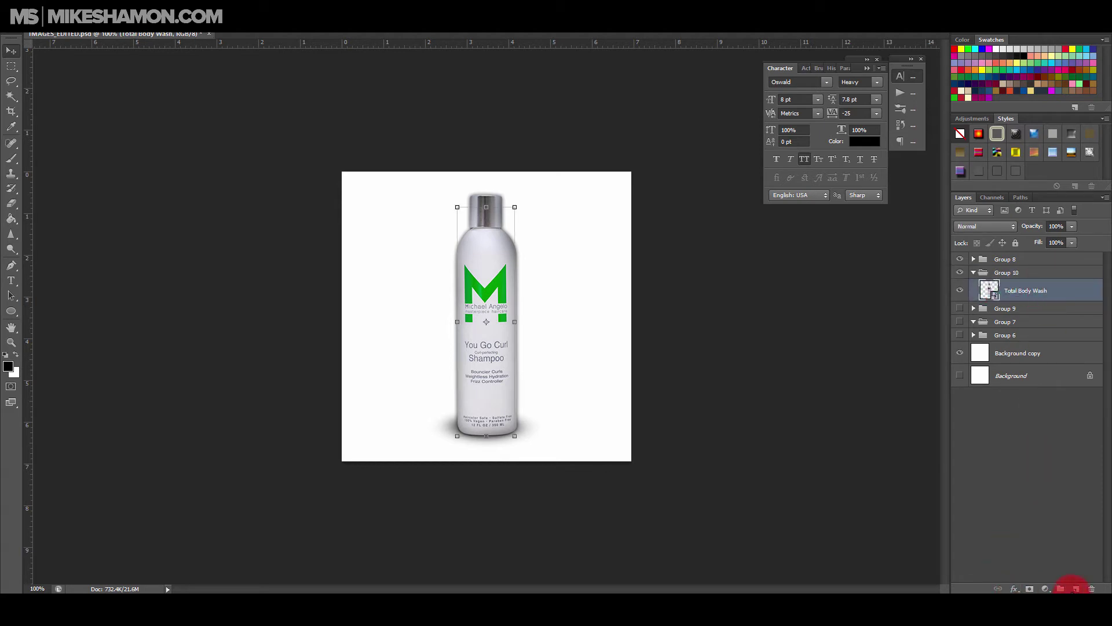
Add an empty layer above Total Body Wash, clip it to that bottle, and select it for painting with the Brush tool
click(1074, 587)
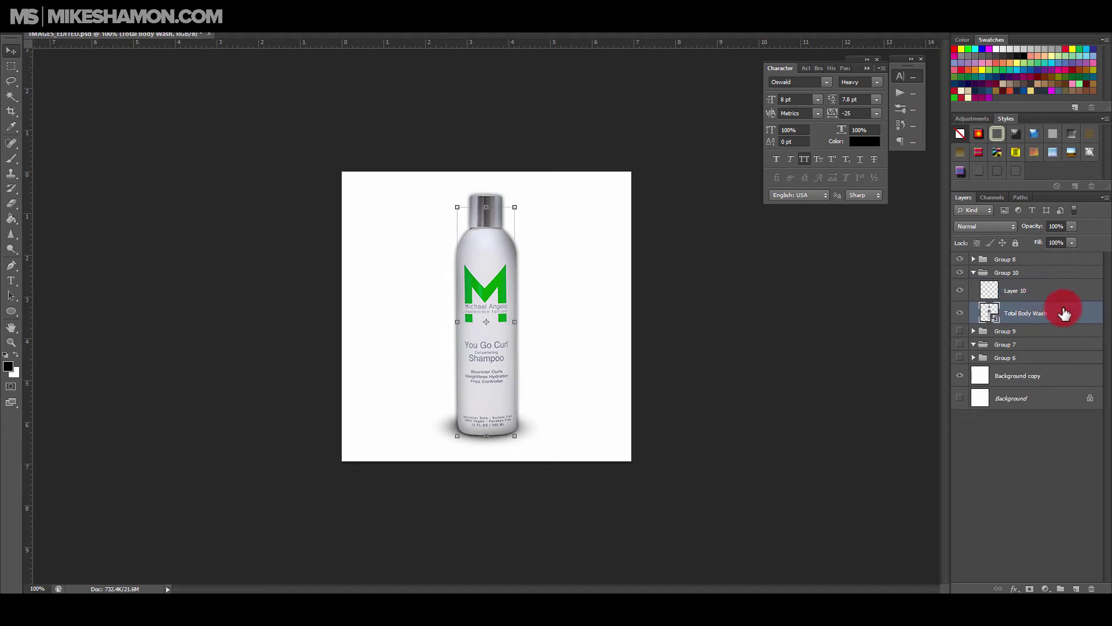
right_click(1064, 291)
click(997, 337)
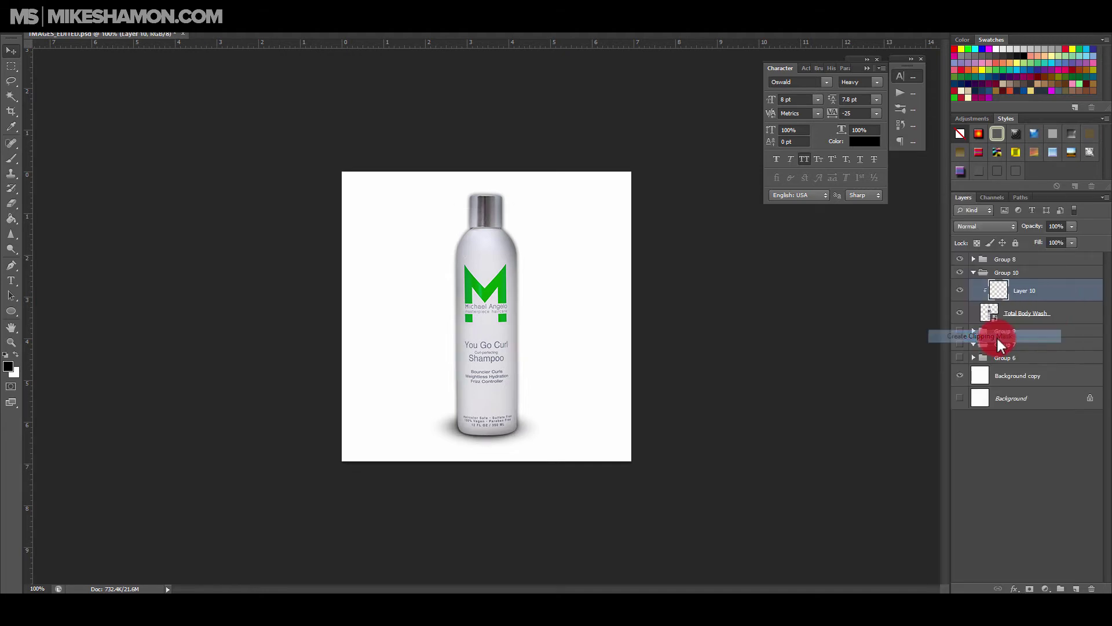
click(1084, 319)
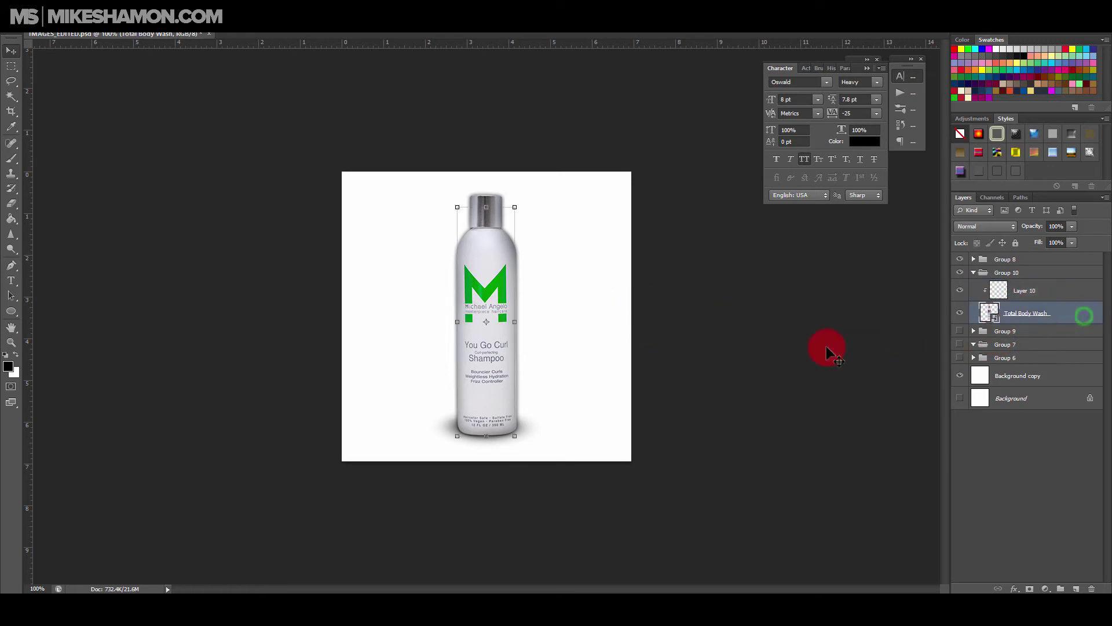
click(1047, 291)
key(b)
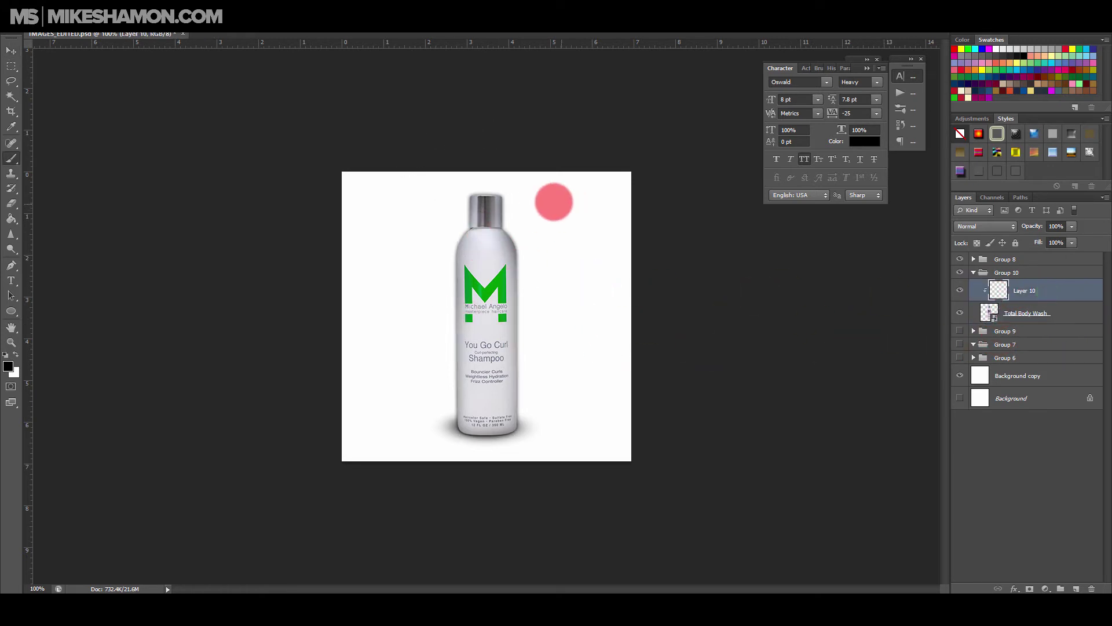
Undo a trial brush stroke on the clipped layer and hide Group 8 to expose the Total Body Wash bottle
drag(551, 198, 573, 426)
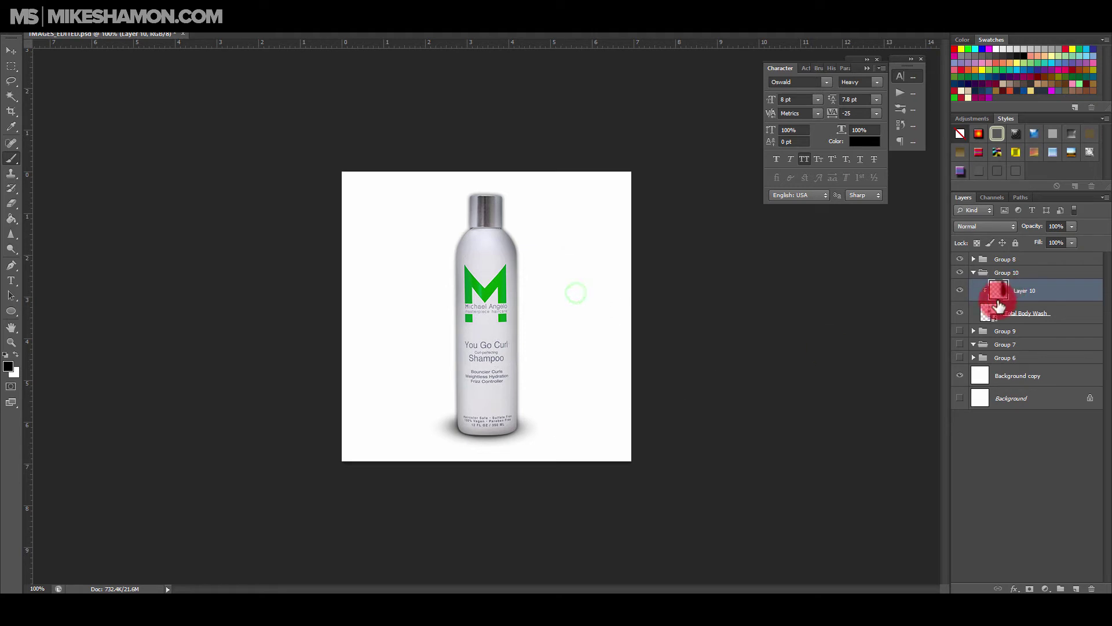
key(ctrl+z)
click(966, 272)
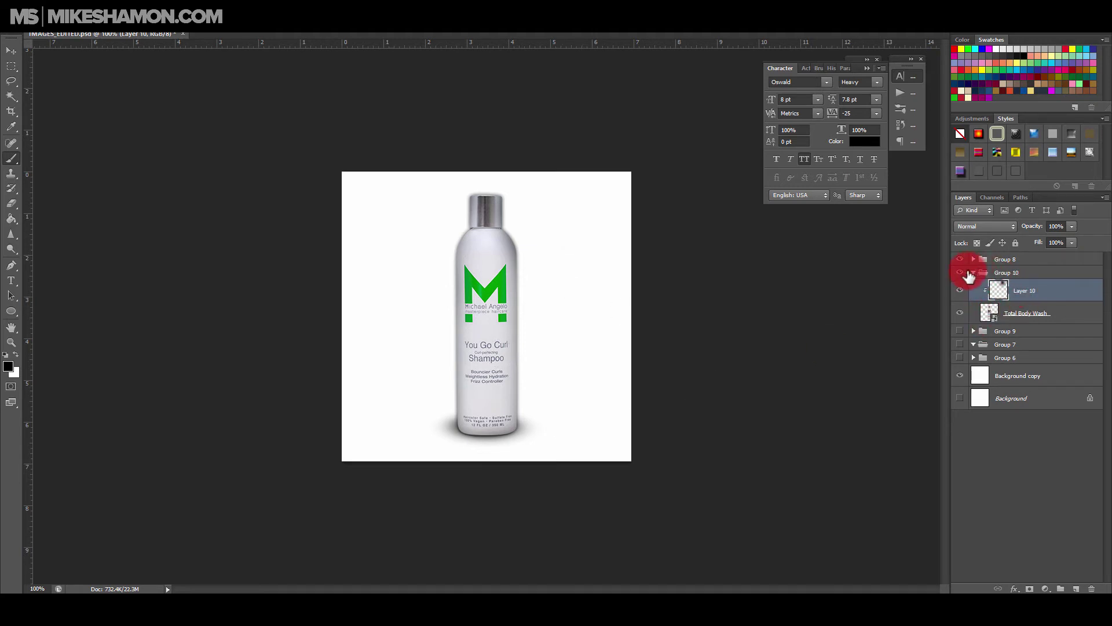
click(992, 313)
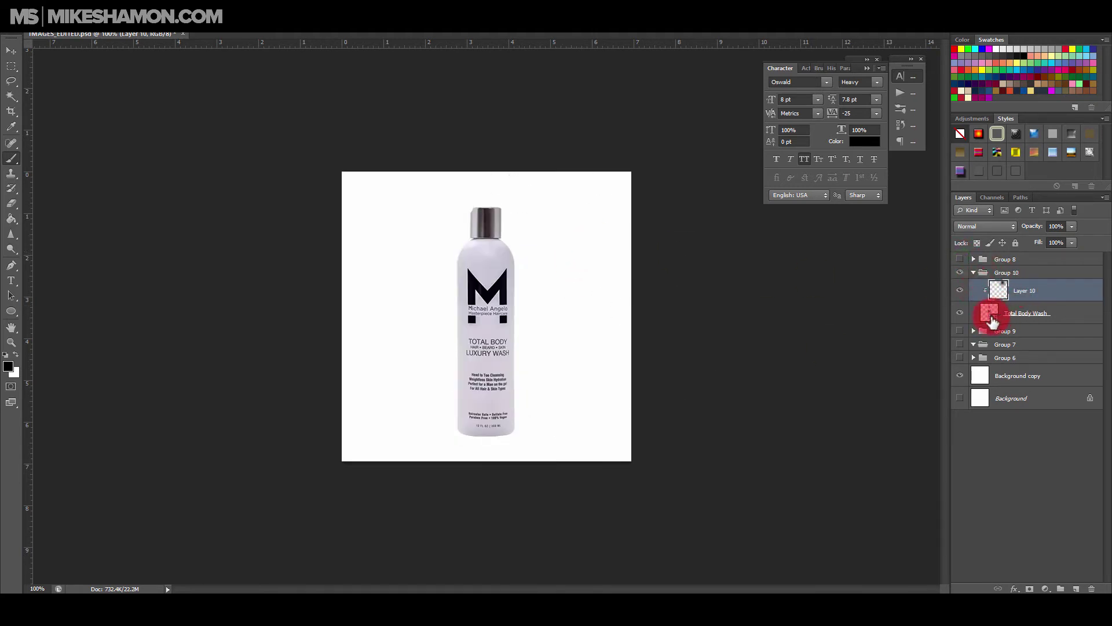
click(1067, 290)
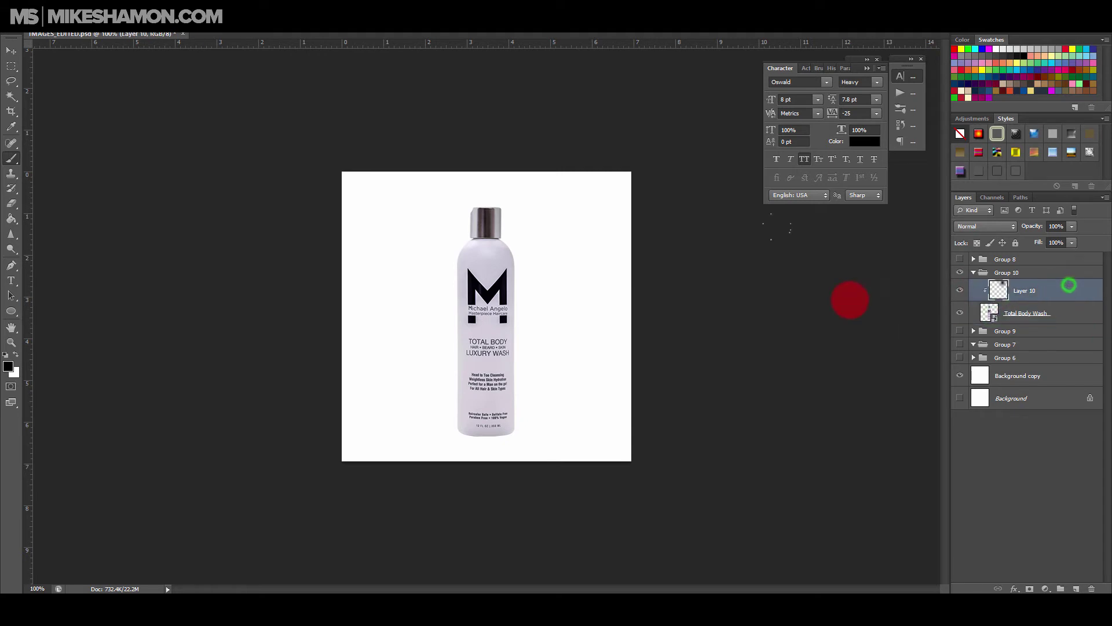
Paint soft black shading on Layer 10 down the right edge of the Total Body Wash bottle and along its base
click(555, 212)
click(570, 283)
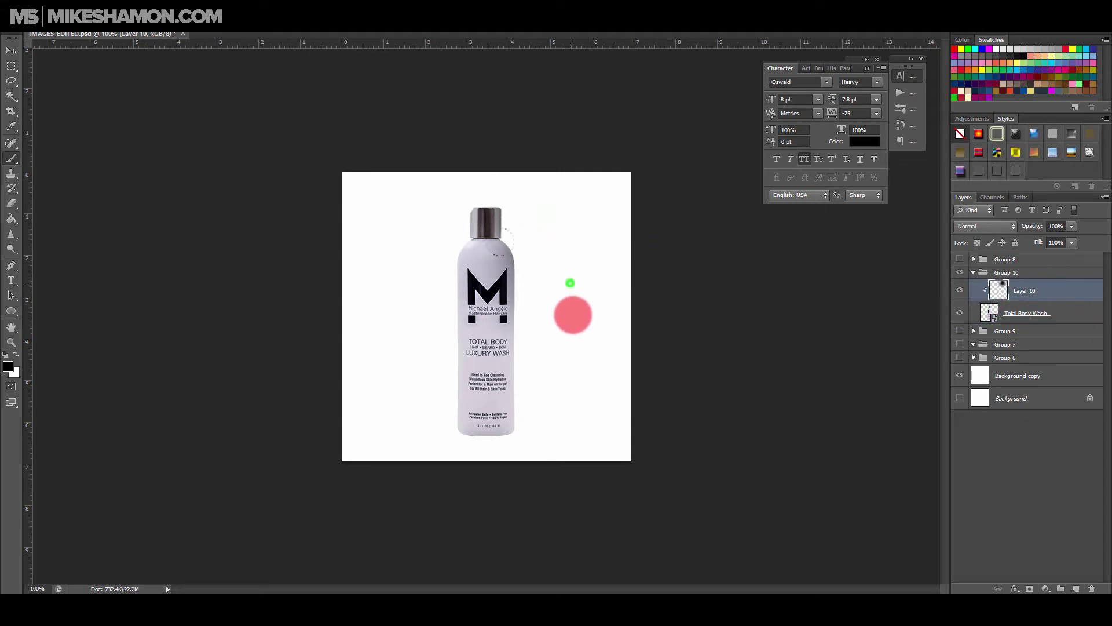
click(575, 327)
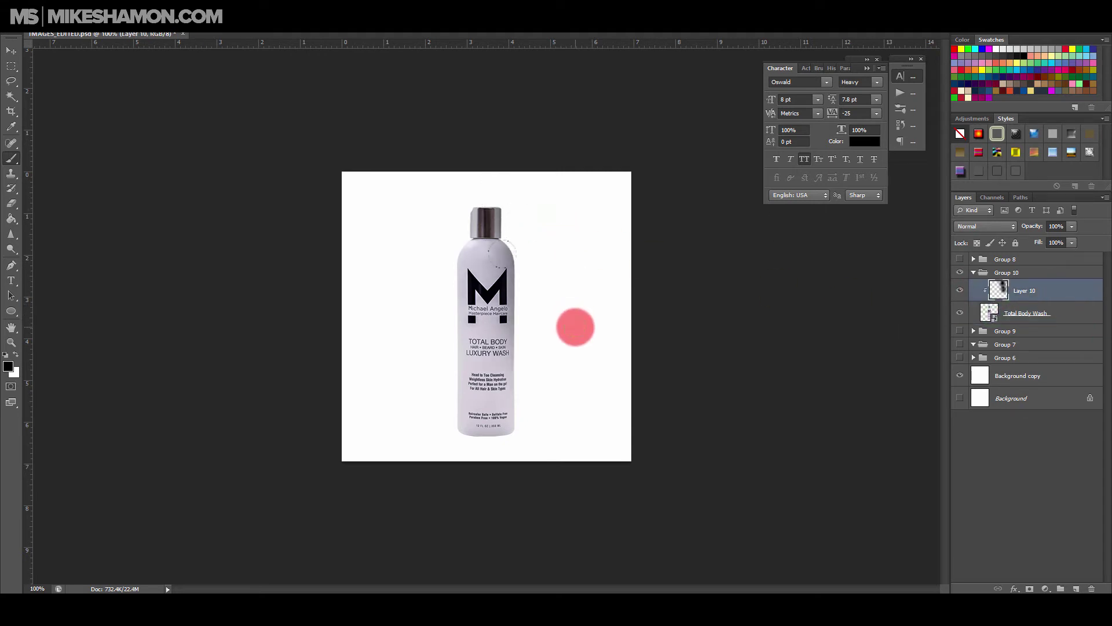
mouse_move(502, 254)
mouse_down()
mouse_move(528, 428)
mouse_move(413, 474)
mouse_up()
click(486, 477)
click(420, 465)
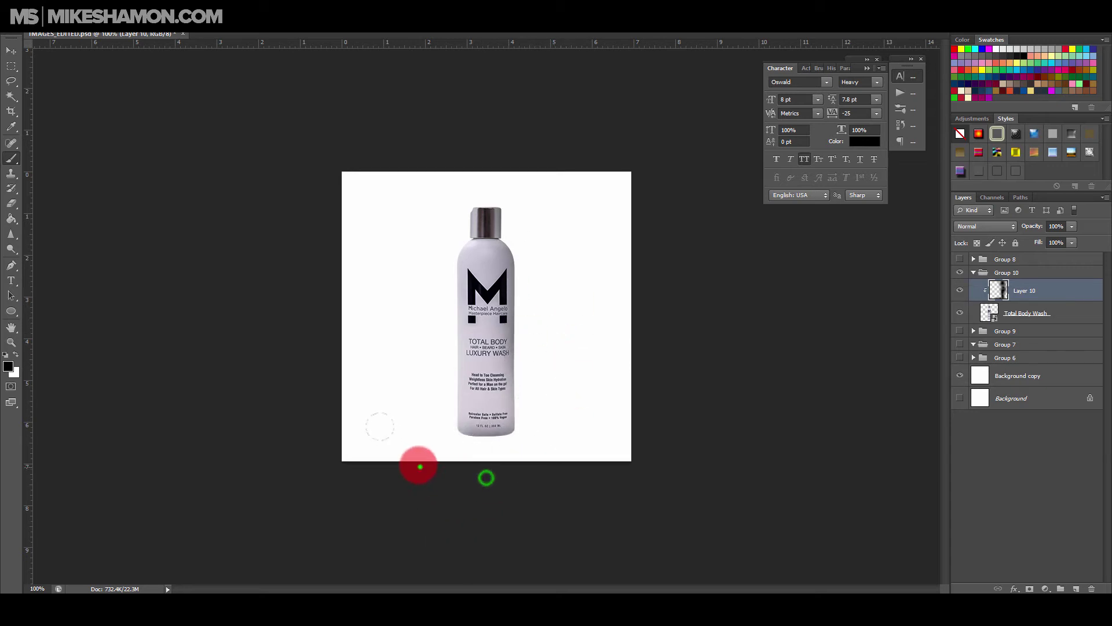
Paint soft black shading down the left edge of the Total Body Wash bottle and touch up both sides of the cap
click(430, 225)
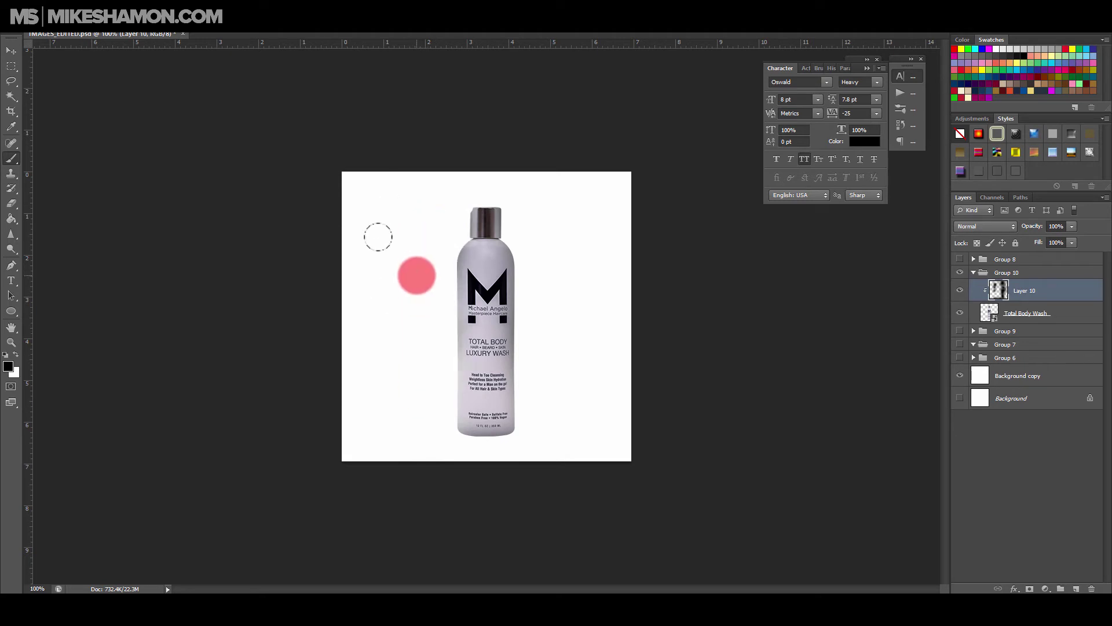
click(420, 258)
shift+click(416, 429)
click(421, 451)
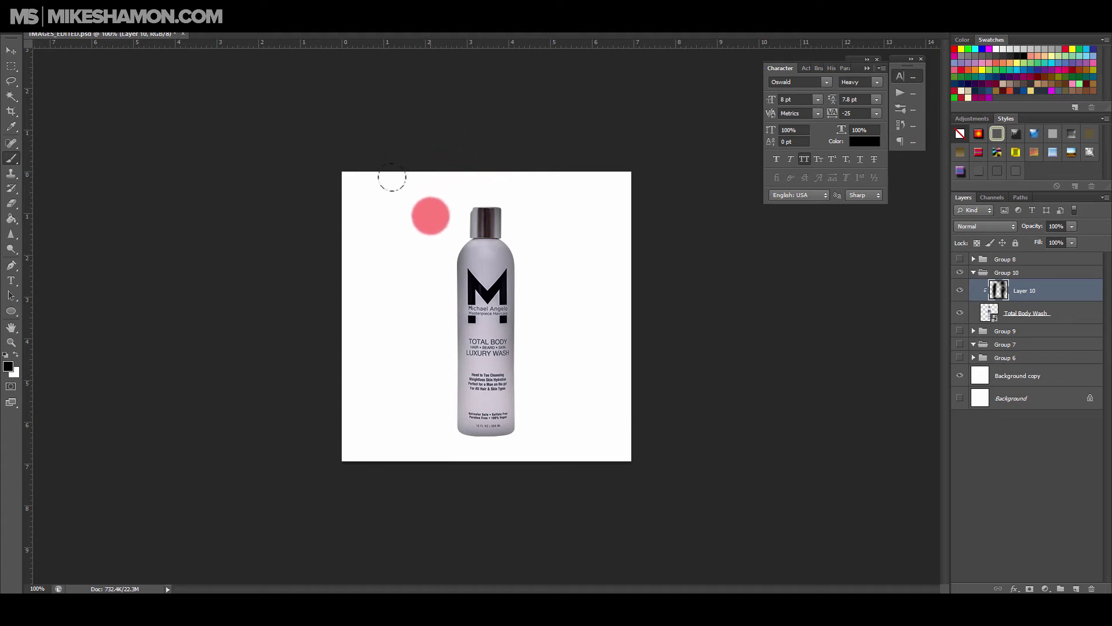
click(433, 221)
click(539, 214)
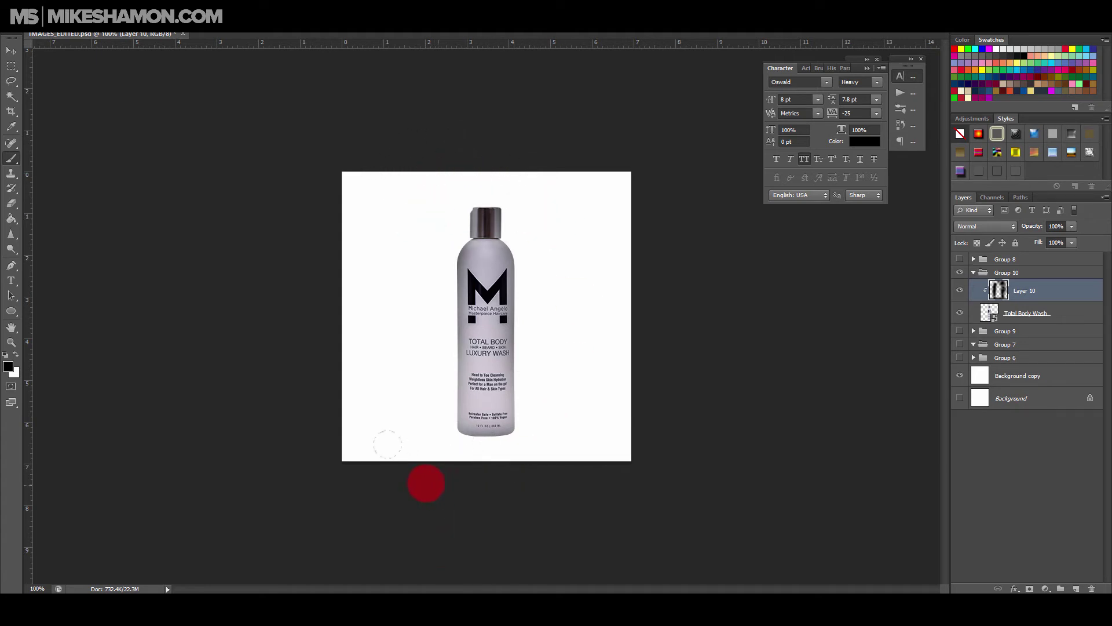
click(417, 387)
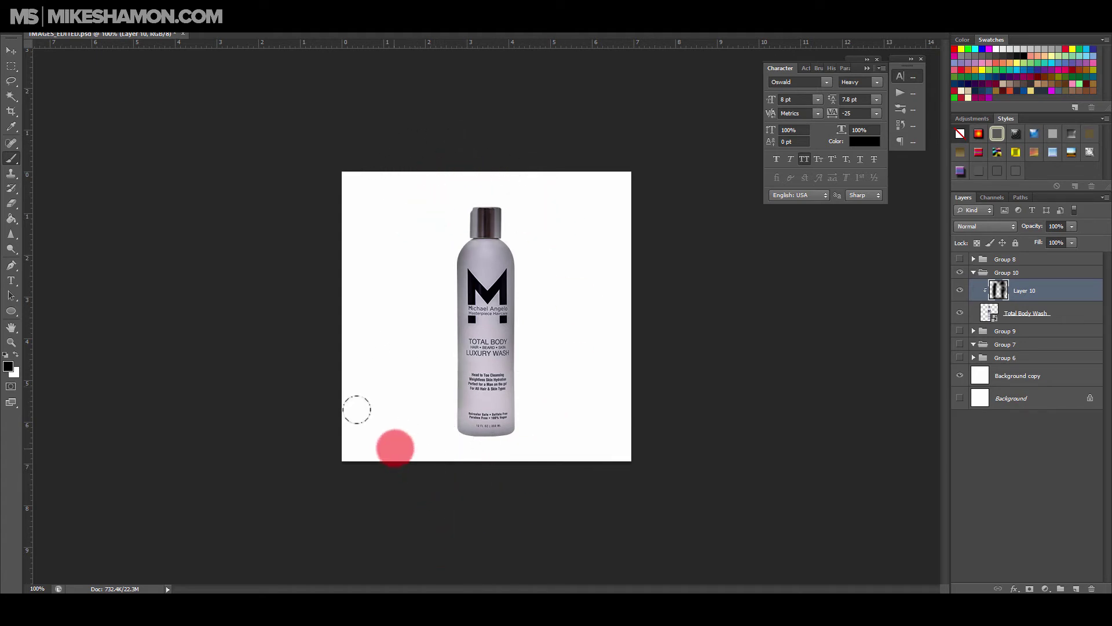
click(415, 446)
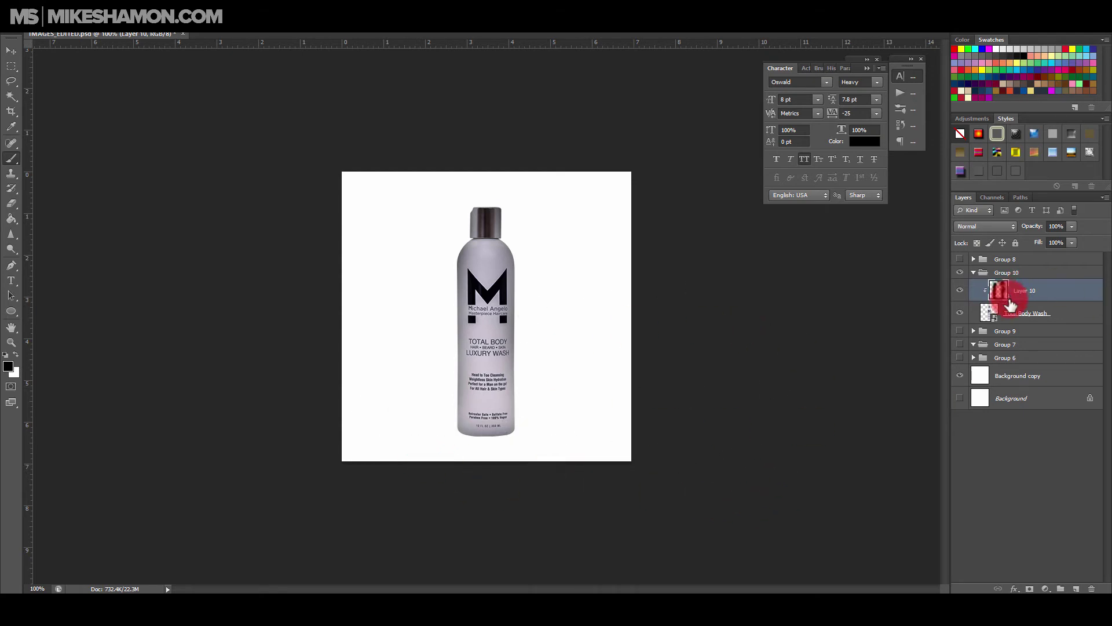
Move the floor shadow Layer 9 out of Group 8 to directly above Background copy, and collapse Group 8
click(974, 259)
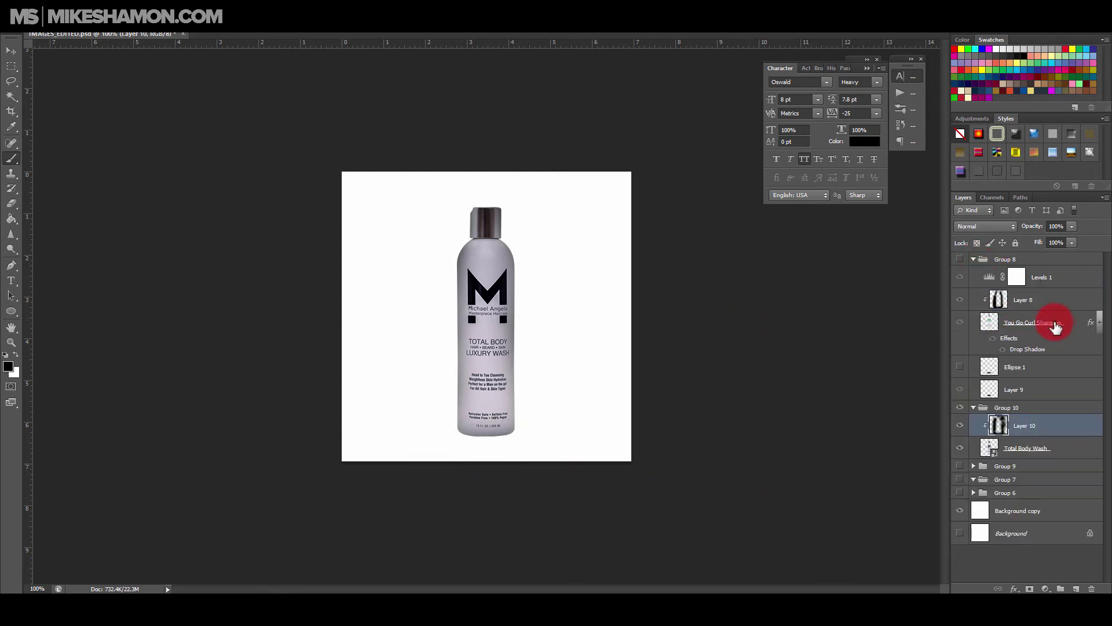
drag(1057, 393, 1062, 496)
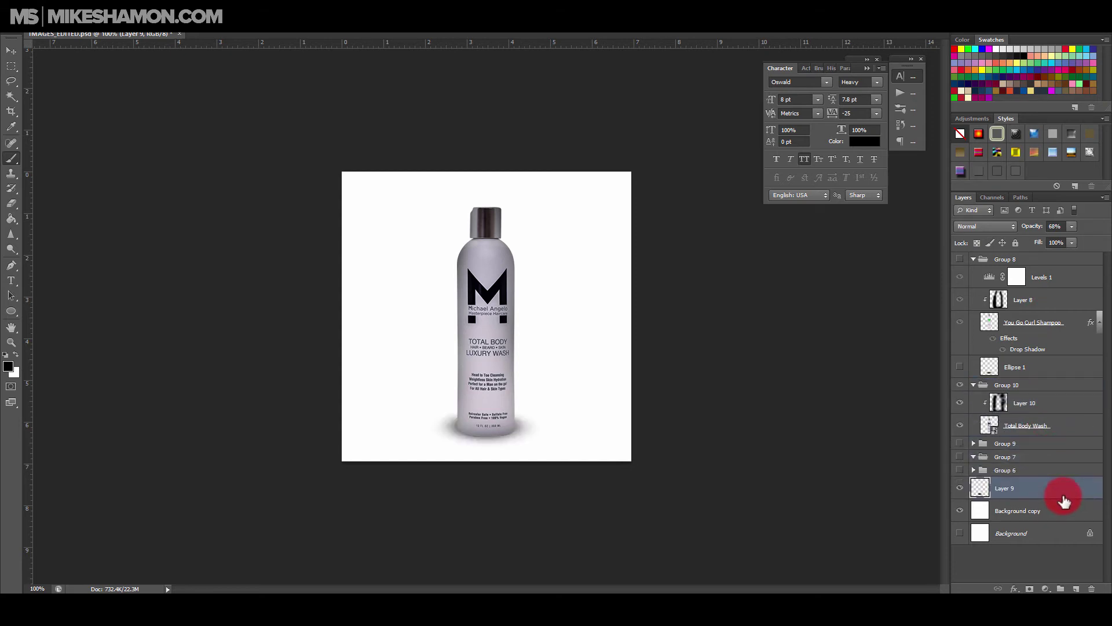
click(974, 259)
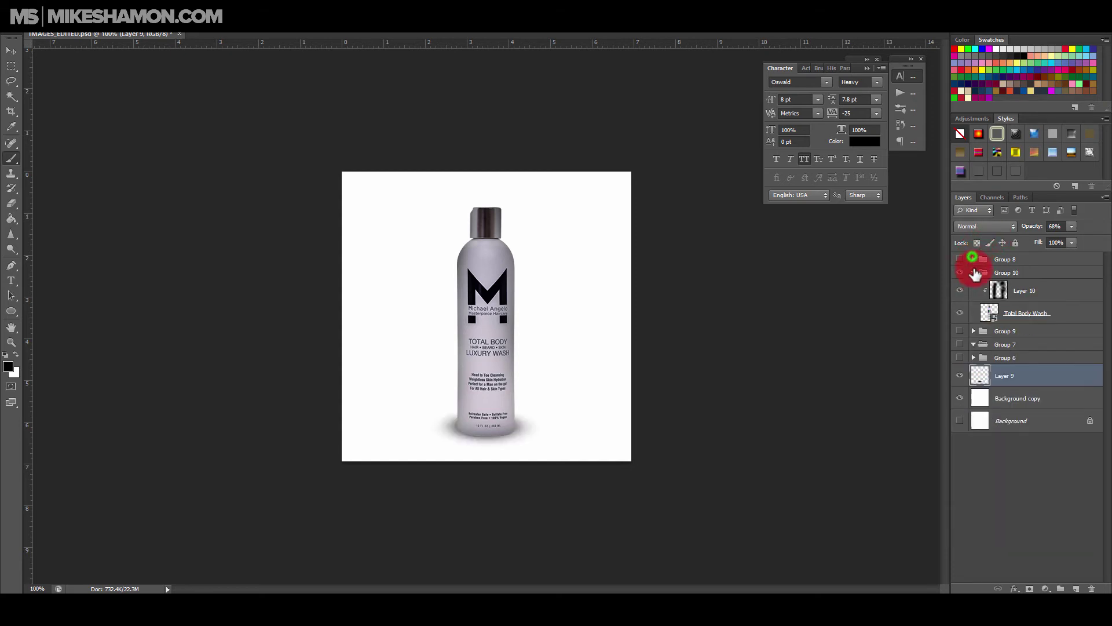
Nudge the Layer 9 floor shadow with the Move tool to align it beneath the Total Body Wash bottle
click(10, 54)
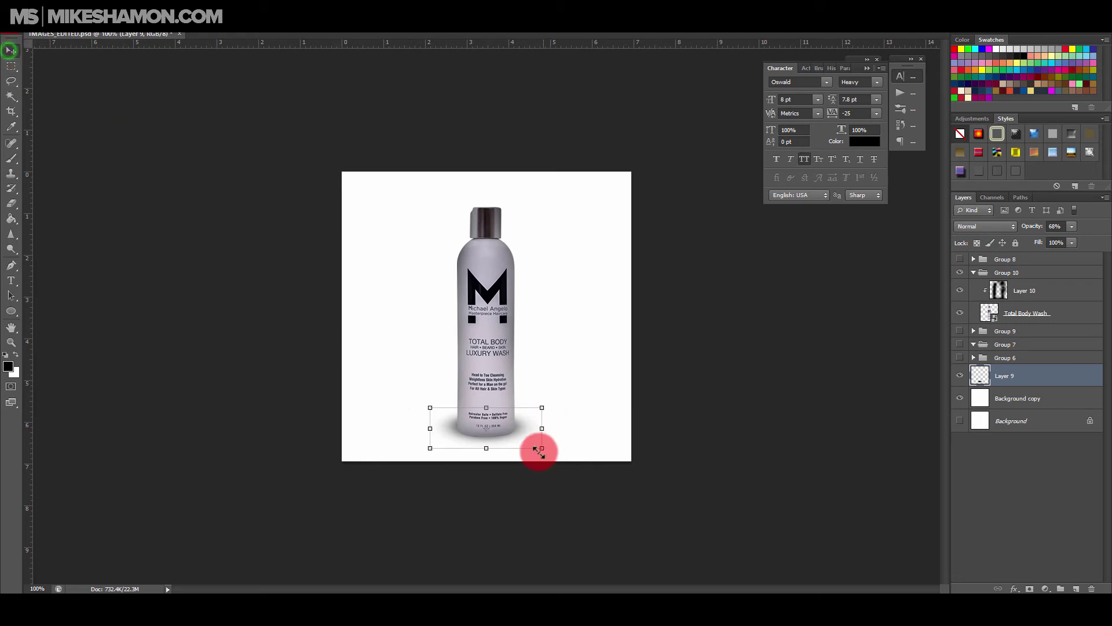
drag(457, 440, 461, 439)
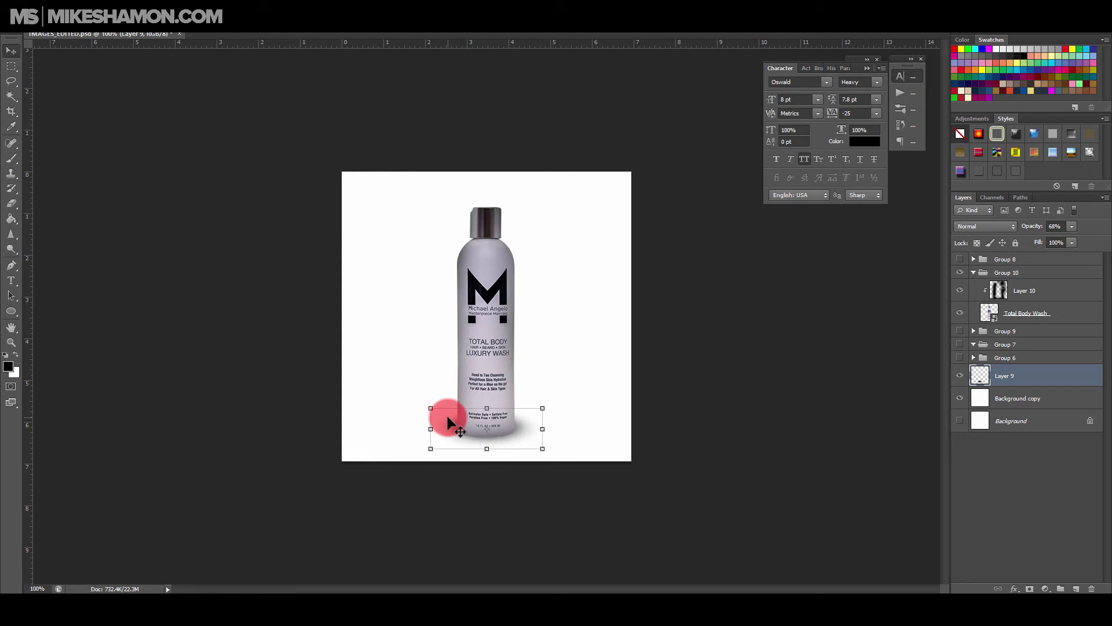
click(926, 359)
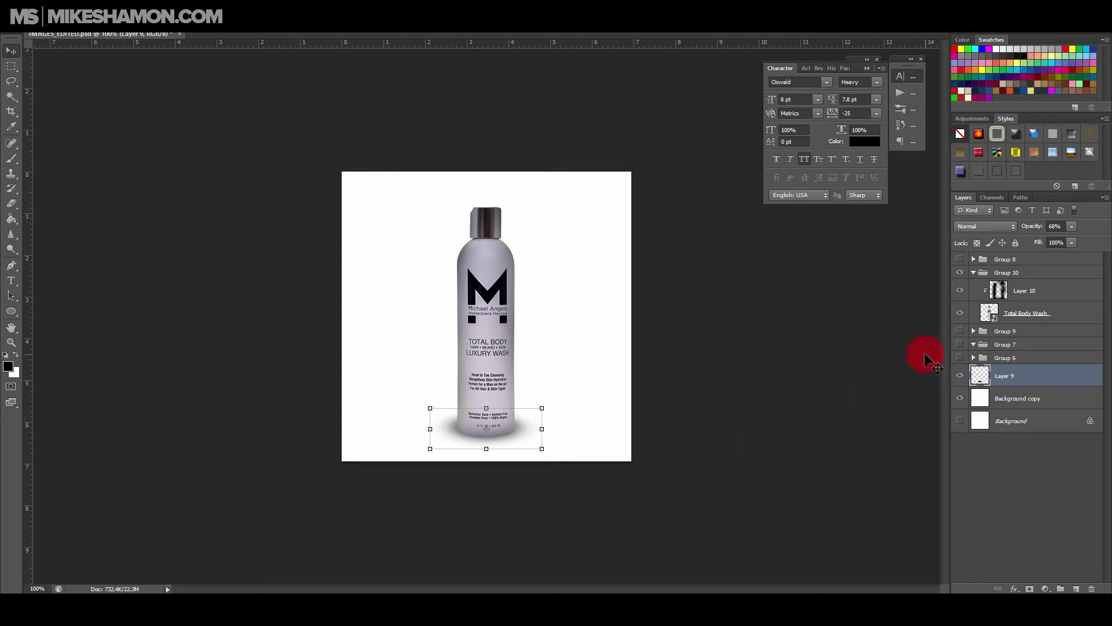
Rasterize the Total Body Wash layer and brighten the centre of the bottle with the Dodge tool
click(1051, 297)
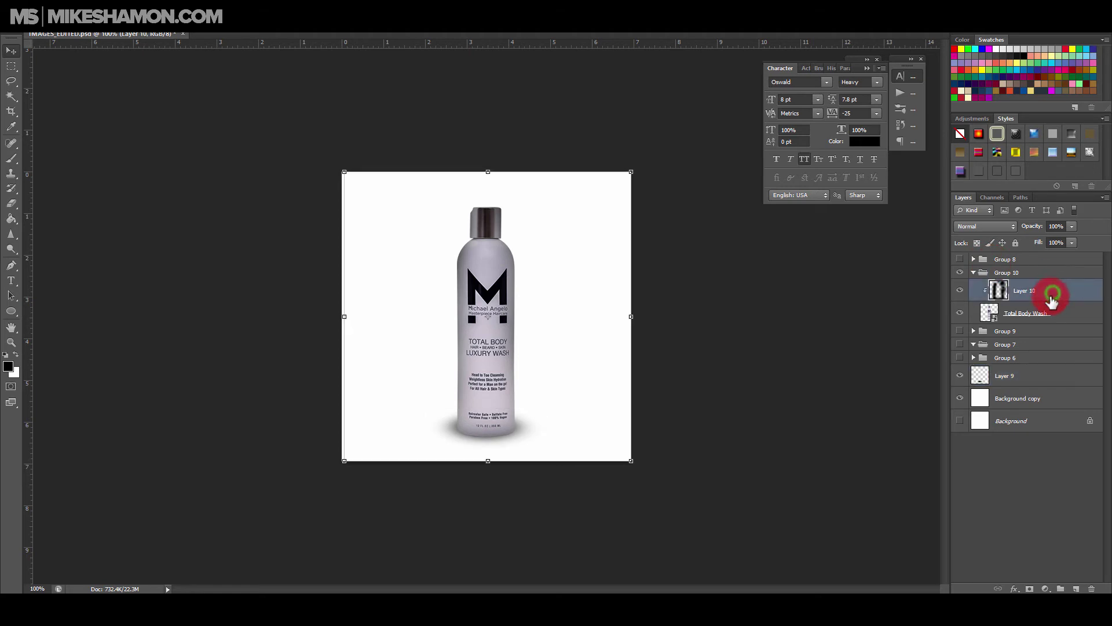
click(1080, 319)
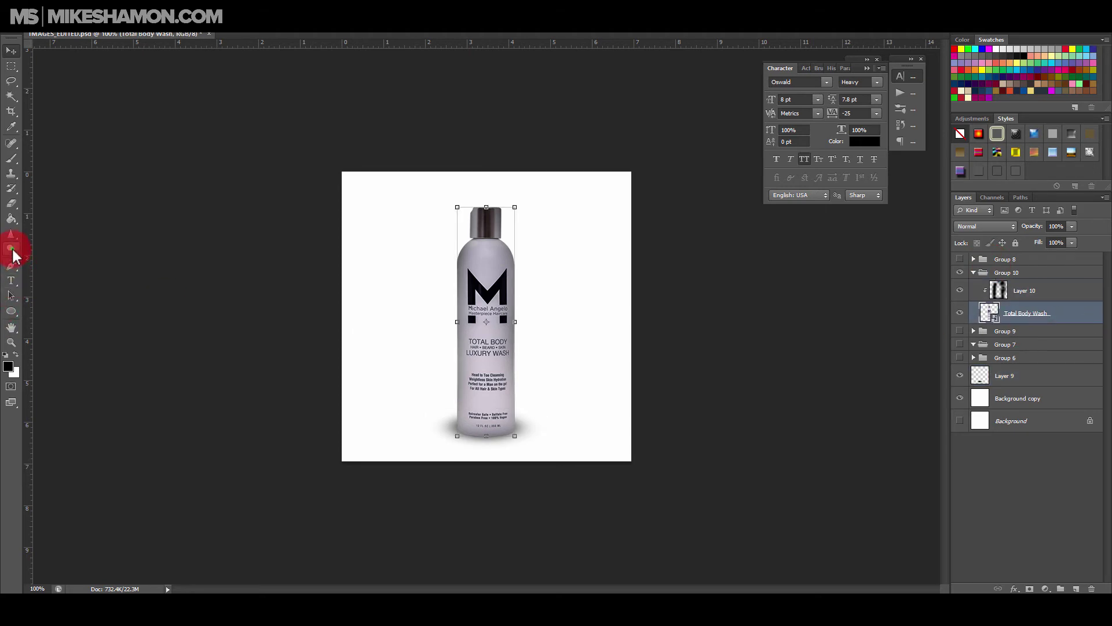
drag(12, 255, 58, 249)
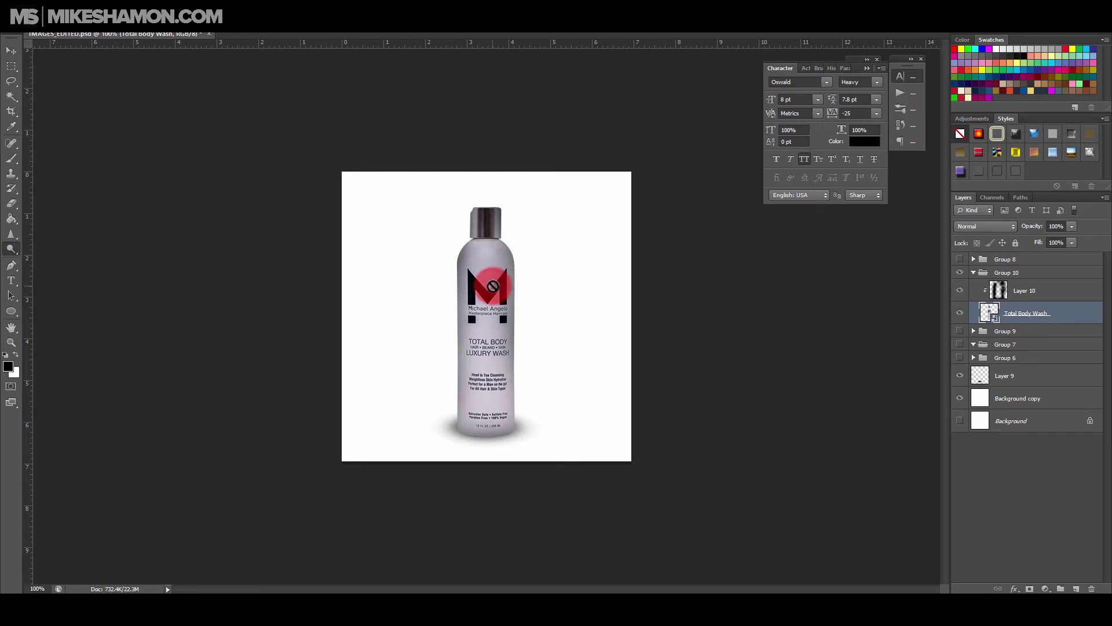
click(493, 286)
click(548, 231)
click(487, 224)
click(502, 264)
click(475, 287)
click(494, 356)
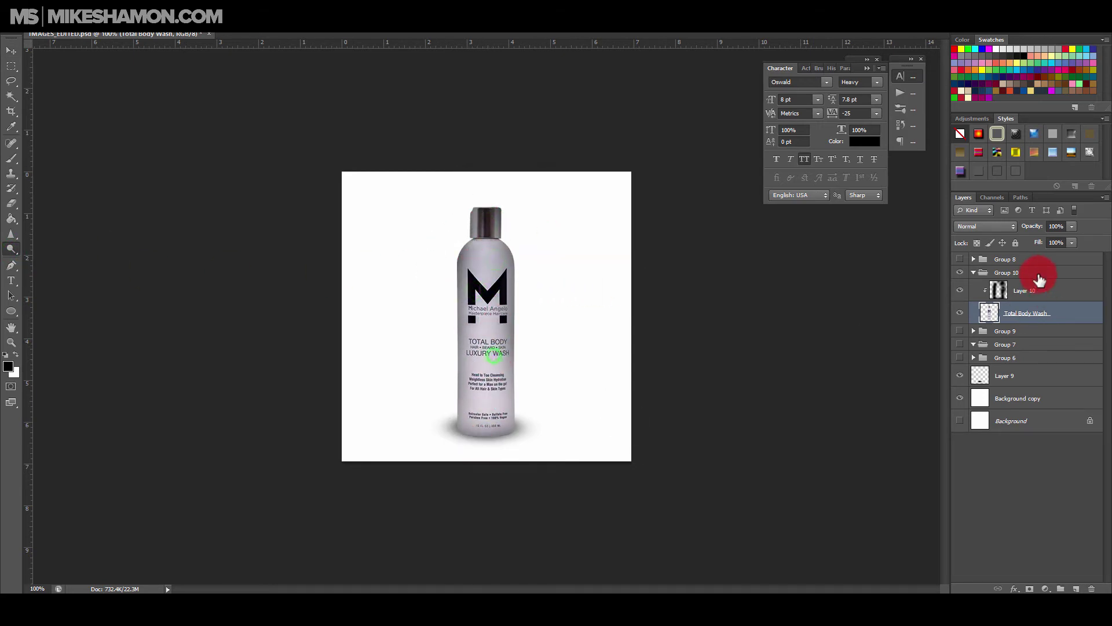
Lower the opacity of the Layer 10 edge shading to 68%
click(1042, 292)
click(1071, 226)
drag(1040, 239, 1053, 237)
Copy the layer style from You Go Curl Shampoo in Group 8 and paste it onto the Total Body Wash layer
click(1095, 316)
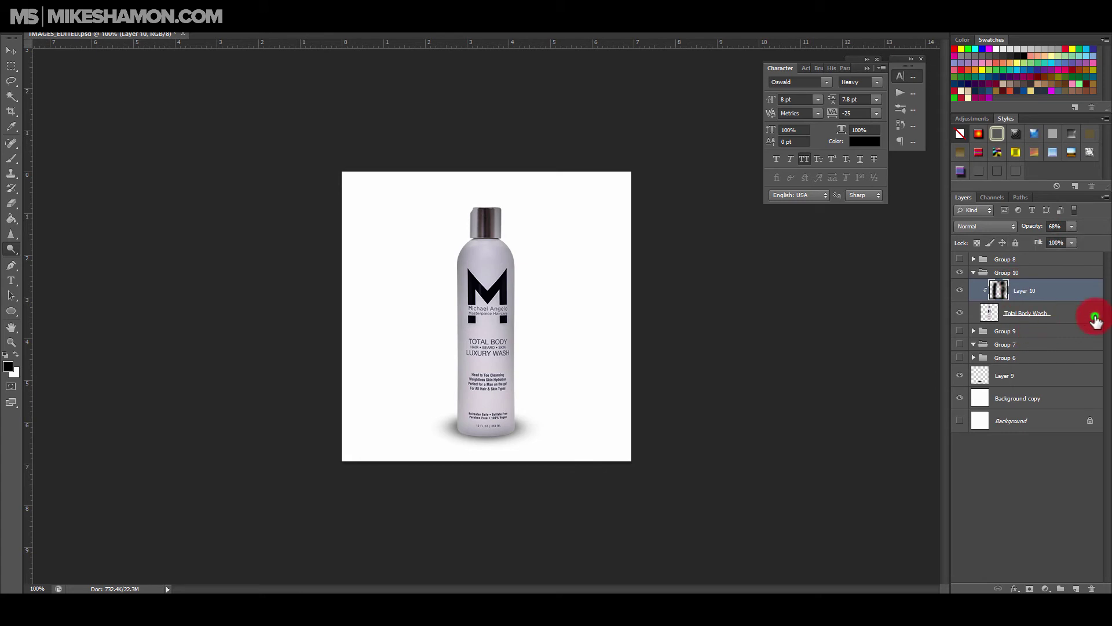
click(1095, 318)
click(974, 259)
click(1065, 319)
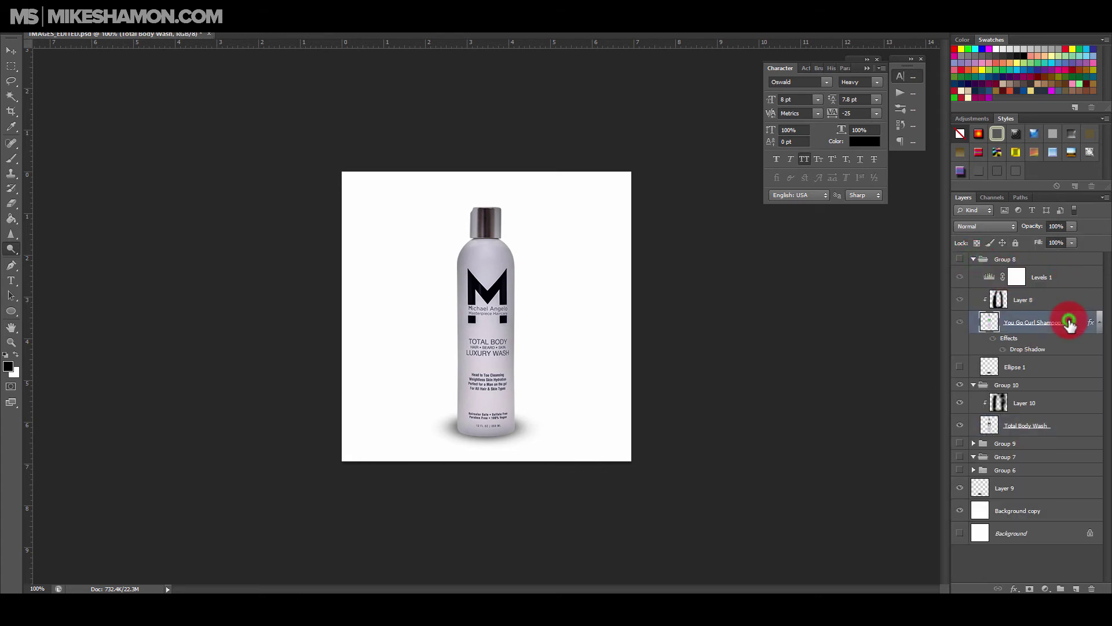
right_click(1066, 319)
click(990, 393)
click(974, 259)
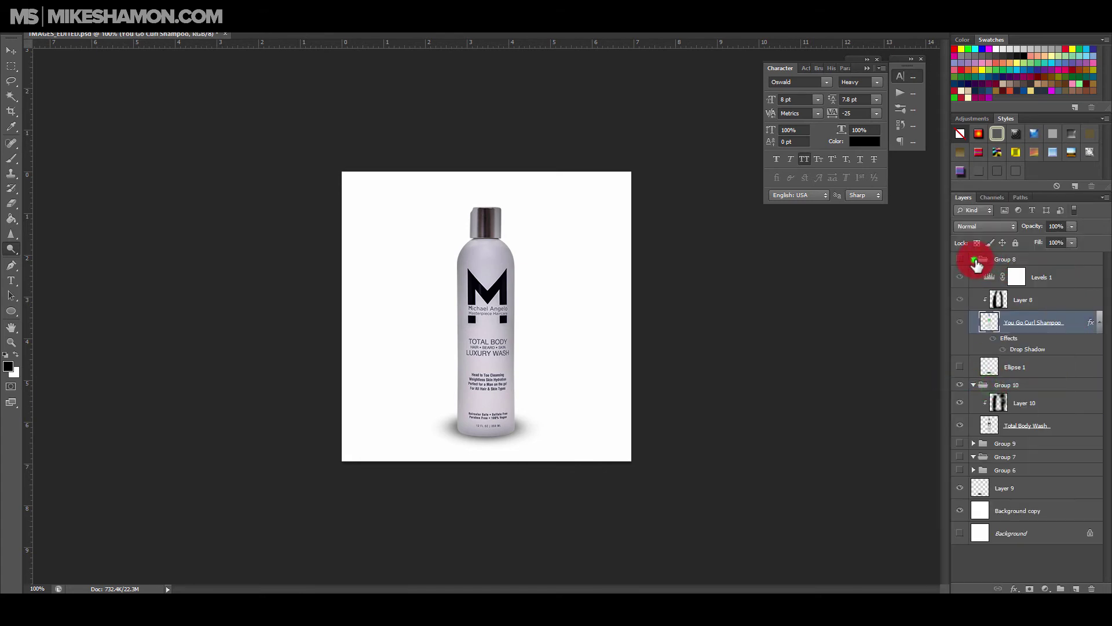
click(1079, 316)
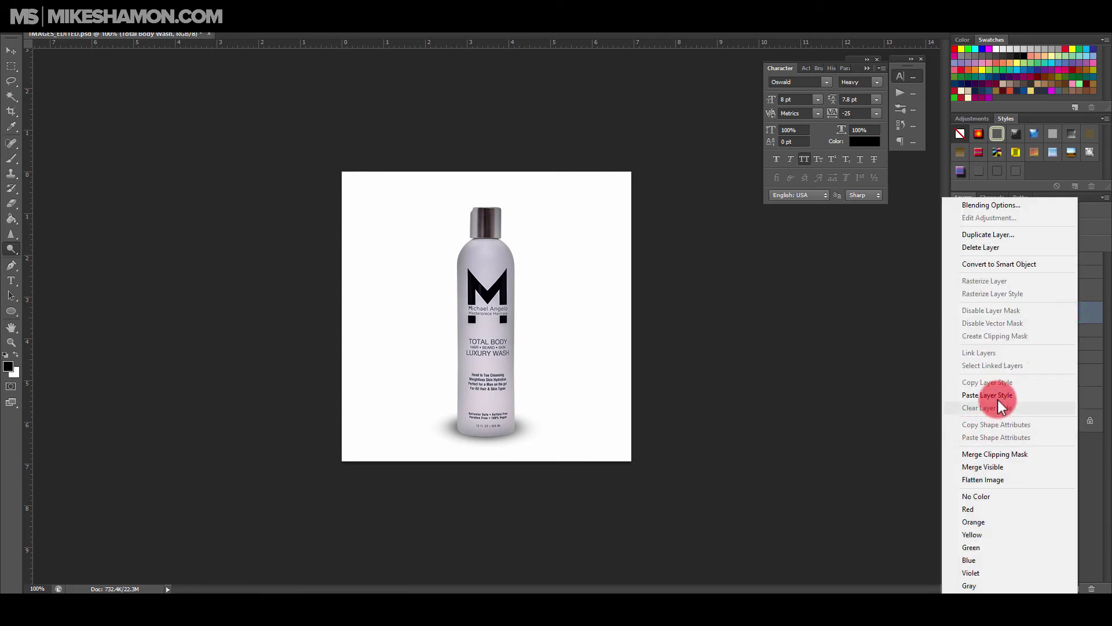
click(996, 396)
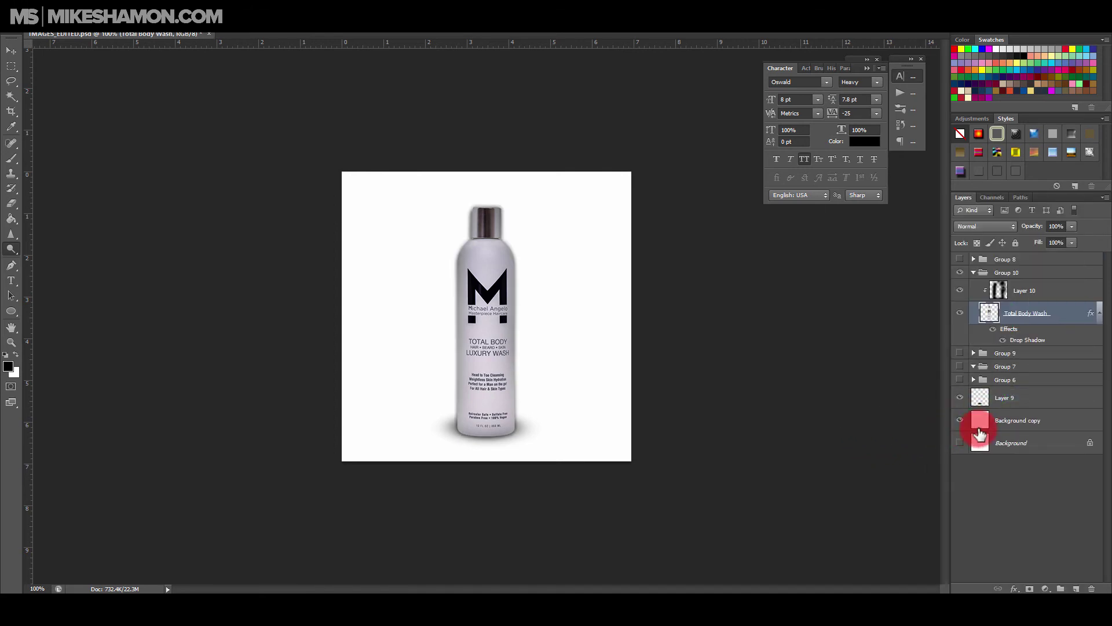
Set the Total Body Wash drop shadow to 0% spread and 6 px size, and adjust its opacity
click(1071, 319)
double_click(1063, 322)
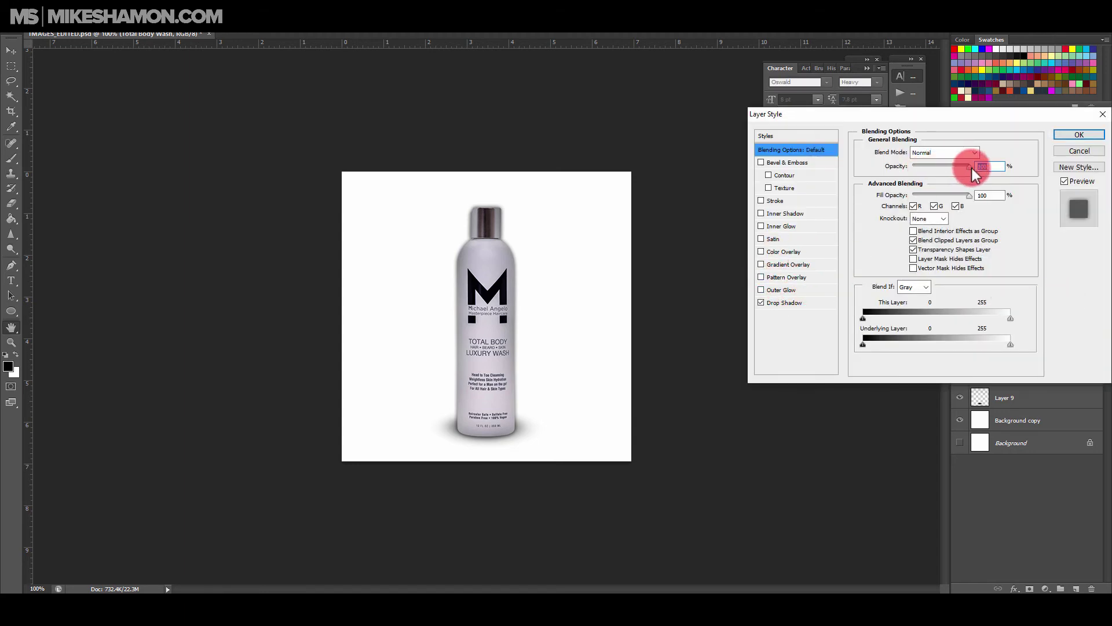
click(808, 304)
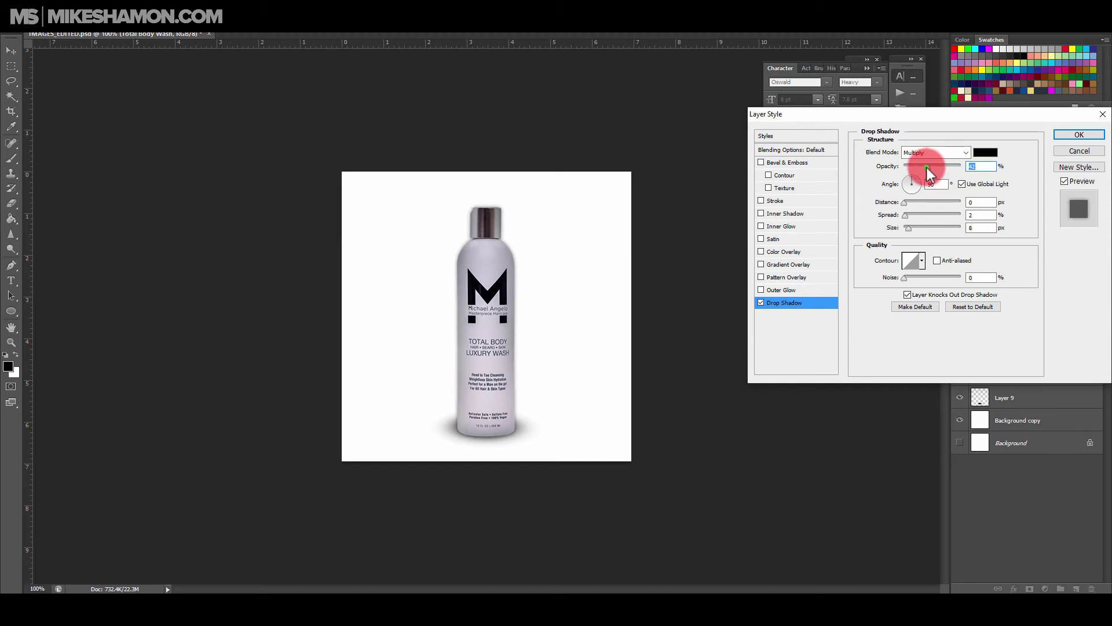
drag(927, 172, 926, 172)
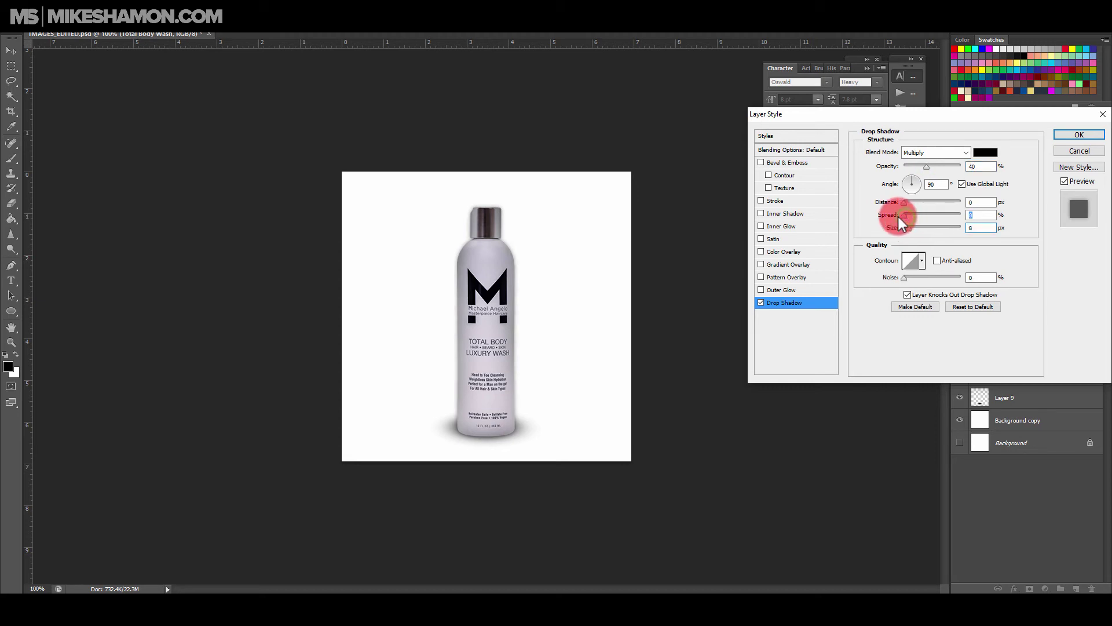
mouse_move(914, 223)
mouse_down()
mouse_move(938, 218)
mouse_move(888, 224)
mouse_move(908, 232)
mouse_up()
mouse_move(927, 167)
mouse_down()
mouse_move(953, 169)
mouse_move(934, 176)
mouse_up()
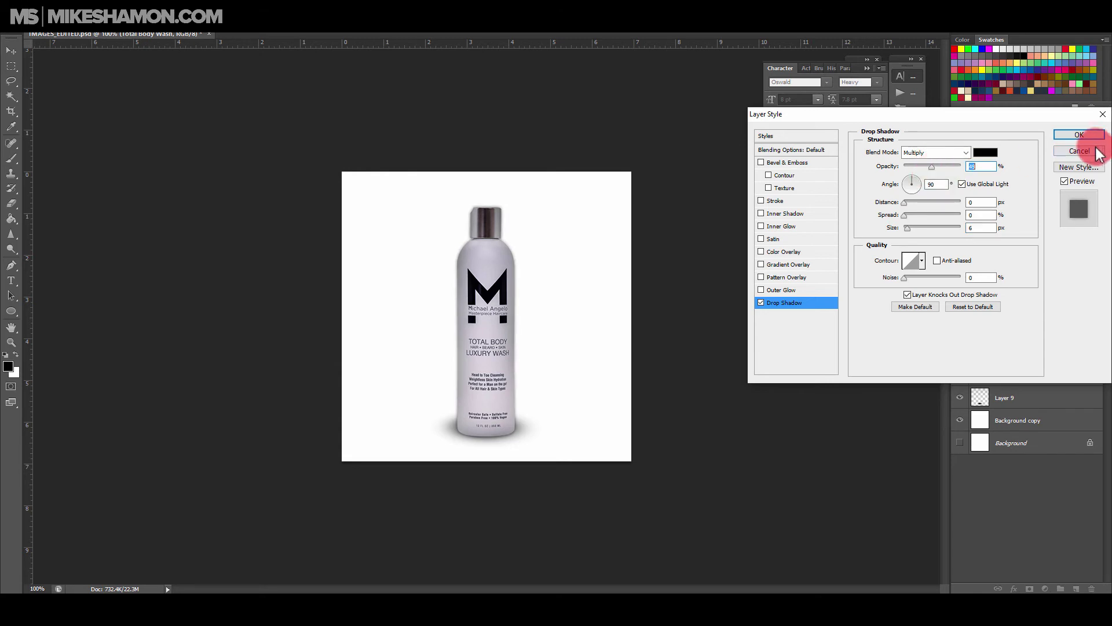
click(1079, 135)
Export the Total Body Wash image for the web as a JPEG Medium at quality 30
right_click(1064, 313)
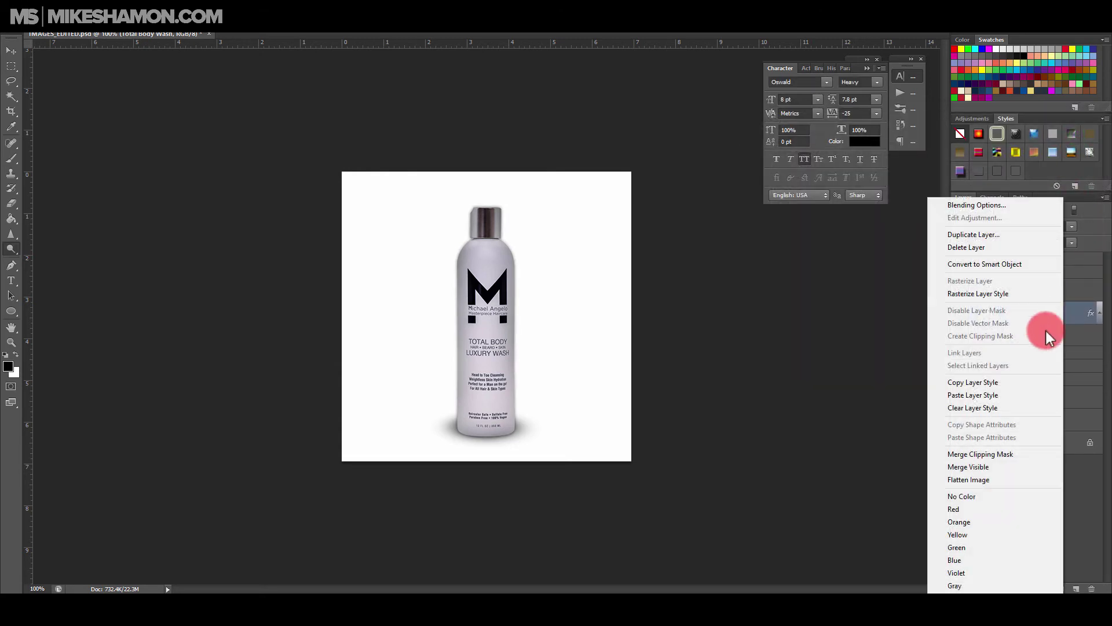
click(1086, 313)
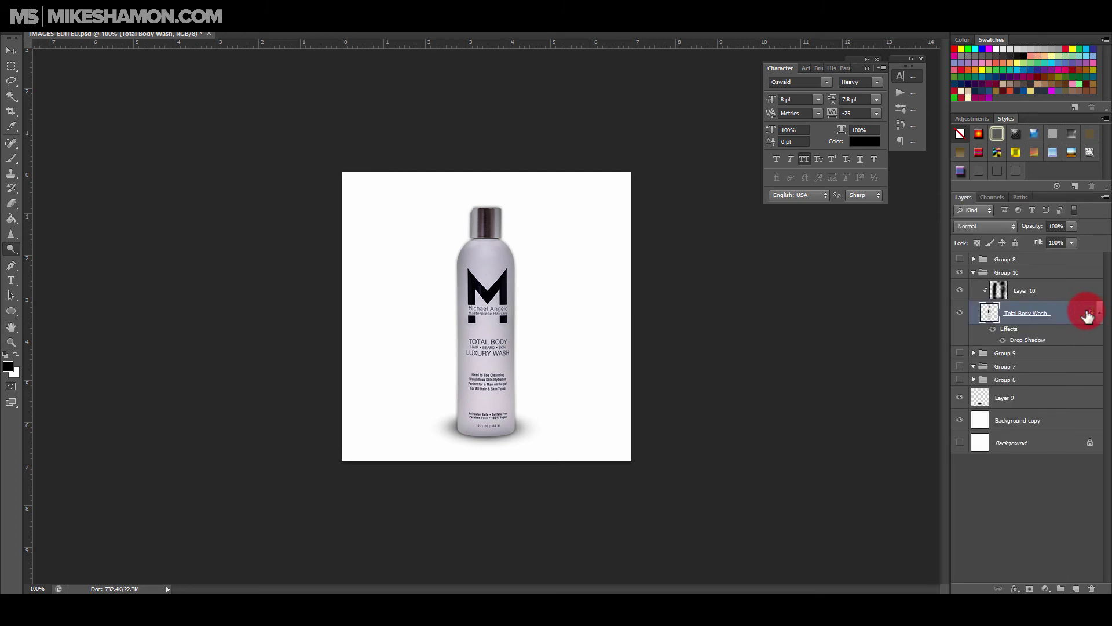
key(ctrl+alt+shift+s)
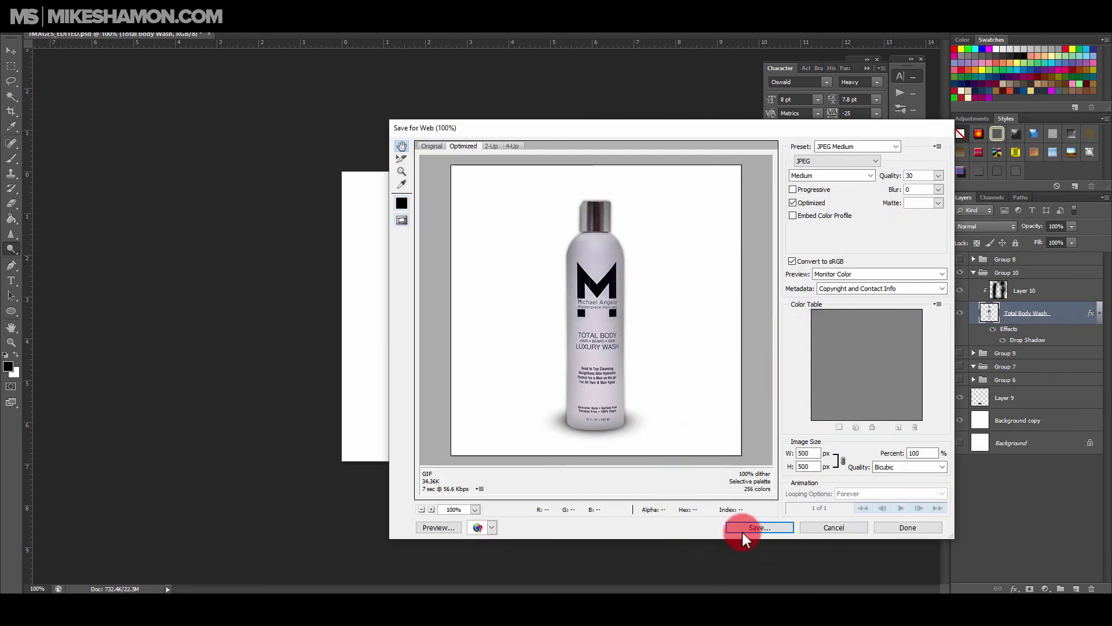
click(756, 527)
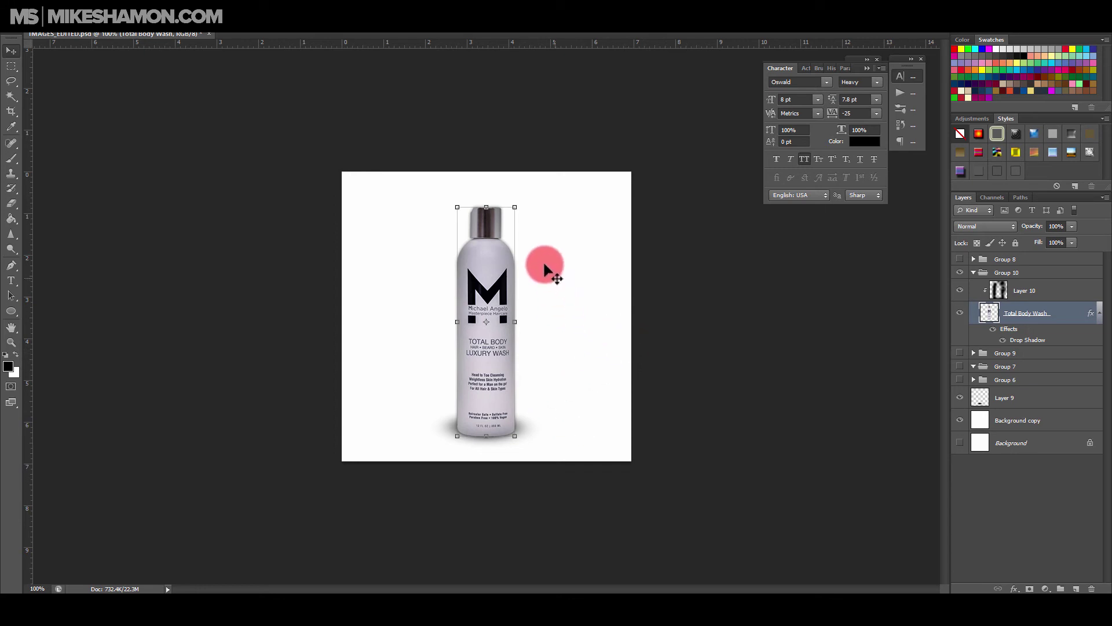
click(313, 157)
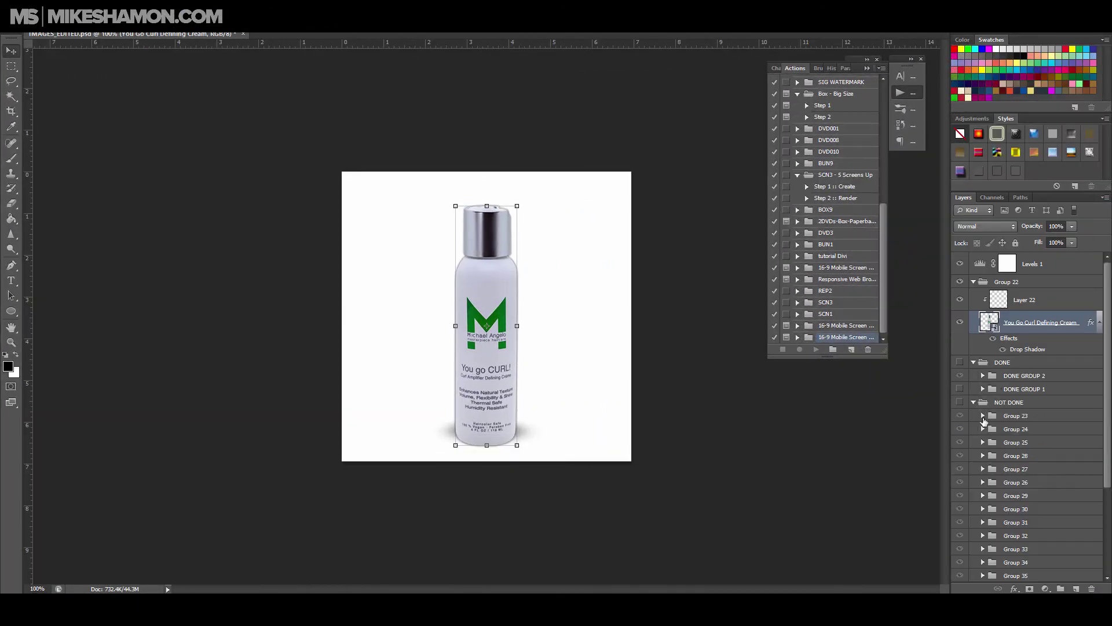
Select the product layers in all NOT DONE groups and paste the drop shadow layer style onto them, collapsing NOT DONE when finished
click(983, 415)
scroll(982, 429, down, 6)
click(983, 432)
click(983, 482)
ctrl+click(1051, 548)
ctrl+click(1051, 489)
ctrl+click(1051, 430)
ctrl+click(1080, 314)
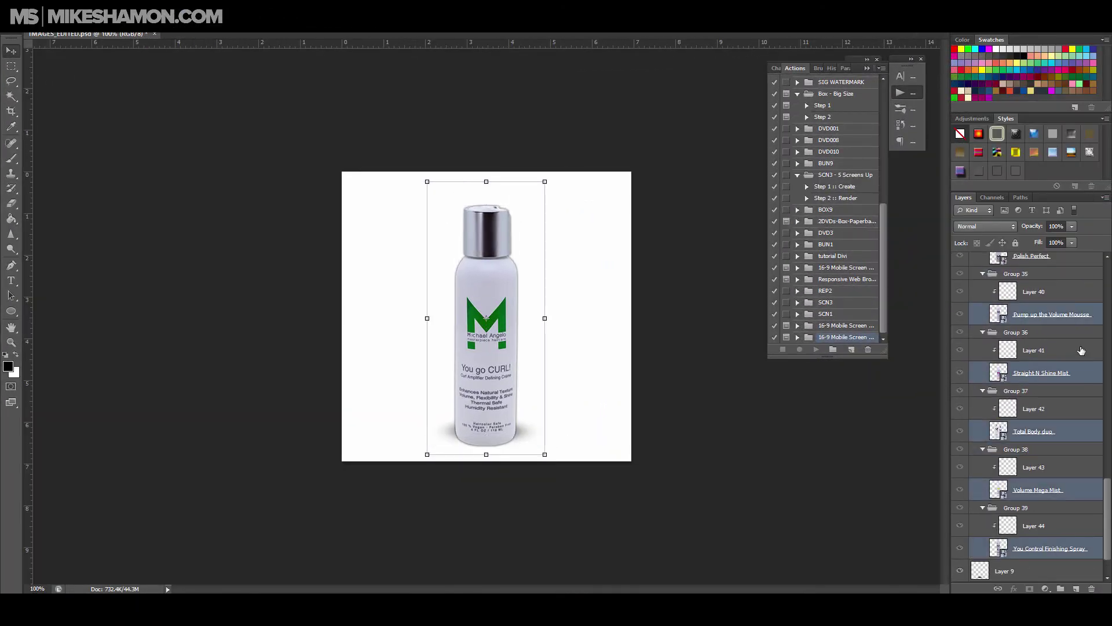
scroll(1080, 350, up, 10)
ctrl+click(1077, 376)
click(983, 385)
click(974, 371)
Paint soft black shading on Layer 22 down both sides of the You Go Curl Defining Cream bottle
click(1024, 300)
key(b)
drag(515, 214, 520, 440)
drag(457, 214, 452, 440)
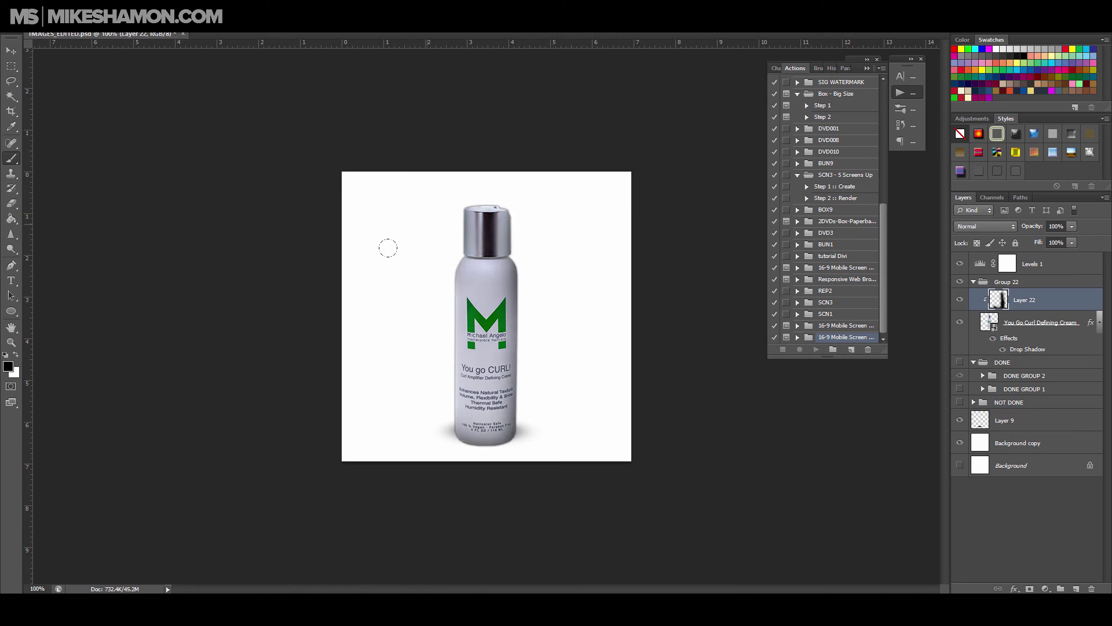
Nudge the You Go Curl Defining Cream bottle slightly upward over its floor shadow
key(alt+bracketleft)
key(o)
key(v)
drag(484, 226, 486, 447)
key(Up)
key(Up)
key(Up)
key(Up)
key(Up)
key(Up)
key(Up)
key(Up)
key(Up)
key(Up)
key(Up)
key(Up)
key(Up)
Brighten the logo and centre of the You Go Curl Defining Cream bottle with the Dodge tool
click(1027, 422)
click(1041, 322)
click(533, 224)
key(o)
key(alt+bracketright)
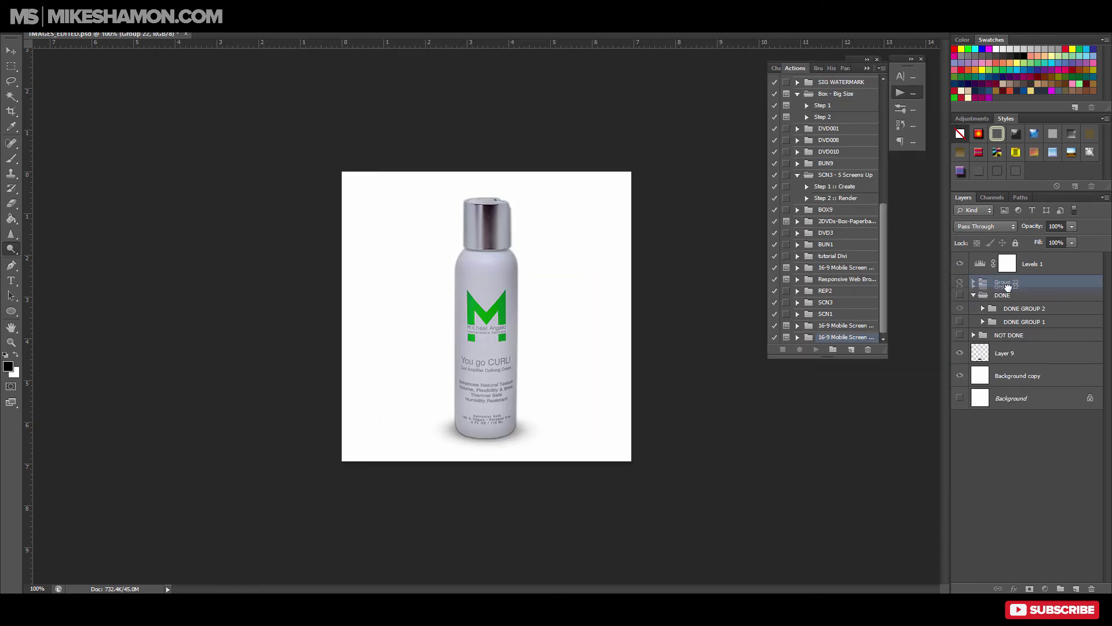
Position the Group 40 floor shadows beneath the You Go Curl shampoo and conditioner, and collapse the NOT DONE group
click(973, 322)
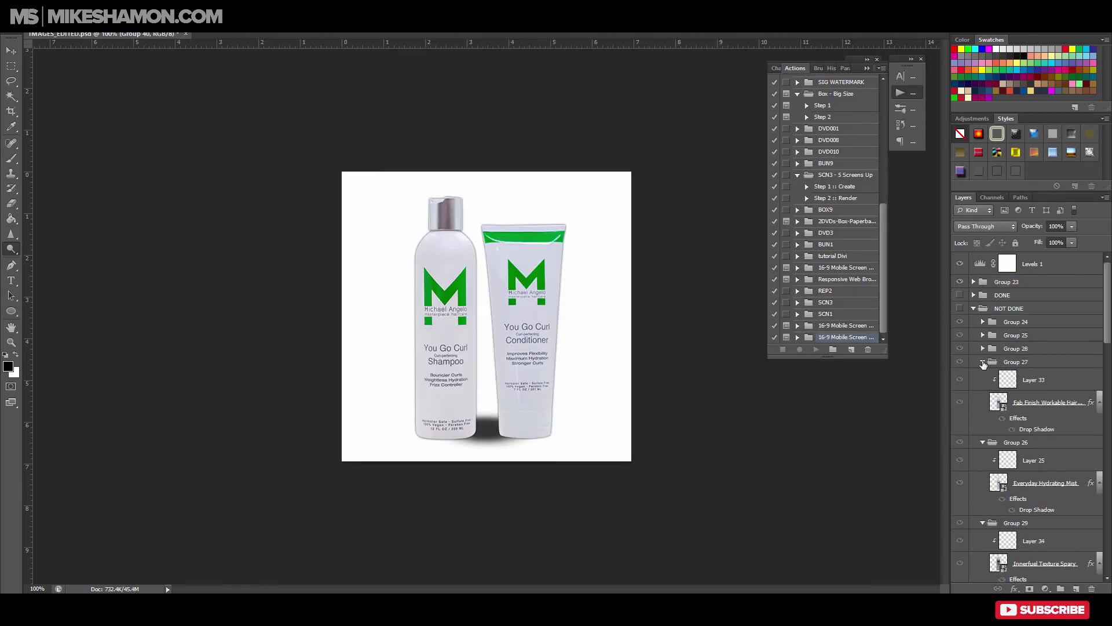
drag(519, 459, 522, 445)
click(1054, 412)
click(973, 389)
key(l)
drag(474, 233, 484, 223)
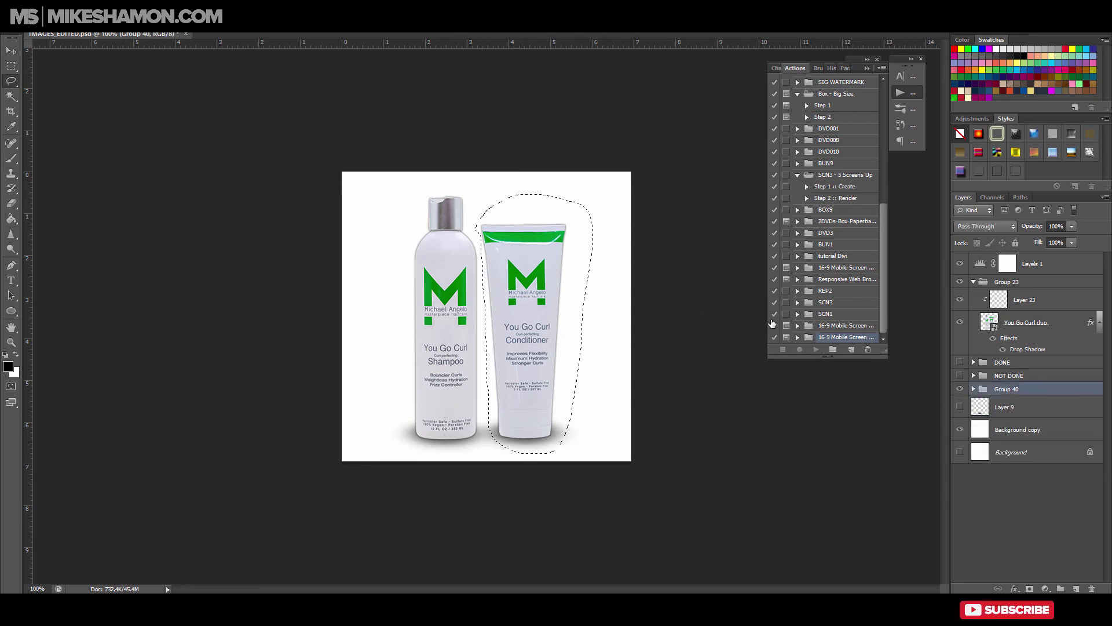
right_click(566, 248)
click(561, 366)
key(ctrl+d)
Paint soft black shading on Layer 23 down the edges of the You Go Curl shampoo bottle and conditioner tube
click(1055, 303)
key(b)
drag(580, 225, 571, 437)
drag(405, 376, 405, 200)
drag(348, 232, 410, 435)
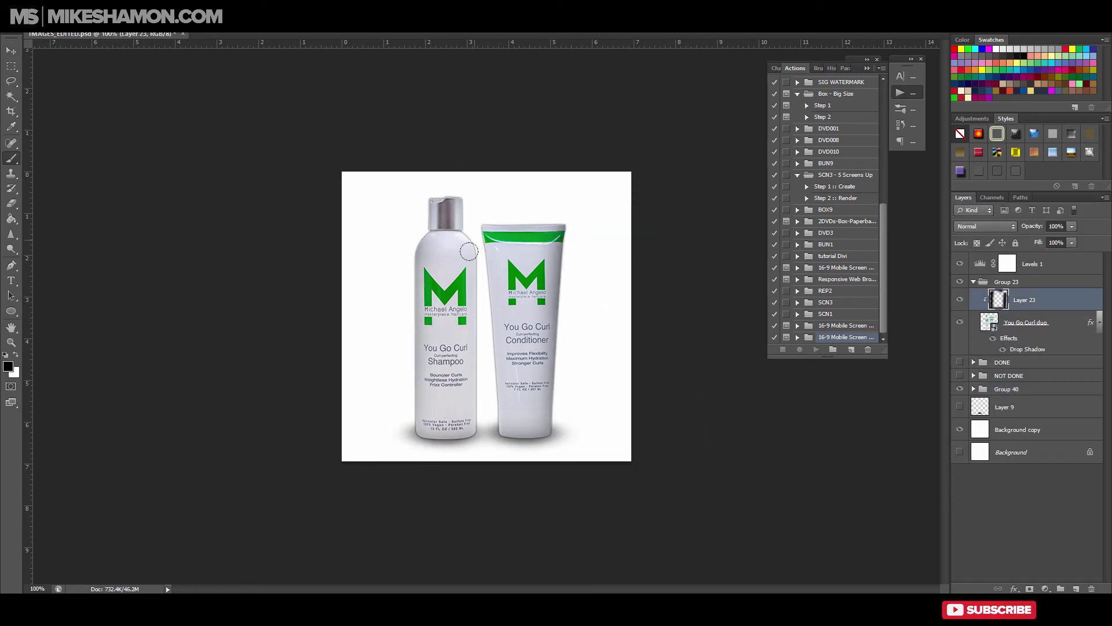
drag(481, 244, 485, 405)
key(ctrl+z)
mouse_move(474, 223)
mouse_down()
mouse_move(478, 453)
mouse_move(482, 354)
mouse_up()
key(ctrl+z)
Brighten the You Go Curl duo with the Dodge tool and lower the opacity of its Layer 23 shading and Group 40 shadows
key(o)
click(1042, 322)
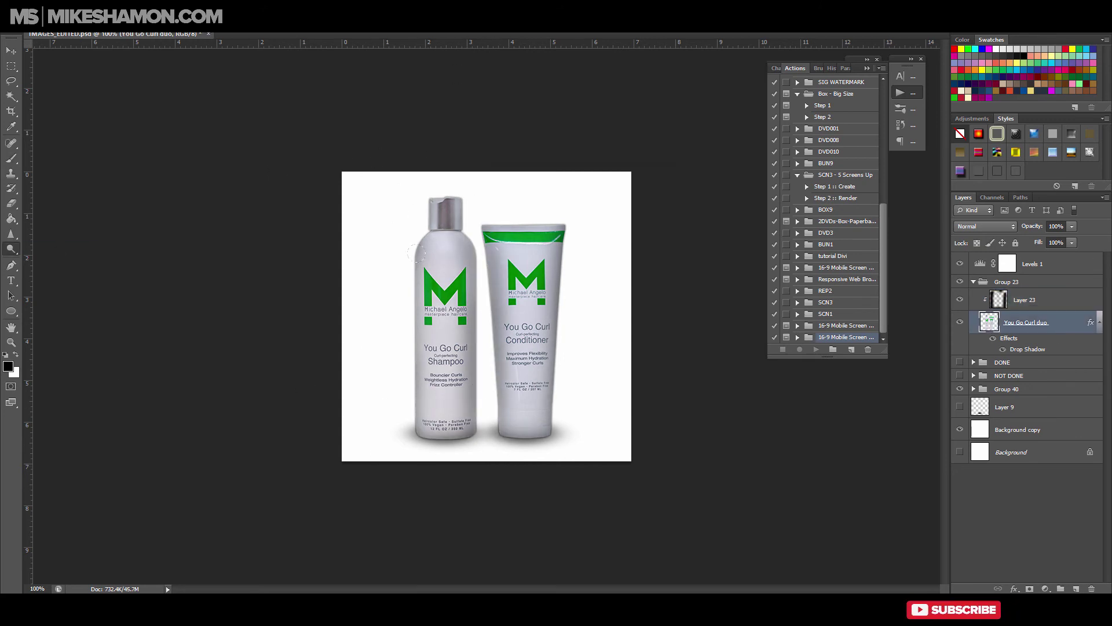
click(1043, 300)
click(1071, 226)
drag(1071, 238, 1056, 238)
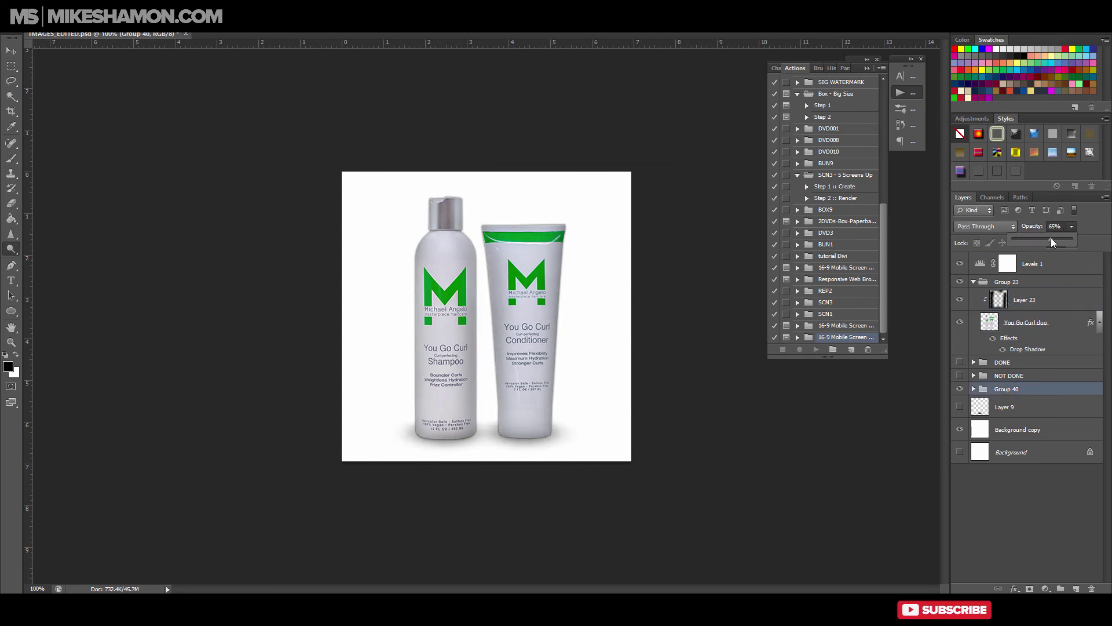
Start a Save for Web export of the finished You Go Curl duo image
key(ctrl+alt+shift+s)
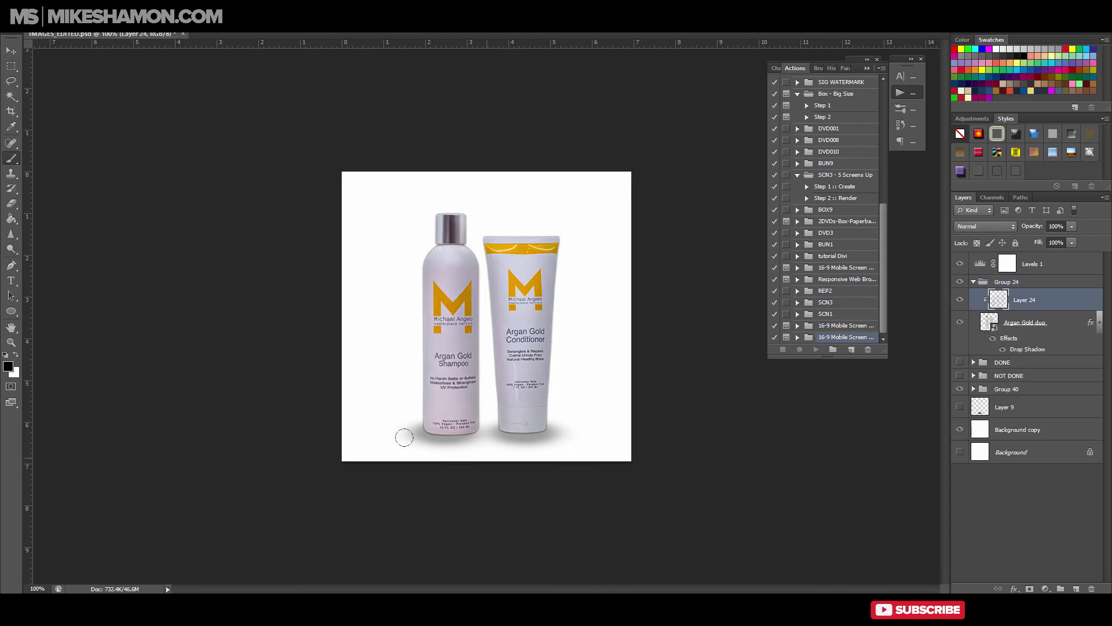
Paint soft black shading on Layer 24 along the edges of the Argan Gold bottle and tube, and lower its opacity to about 58%
drag(561, 237, 549, 430)
drag(434, 216, 422, 402)
drag(485, 237, 500, 430)
drag(480, 416, 468, 246)
drag(1071, 226, 1051, 236)
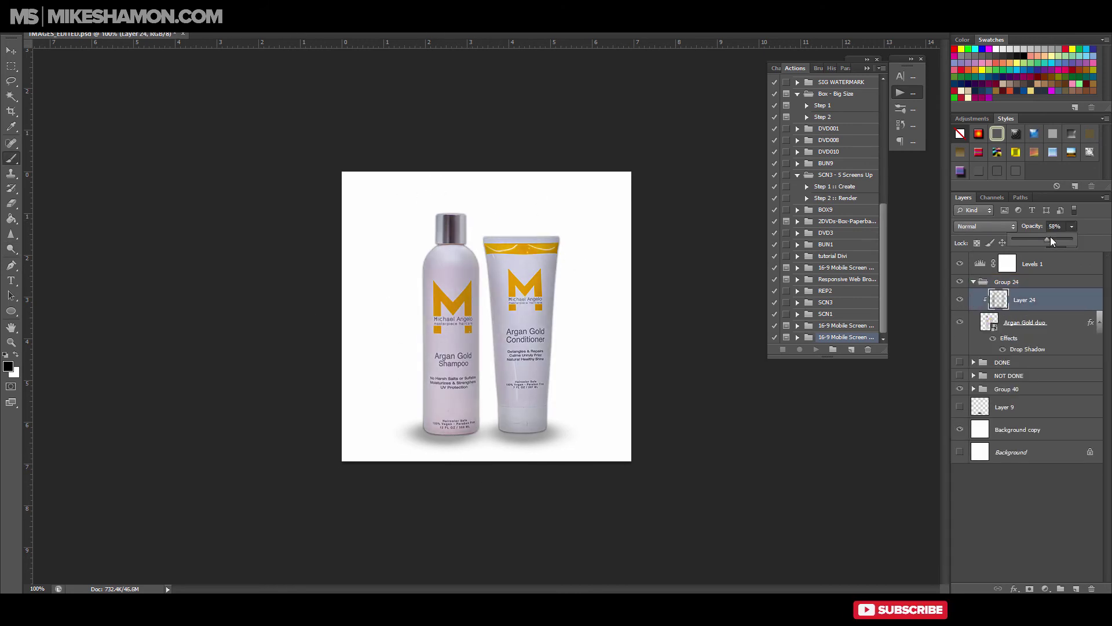
Brighten the Argan Gold duo with the Dodge tool and select the Layer 9 copy floor shadow in Group 40
key(o)
click(1042, 322)
click(500, 276)
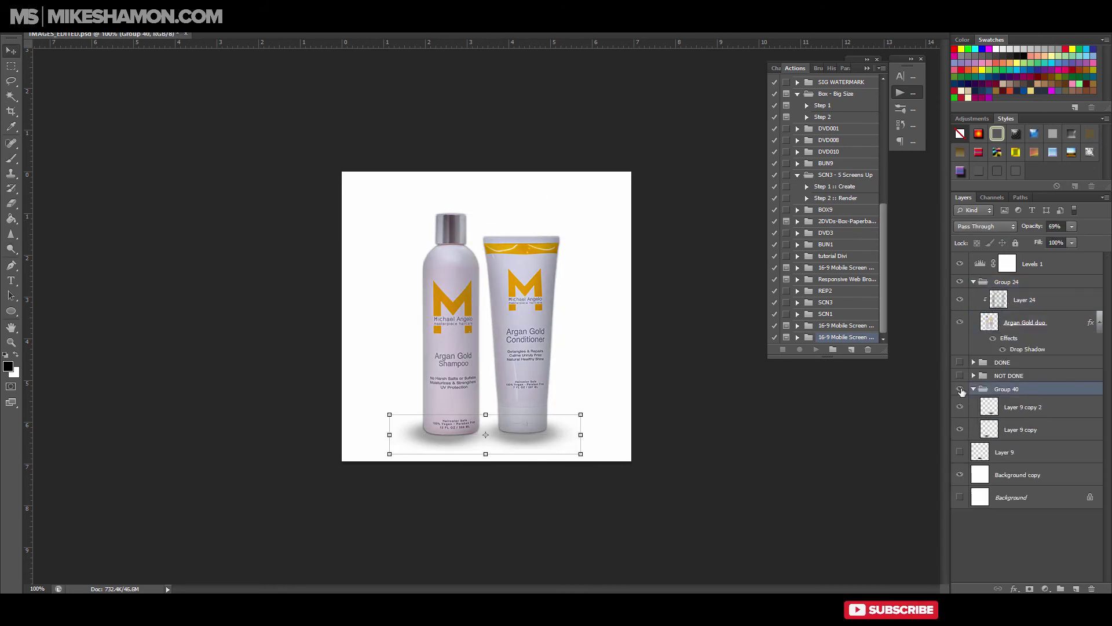
click(1025, 429)
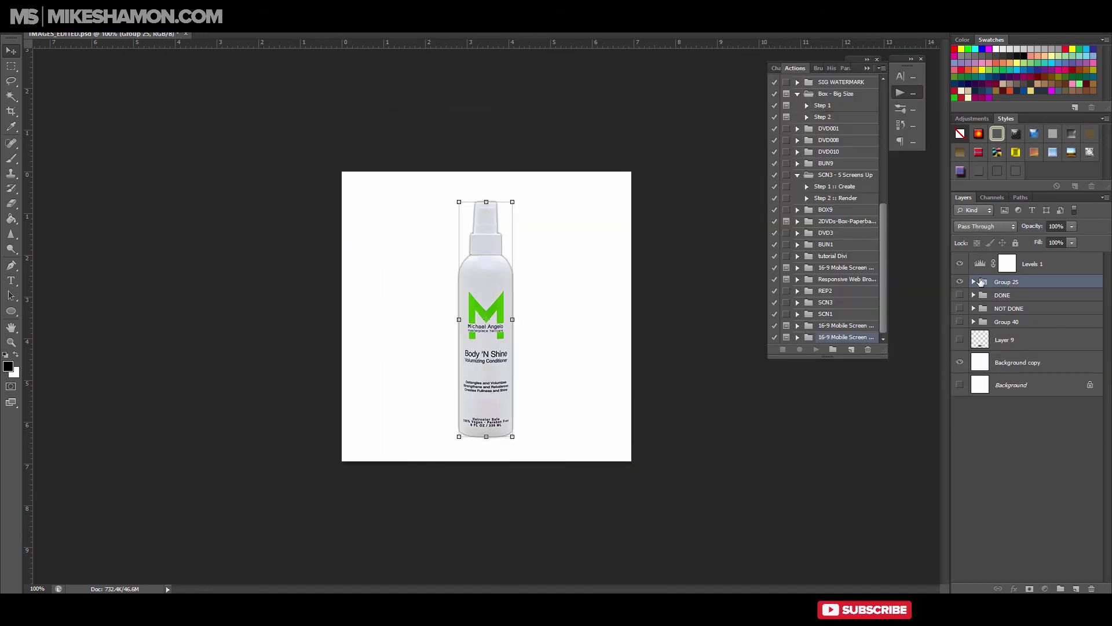
Paint soft black shading on Layer 26 down both sides of the Body 'N Shine bottle and lower the layer's opacity
drag(503, 195, 519, 430)
drag(466, 203, 450, 417)
key(ctrl+z)
drag(461, 226, 446, 426)
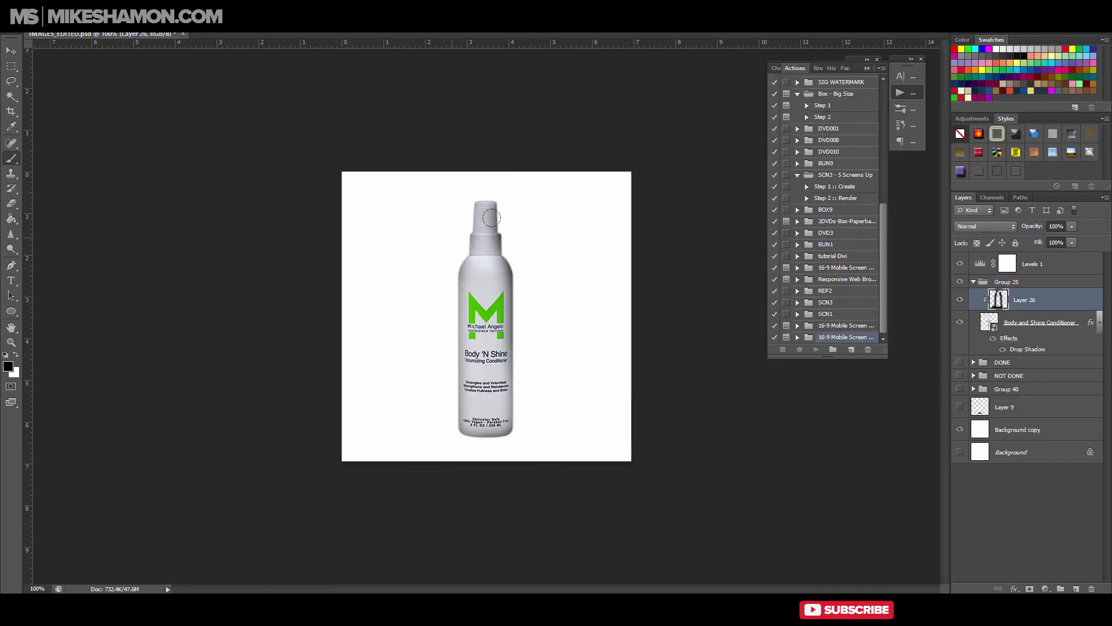
key(v)
drag(1071, 226, 1036, 239)
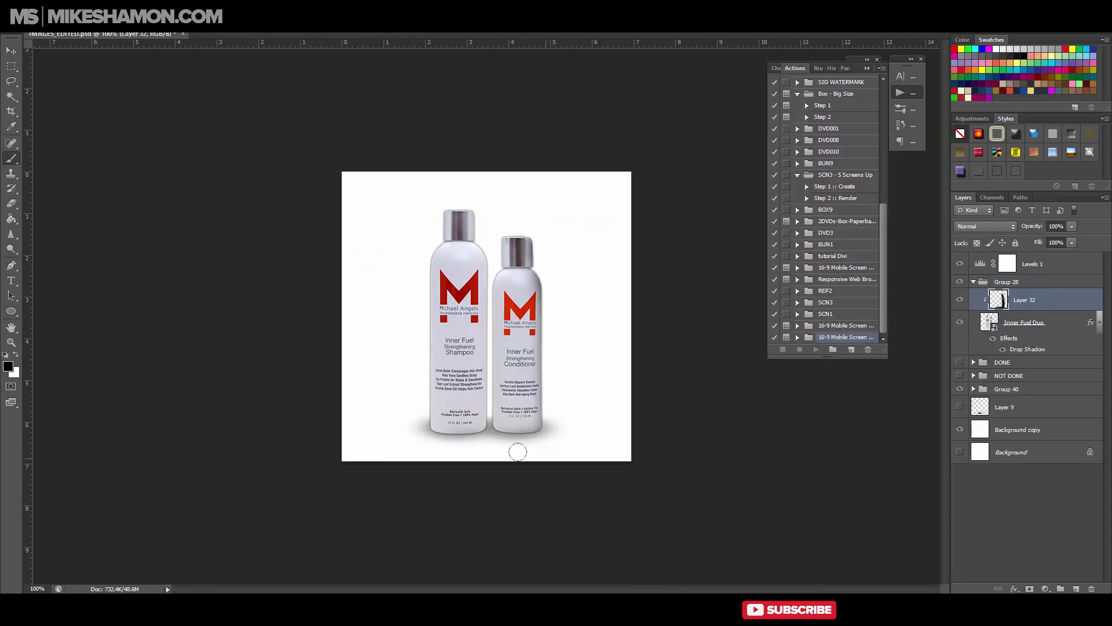
Paint soft black shading on Layer 32 along the Inner Fuel bottles' edges and lower the layer's opacity
drag(427, 429, 441, 215)
drag(489, 290, 489, 244)
key(ctrl+z)
mouse_move(489, 411)
mouse_down()
mouse_move(487, 228)
mouse_move(490, 411)
mouse_up()
key(e)
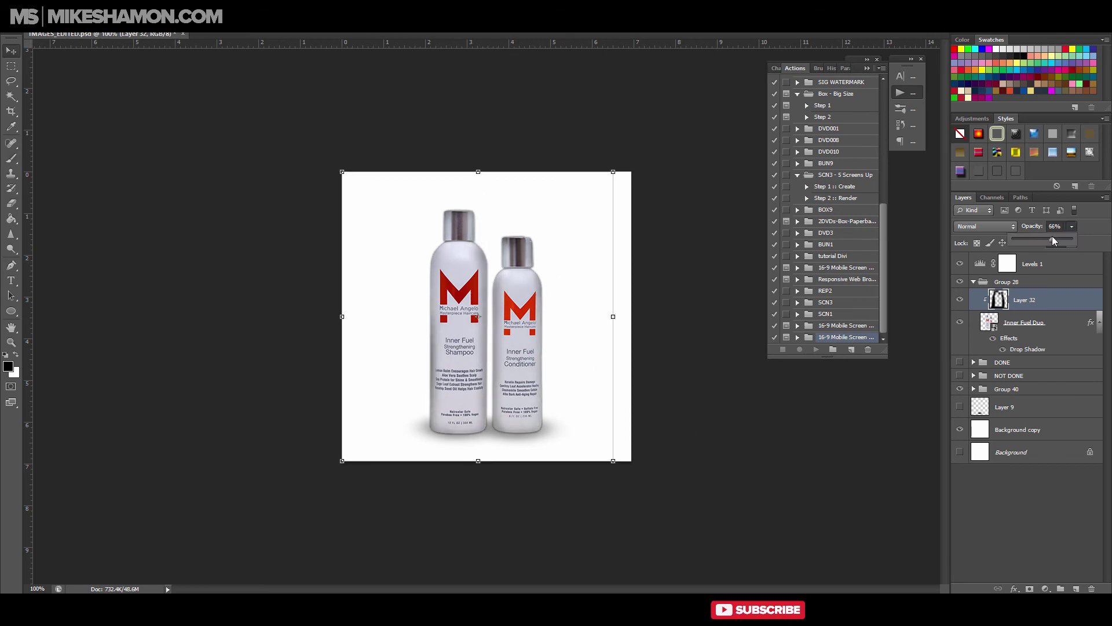
drag(1053, 241, 1043, 240)
Adjust the size of the Inner Fuel Duo layer's drop shadow and reselect Layer 32
double_click(1067, 322)
click(817, 302)
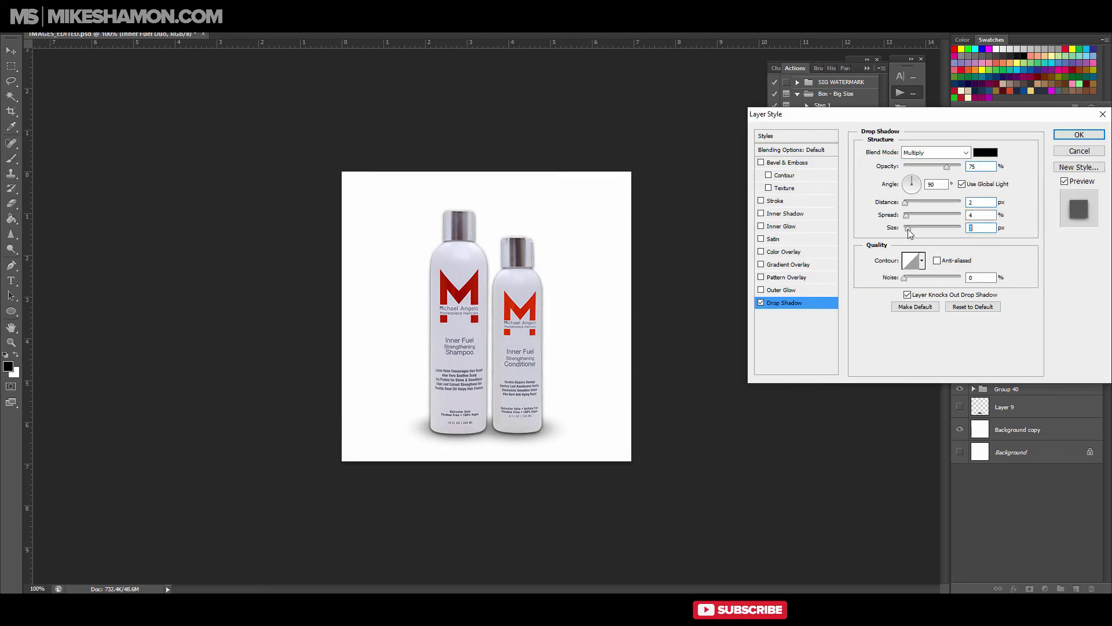
key(Return)
click(1072, 307)
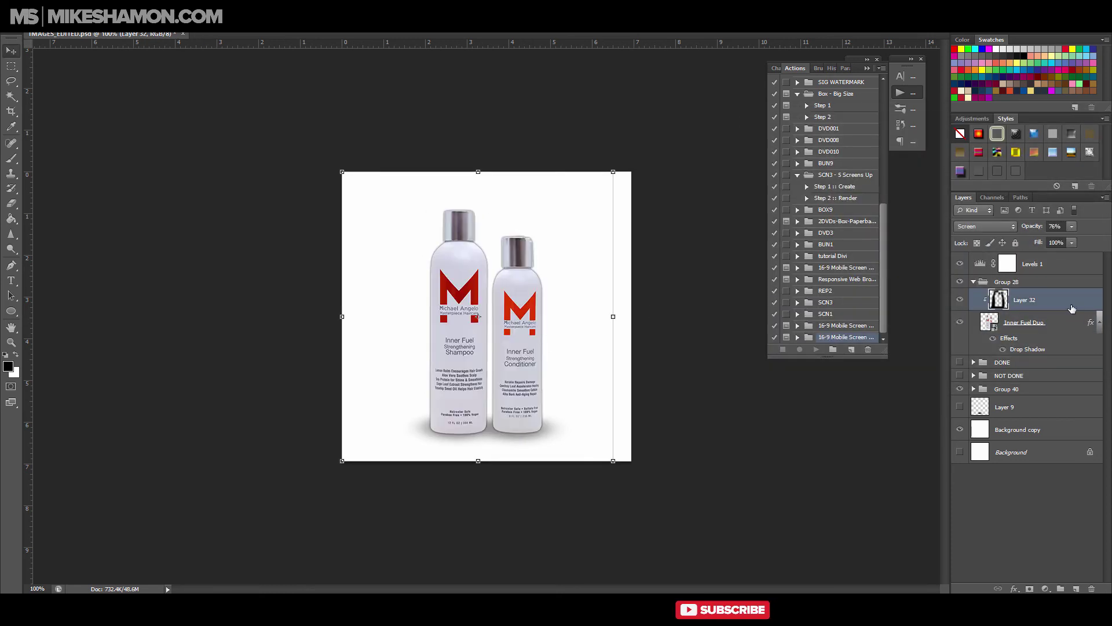
Replace Layer 32 with a new layer clipped to Inner Fuel Duo and paint soft black shading down the conditioner's right edge
click(961, 322)
click(961, 321)
key(ctrl+shift+alt+n)
key(b)
drag(1057, 322, 1092, 588)
key(ctrl+alt+g)
drag(542, 290, 538, 245)
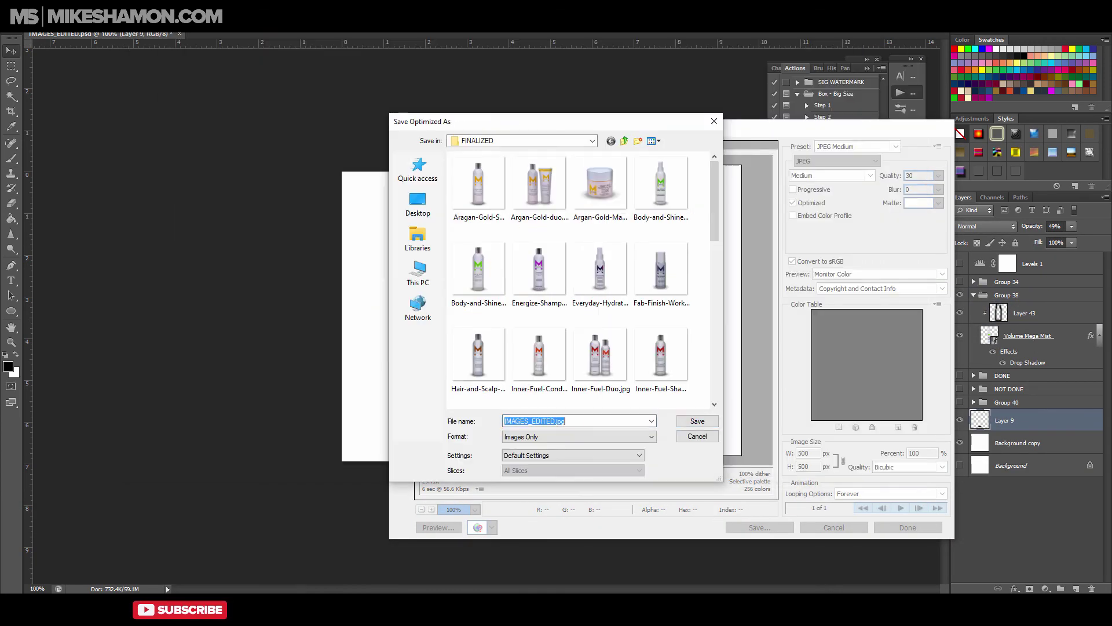
Lower the Polish Perfect shading on Layer 39 to 25% opacity and start a Save for Web export
mouse_move(58, 546)
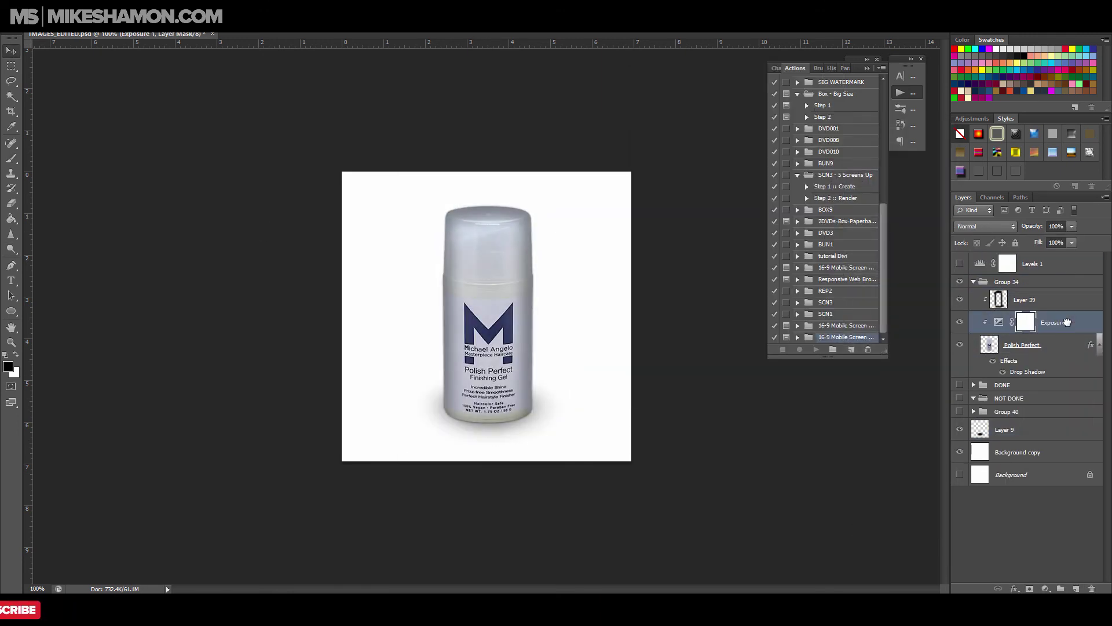
drag(1069, 322, 1070, 288)
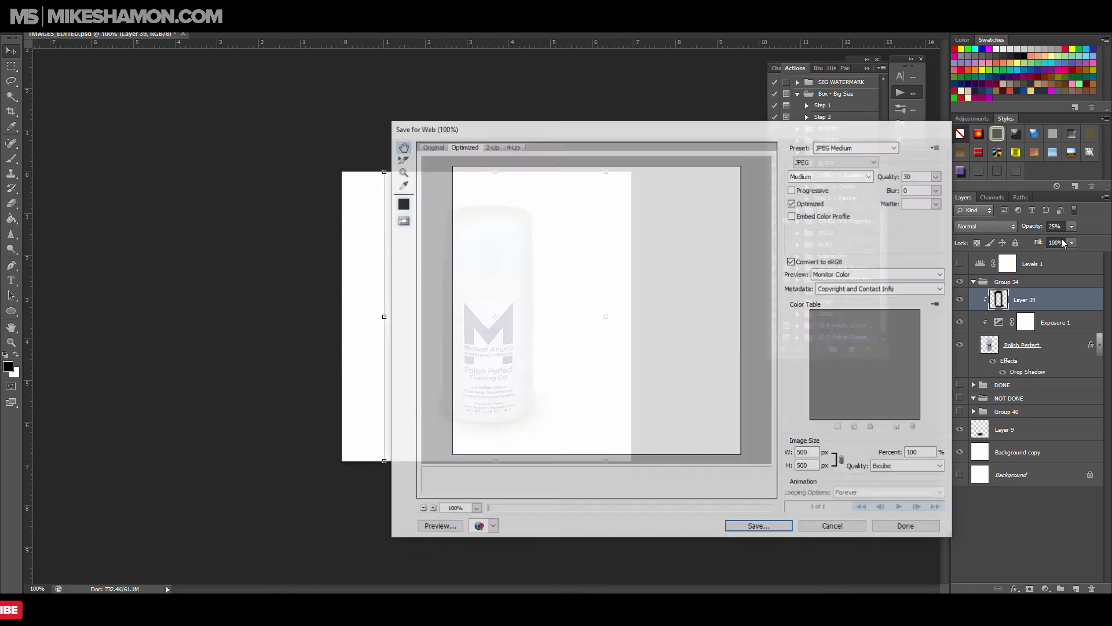